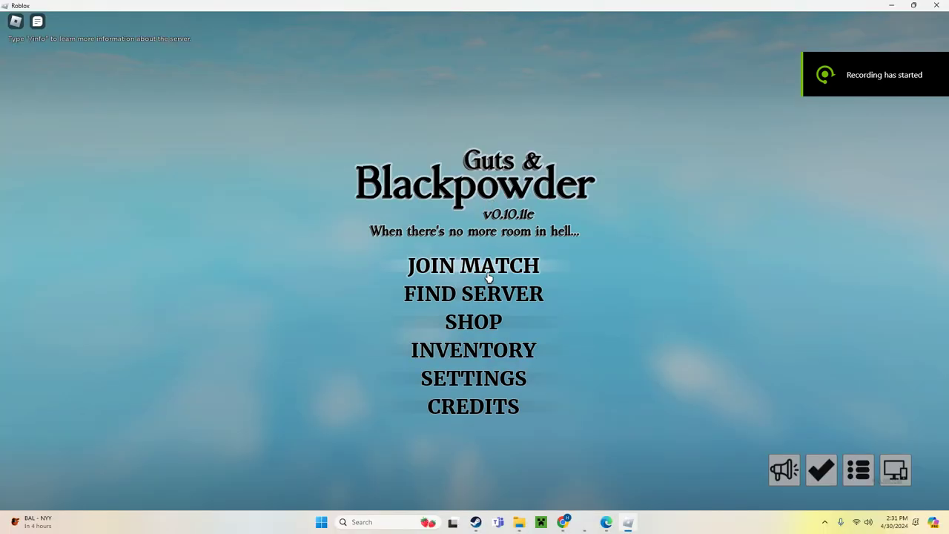
# Step: Join a Guts & Blackpowder match and select the Seaman class
pyautogui.click(490, 275)
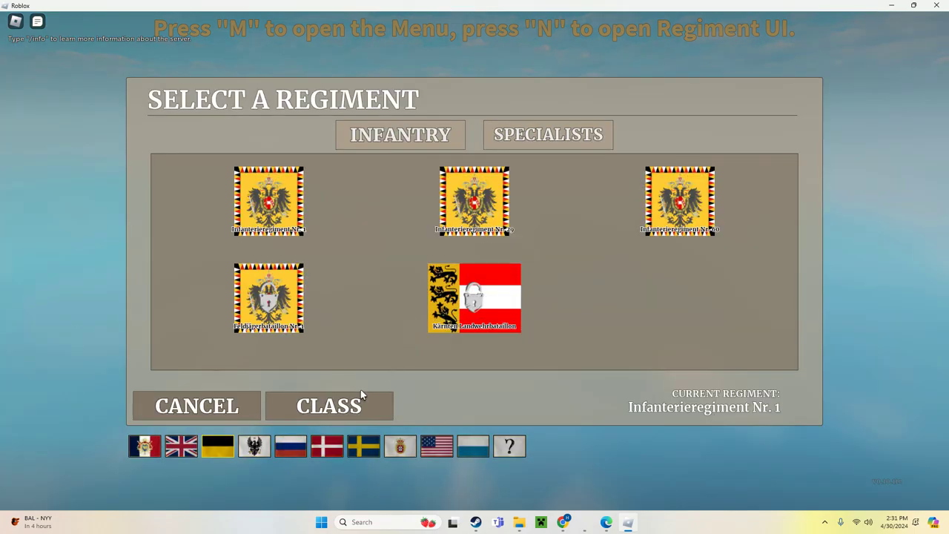
pyautogui.click(360, 399)
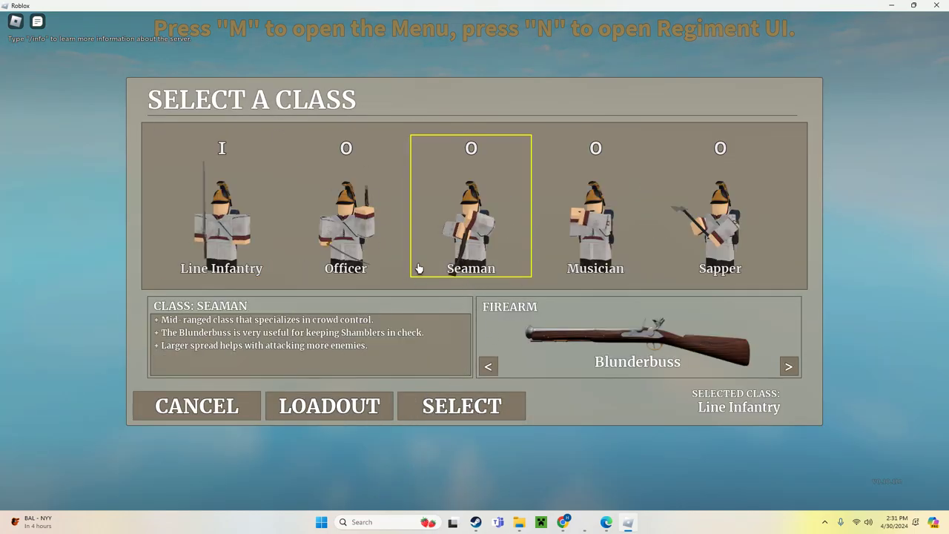
pyautogui.click(447, 401)
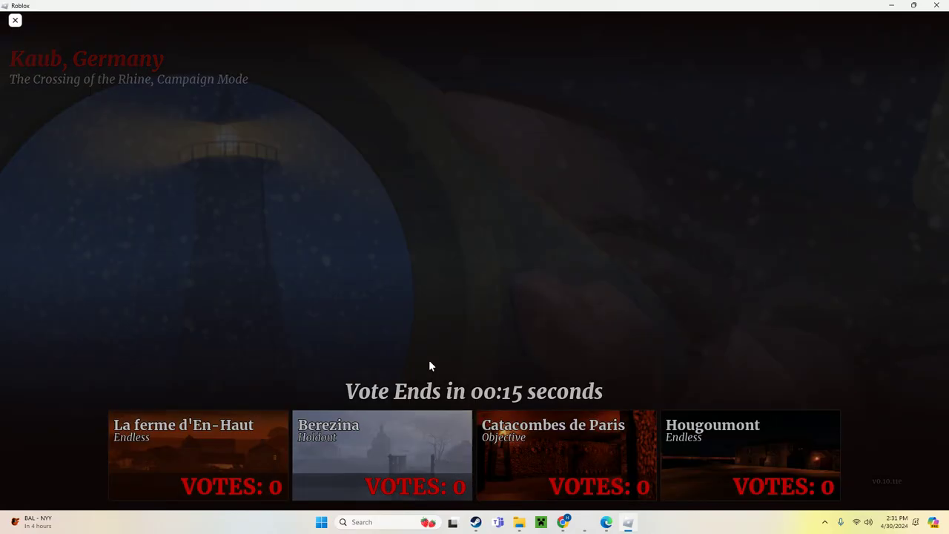
# Step: Vote for La ferme d'En-Haut and wait to spawn in the village
pyautogui.press('Escape')
pyautogui.press('Escape')
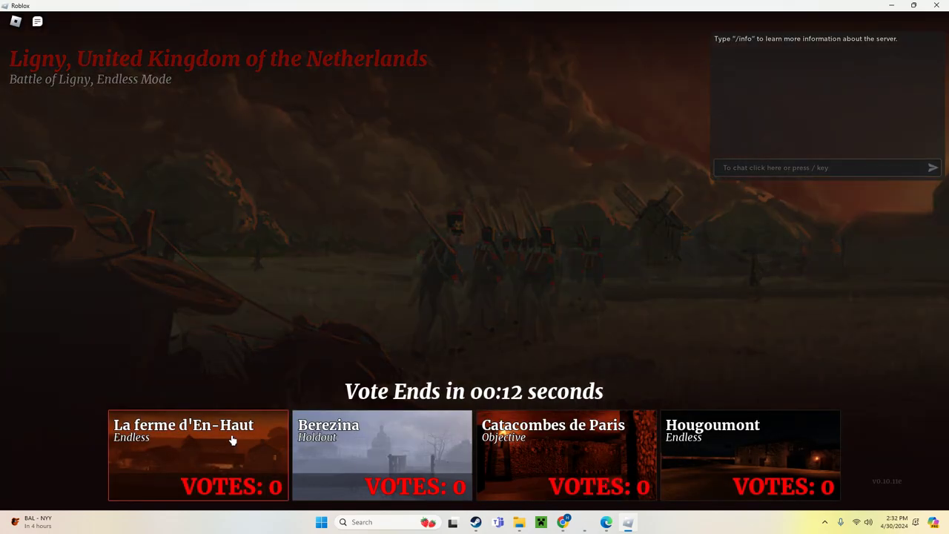
pyautogui.click(231, 438)
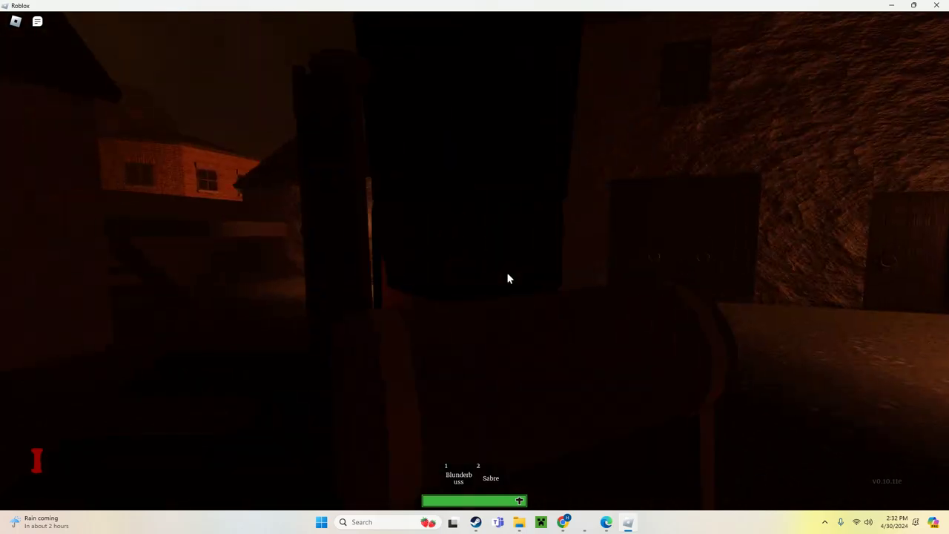
# Step: Equip the Blunderbuss and walk through the village archway to the field wall
pyautogui.press('1')
pyautogui.press('w')
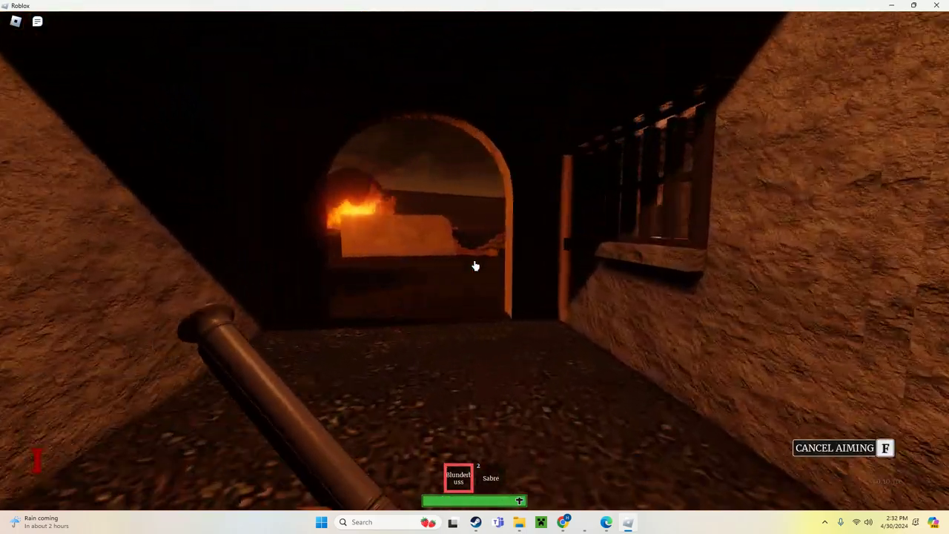
pyautogui.press('w')
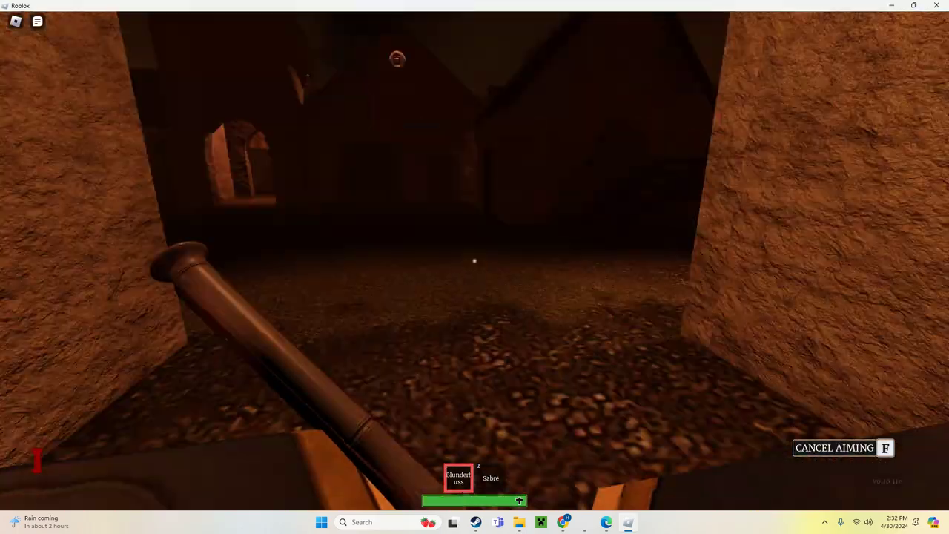
pyautogui.scroll(-3, 475, 260)
pyautogui.press('w')
pyautogui.scroll(3, 474, 260)
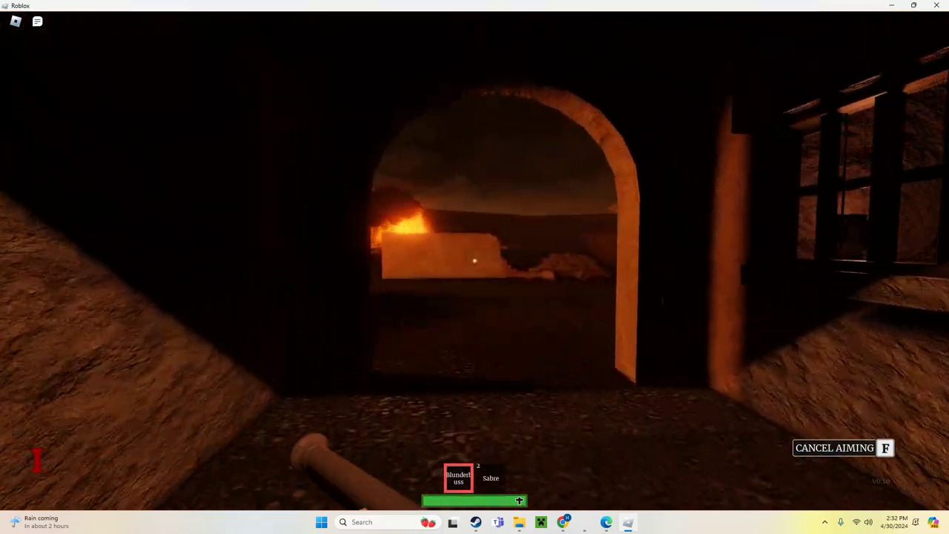
pyautogui.press('w')
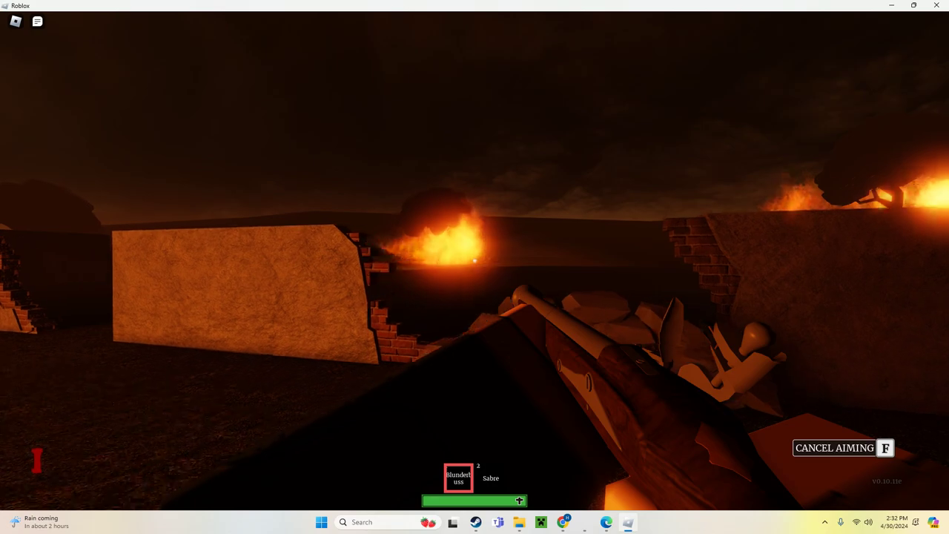
pyautogui.press('w')
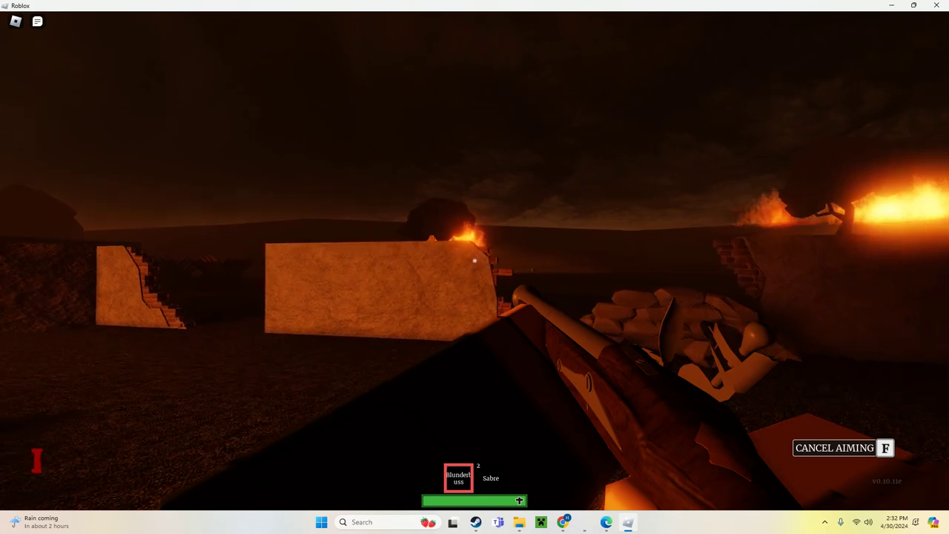
pyautogui.press('w')
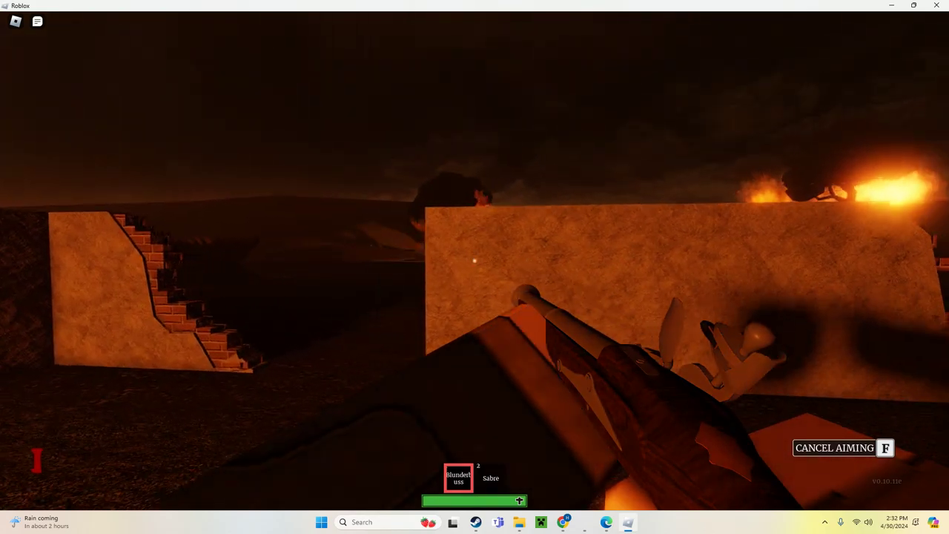
# Step: Switch to the Sabre and strike an enemy near the wall and rubble
pyautogui.press('2')
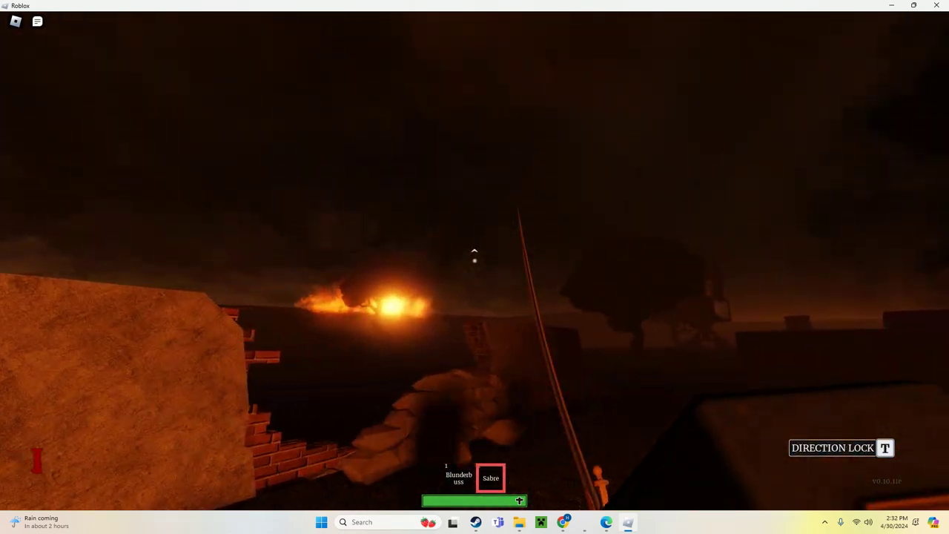
pyautogui.press('w')
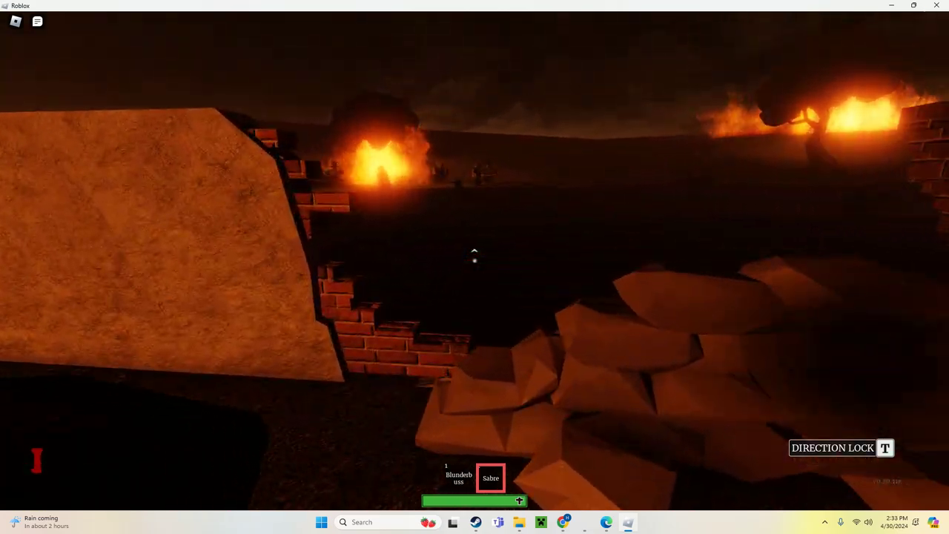
pyautogui.press('s')
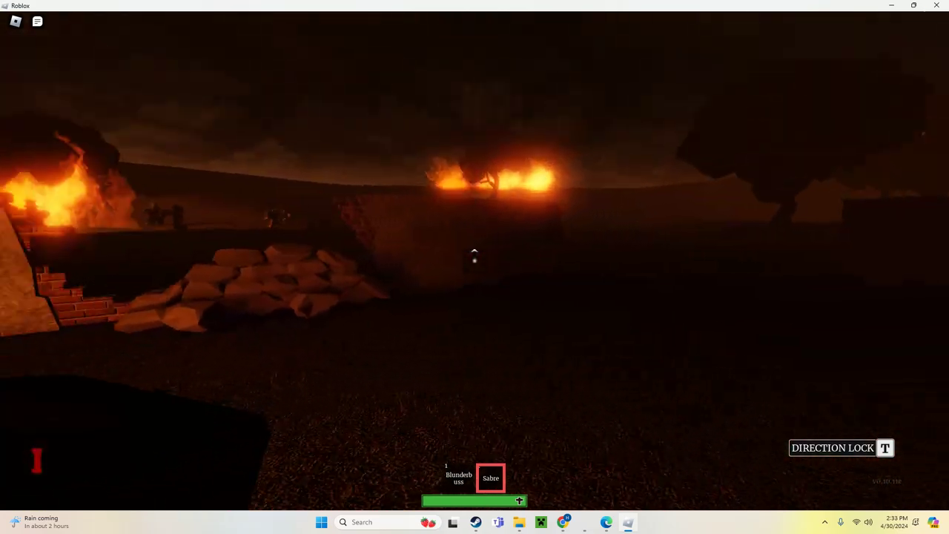
pyautogui.press('w')
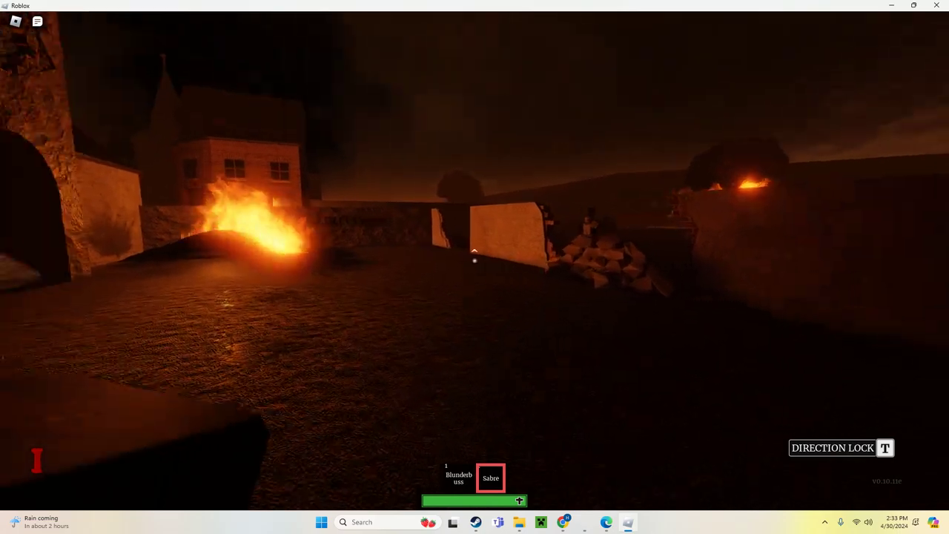
pyautogui.press('s')
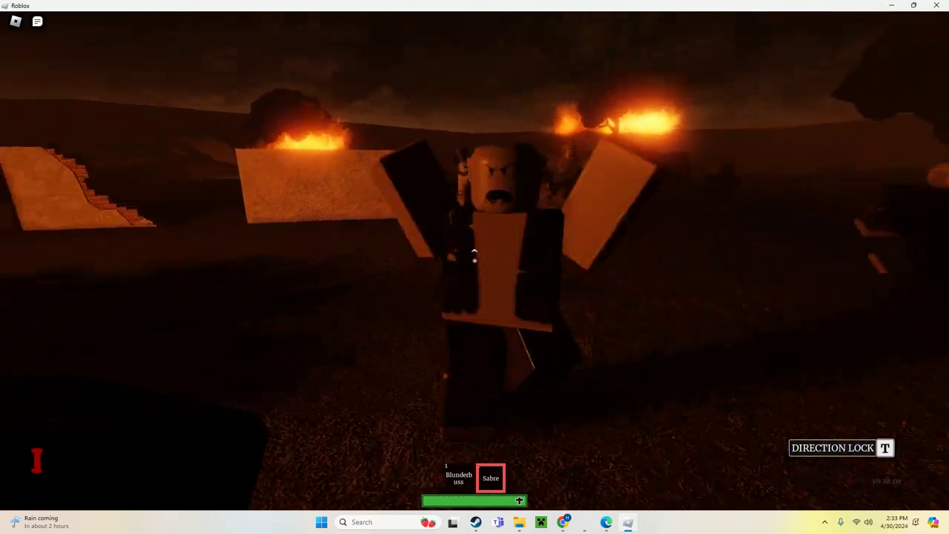
pyautogui.click(474, 252)
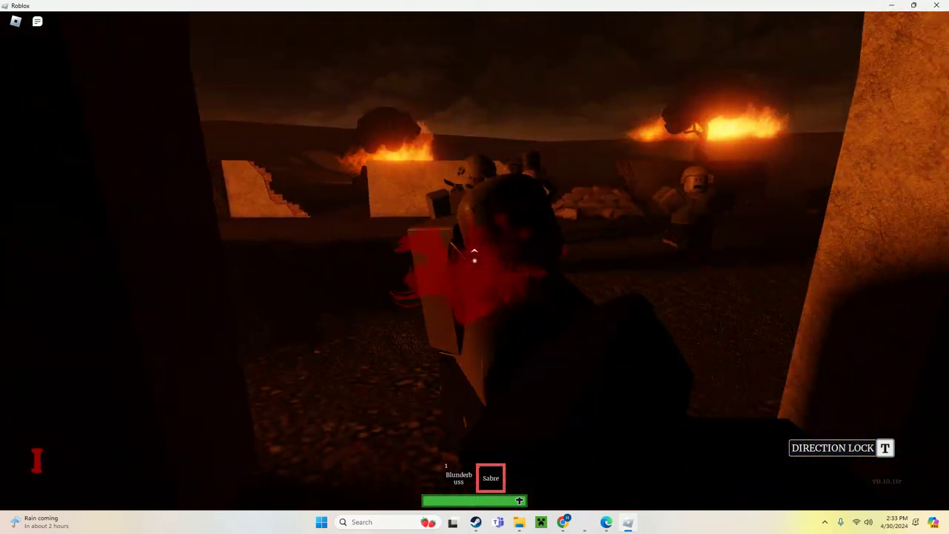
# Step: Fire the Blunderbuss at enemies by the alley, then swap back to the Sabre
pyautogui.press('w')
pyautogui.press('1')
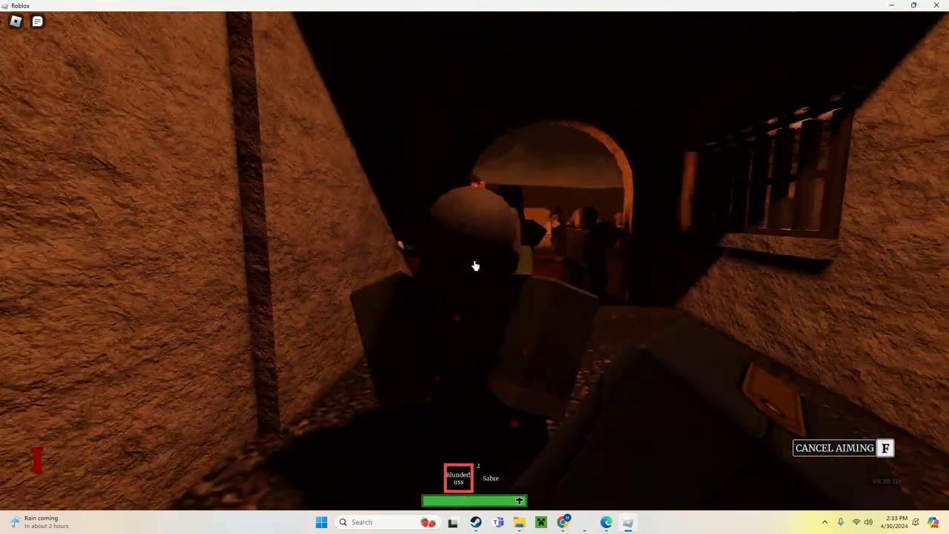
pyautogui.press('s')
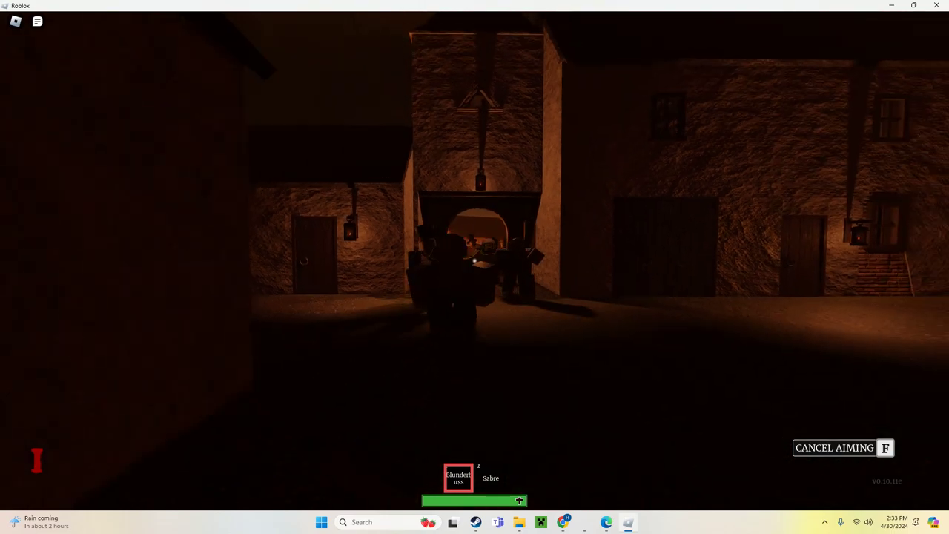
pyautogui.click(475, 261)
pyautogui.press('2')
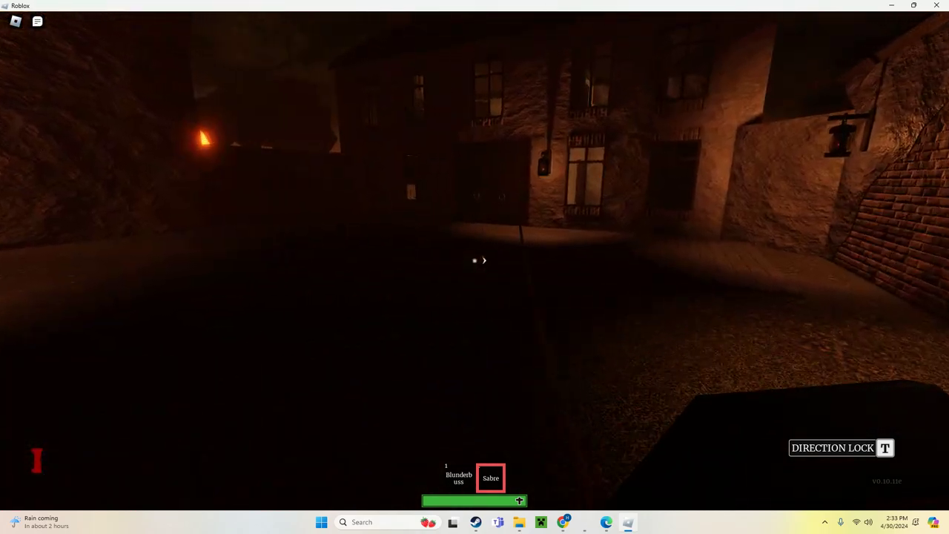
pyautogui.press('1')
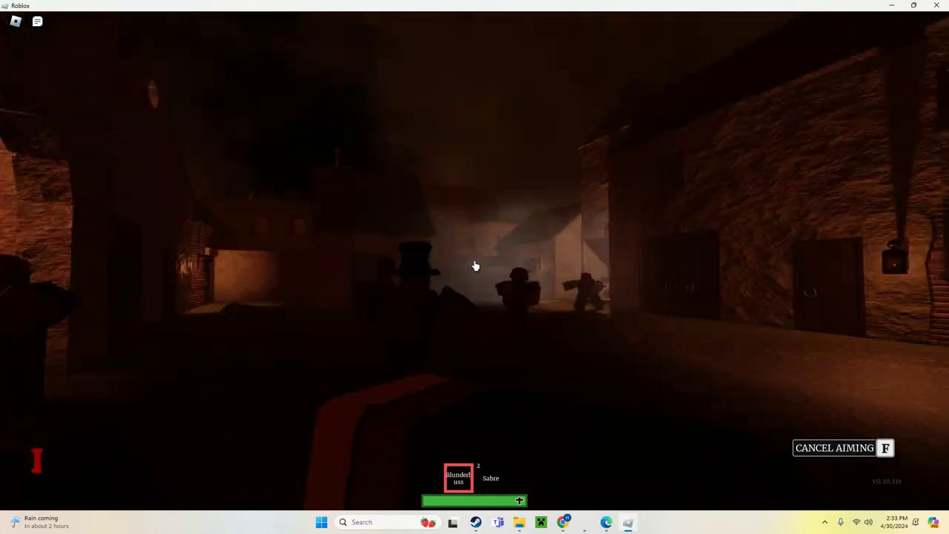
pyautogui.press('2')
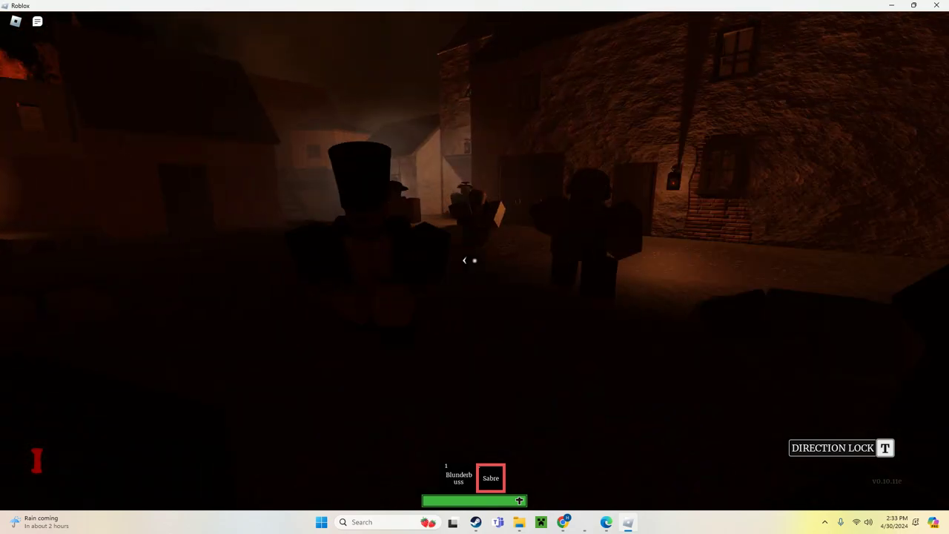
pyautogui.press('2')
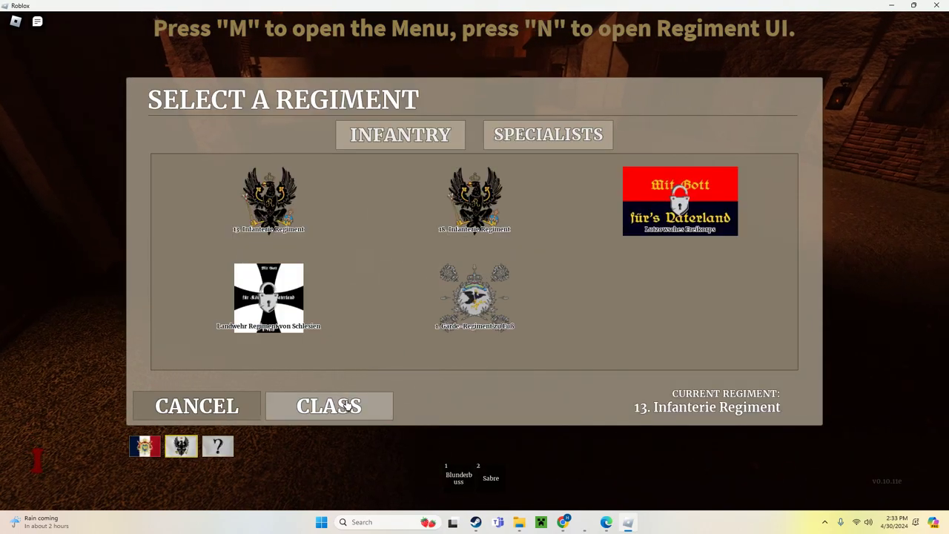
# Step: Choose the Officer class and respawn with a pistol
pyautogui.click(348, 407)
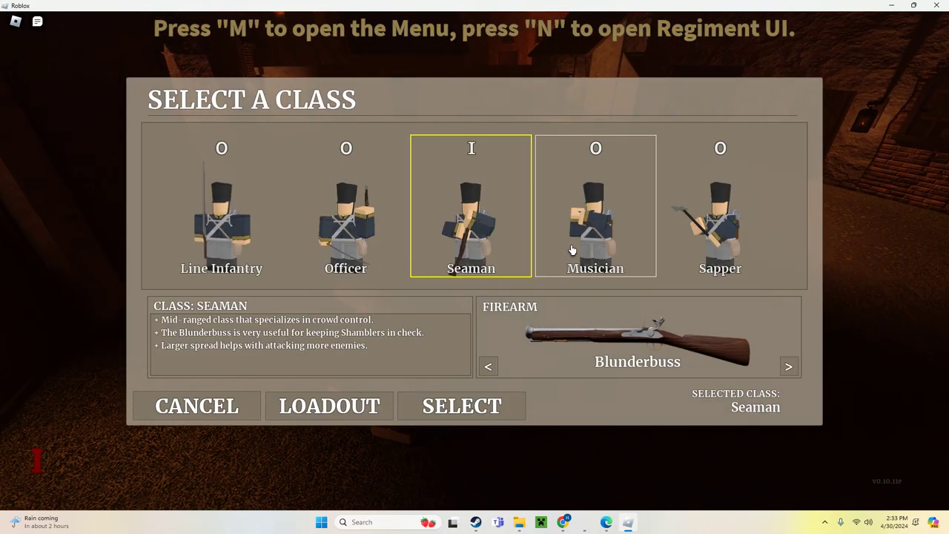
pyautogui.click(514, 407)
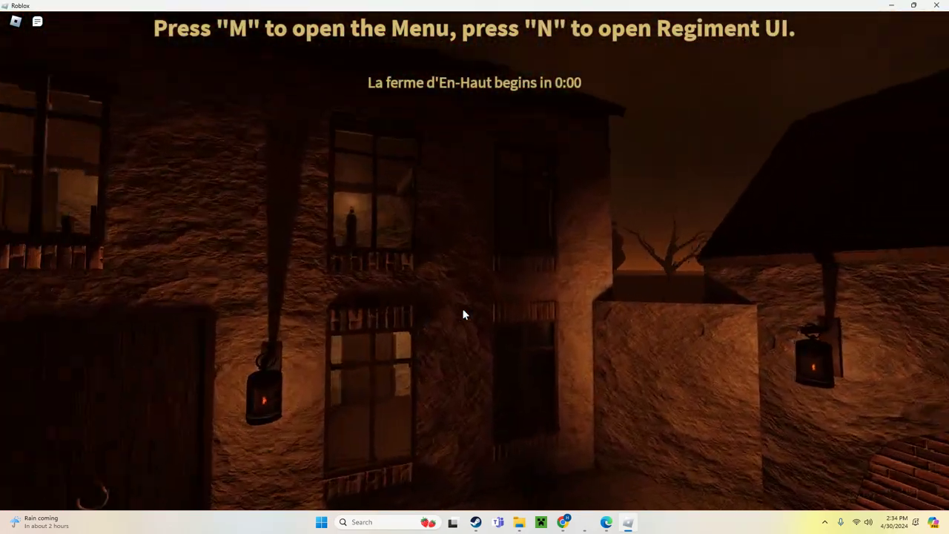
pyautogui.scroll(5, 480, 317)
# Step: Equip the Pistol and walk through the archway and field to the sandstone walls
pyautogui.press('1')
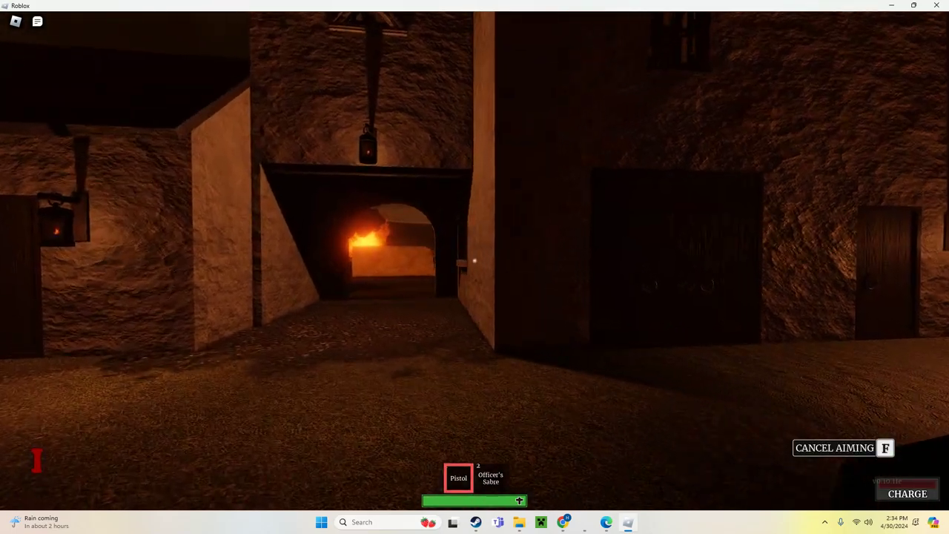
pyautogui.press('w')
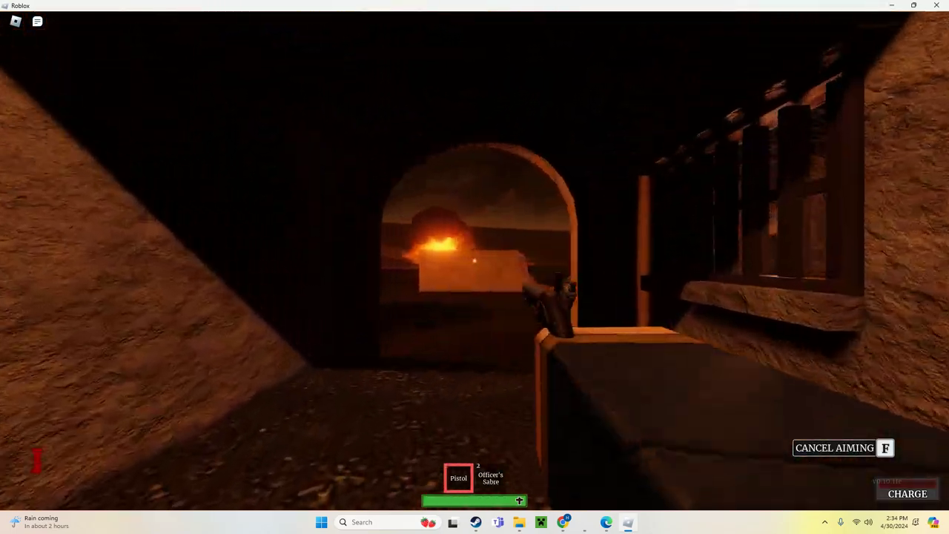
pyautogui.press('w')
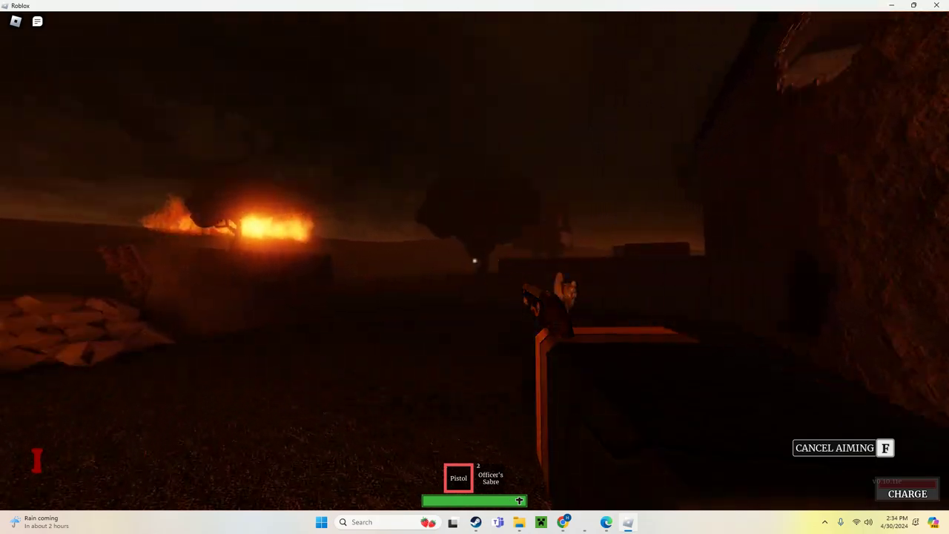
pyautogui.press('w')
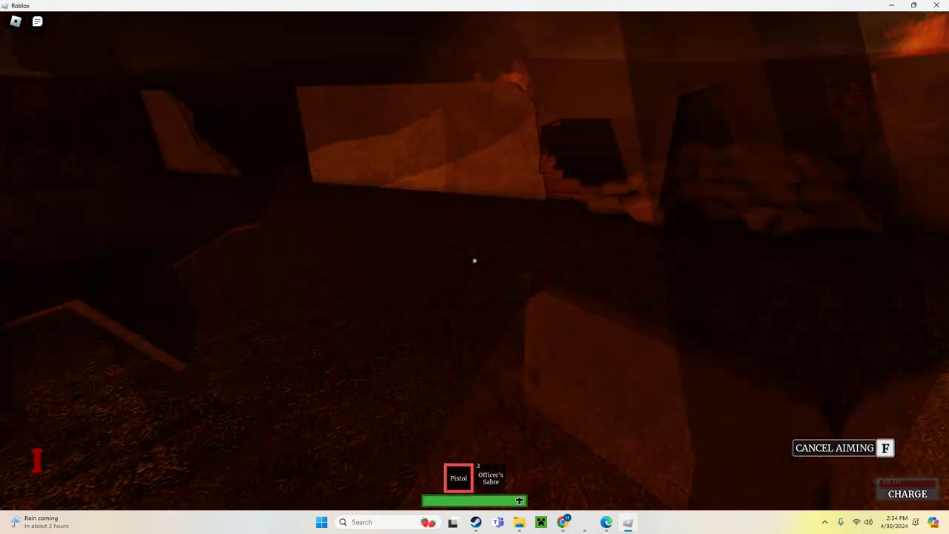
pyautogui.press('w')
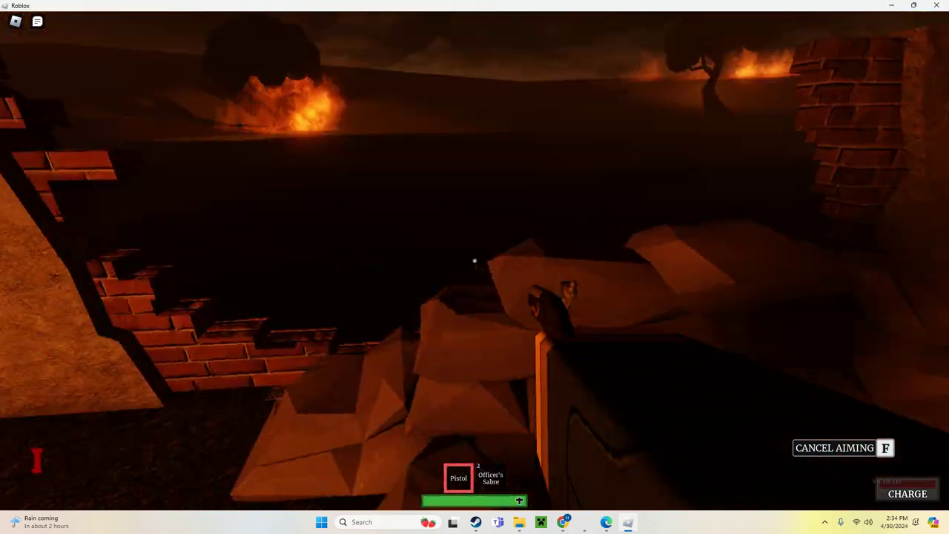
pyautogui.press('w')
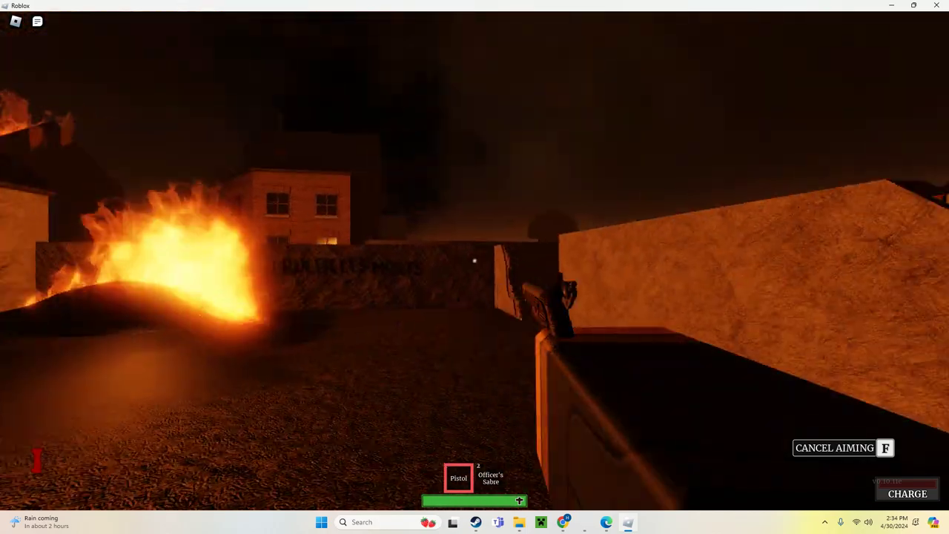
pyautogui.press('w')
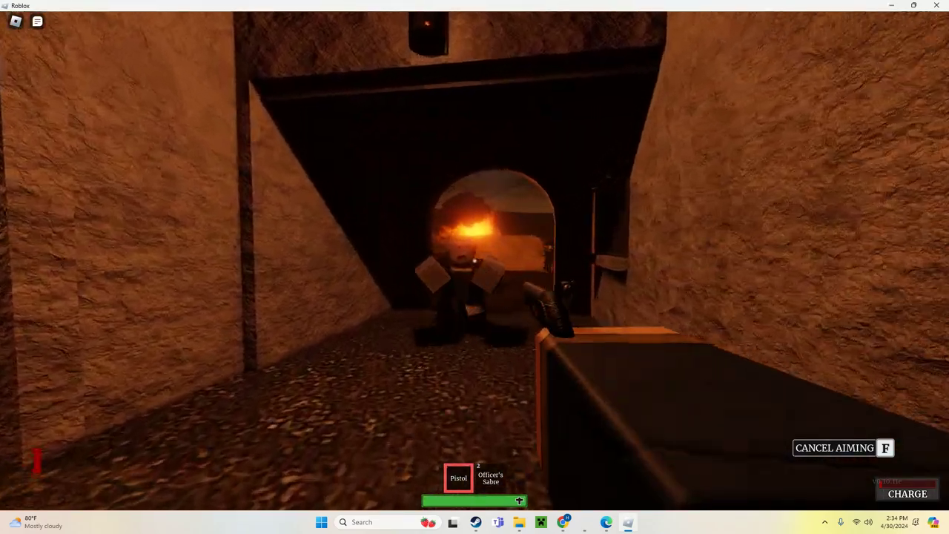
# Step: Swap Sabre and Pistol, then shoot the enemy by the burning archway
pyautogui.press('2')
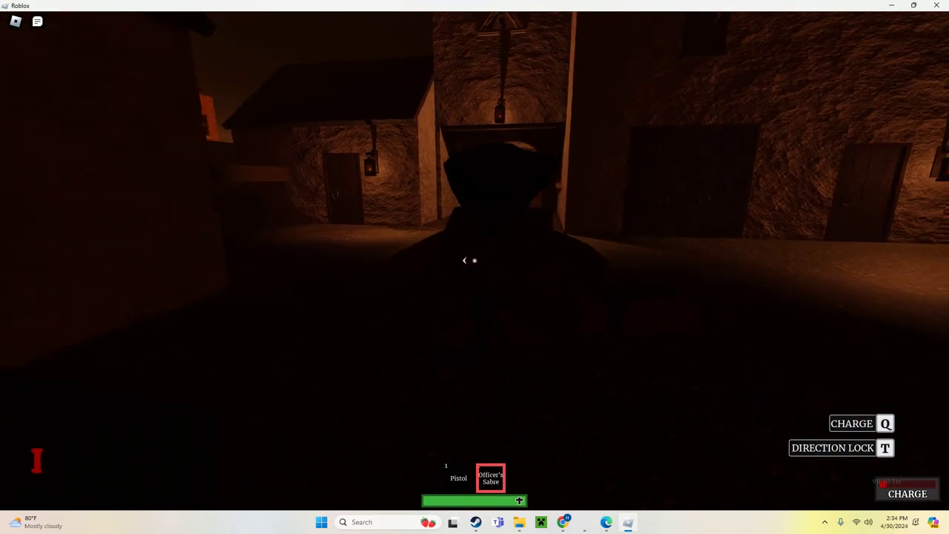
pyautogui.press('1')
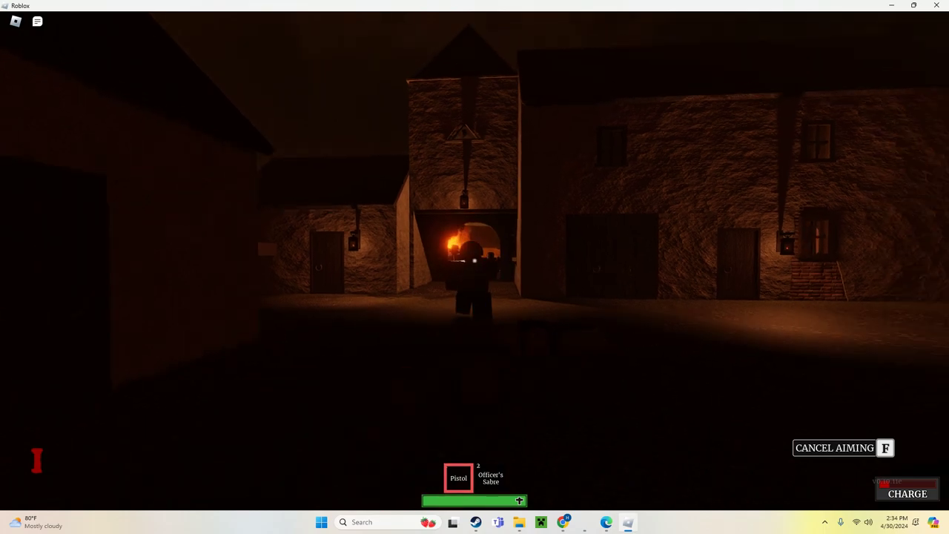
pyautogui.click(474, 260)
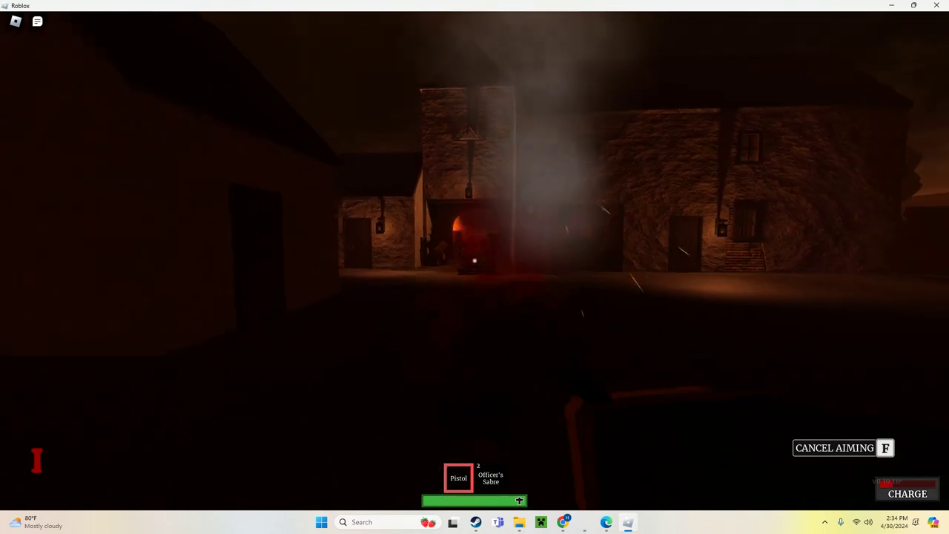
pyautogui.press('w')
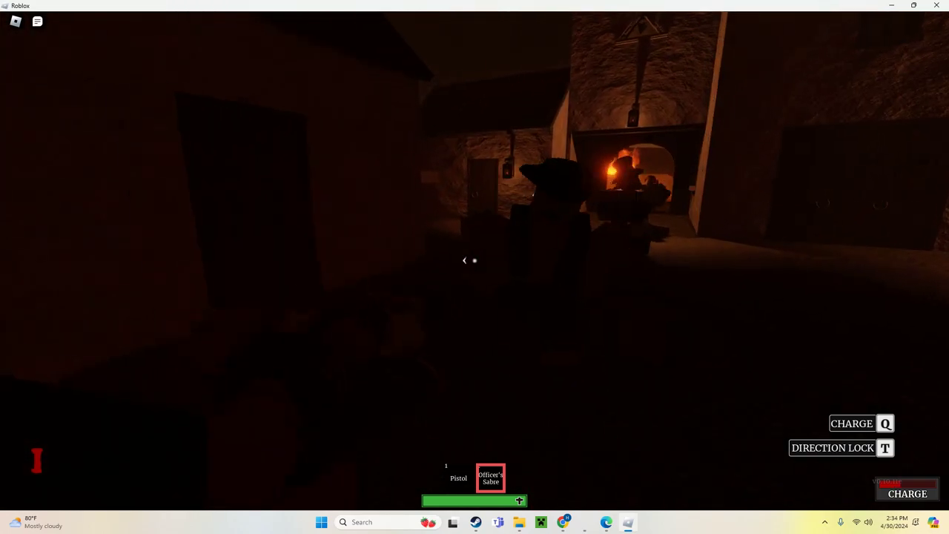
# Step: Ready the Pistol and walk through the stone archway toward the street
pyautogui.press('1')
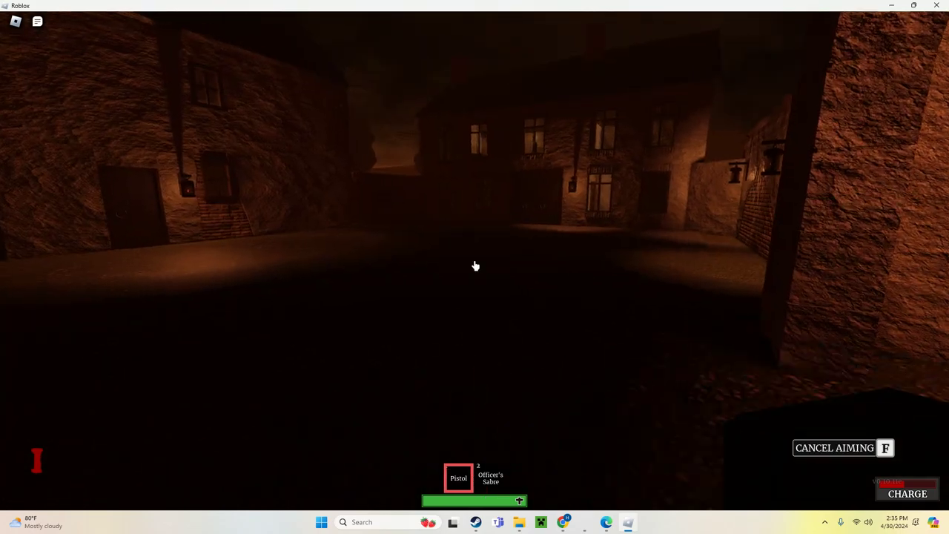
pyautogui.press('2')
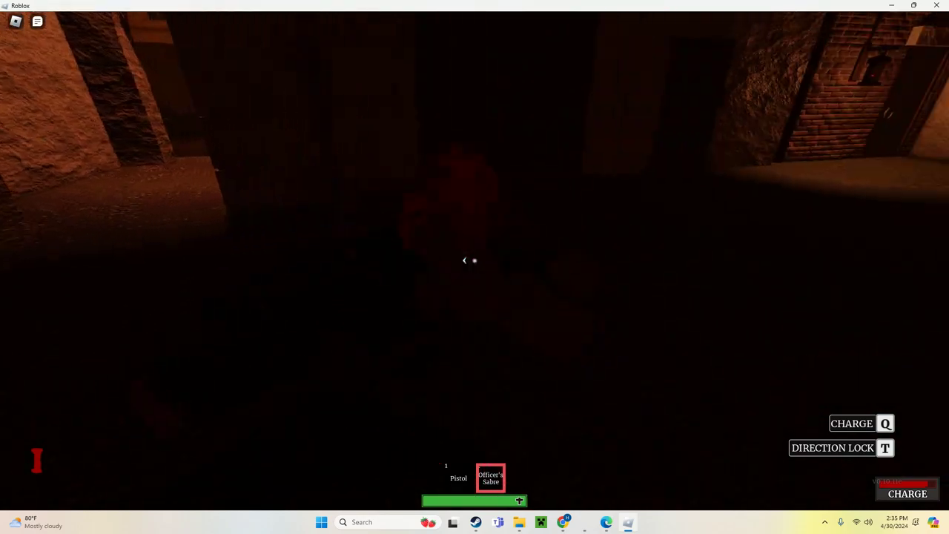
pyautogui.press('1')
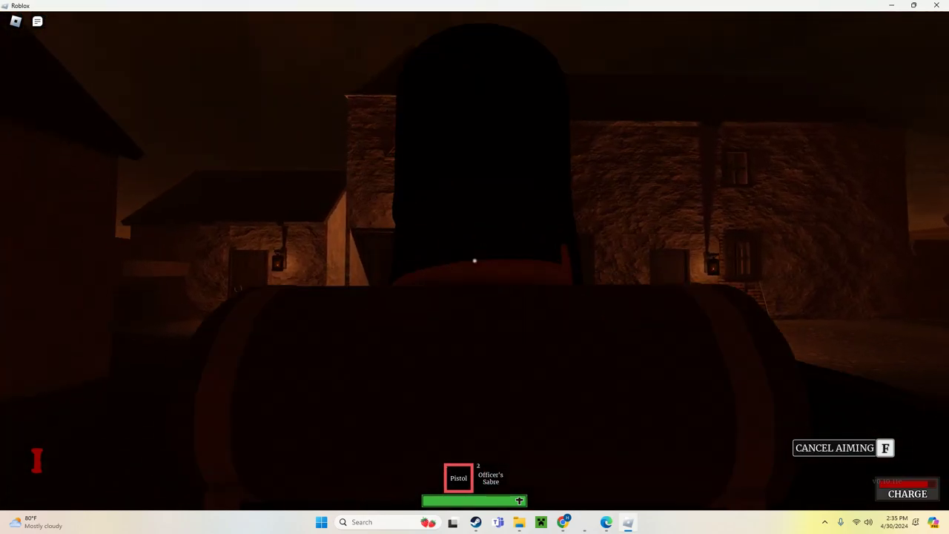
pyautogui.press('w')
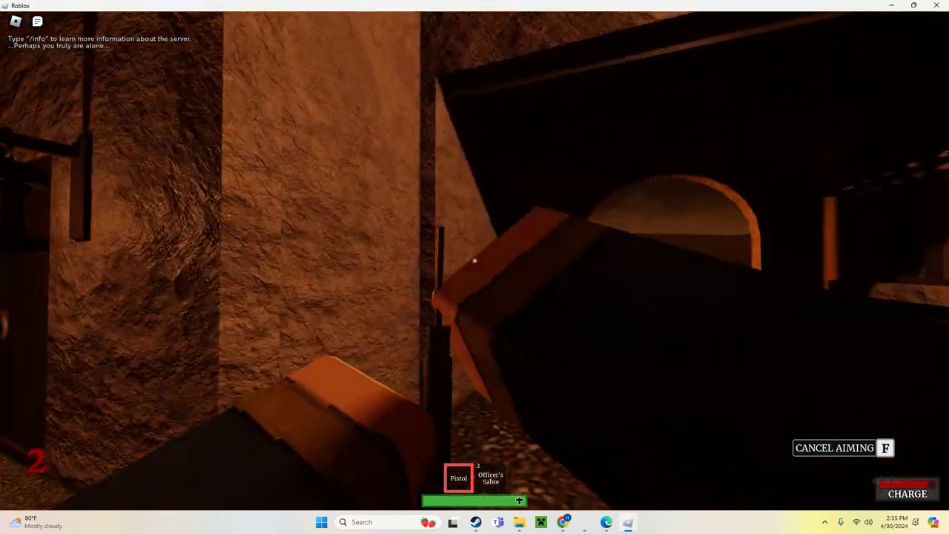
pyautogui.press('w')
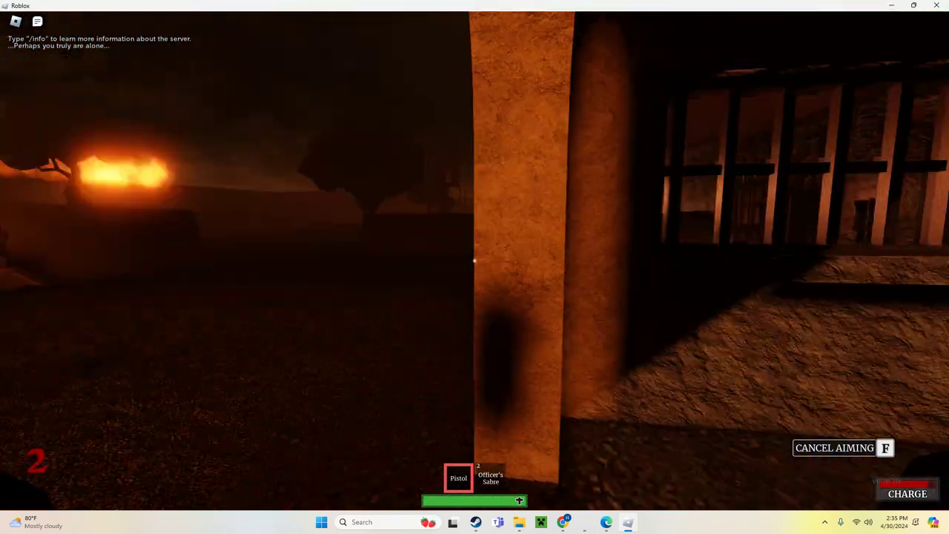
pyautogui.press('w')
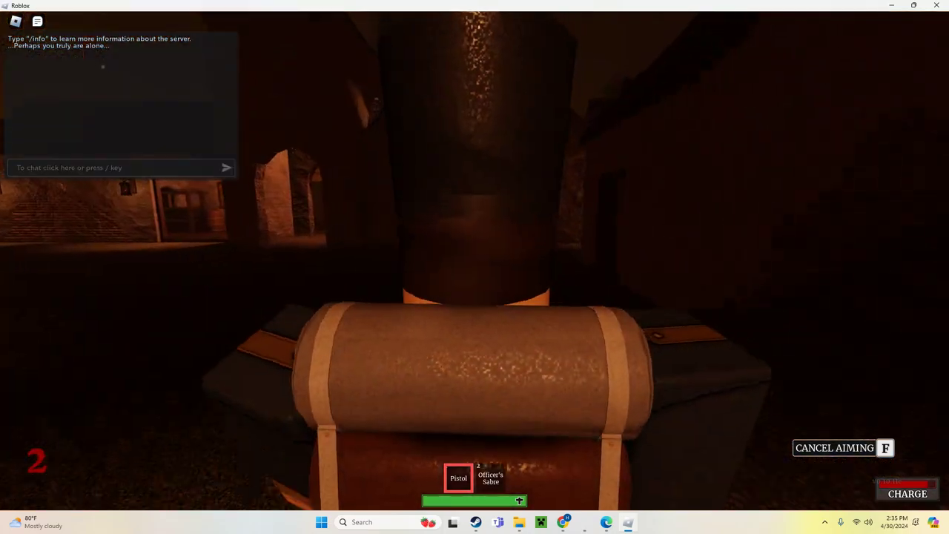
pyautogui.press('Escape')
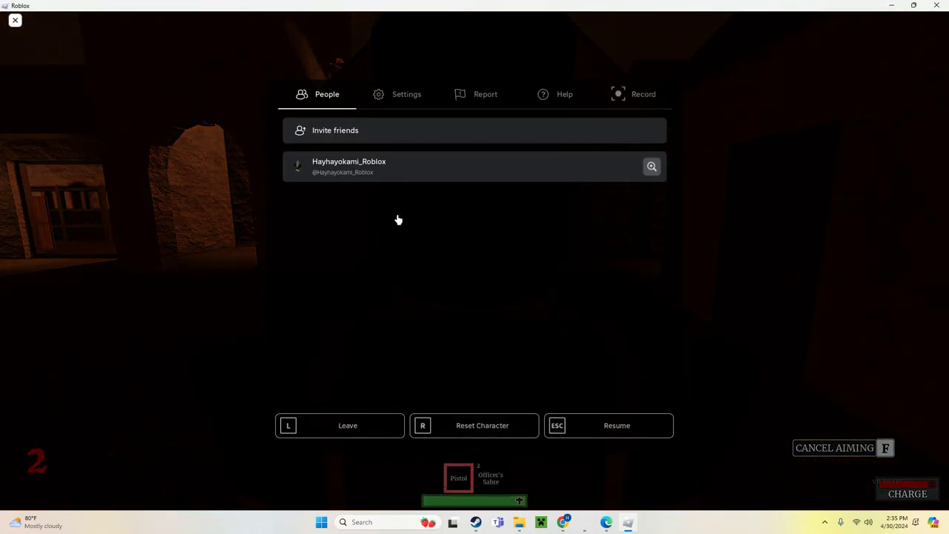
pyautogui.press('Escape')
# Step: Cross the burning field and return through the dark tunnel to the lit archway
pyautogui.press('w')
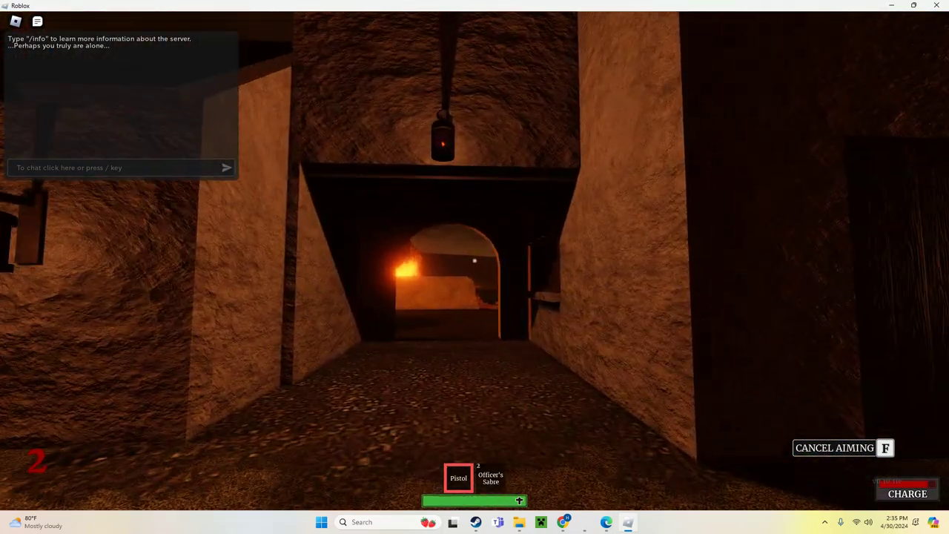
pyautogui.press('w')
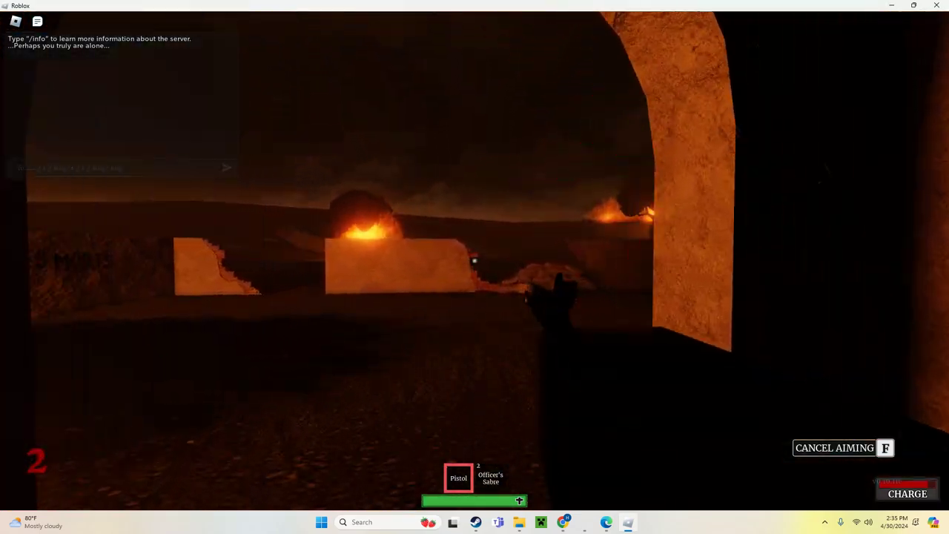
pyautogui.press('s')
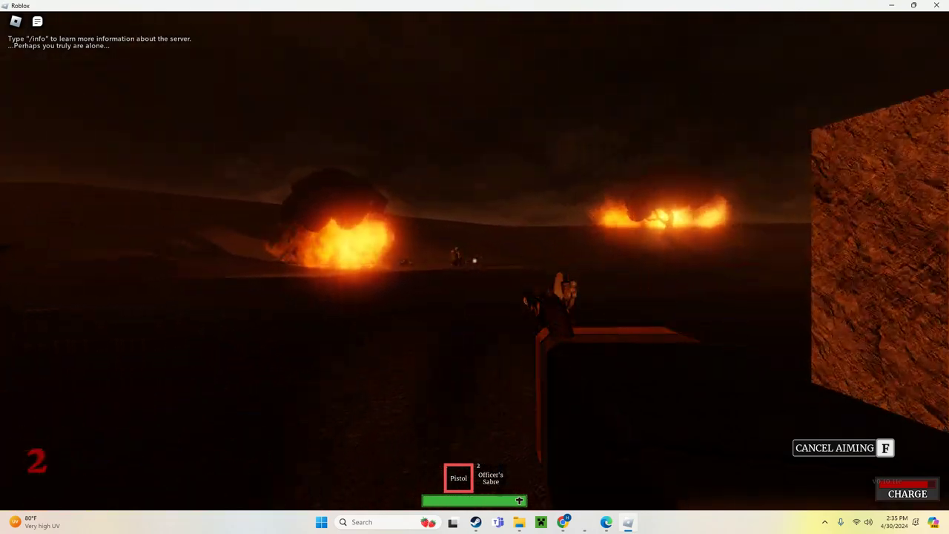
pyautogui.press('w')
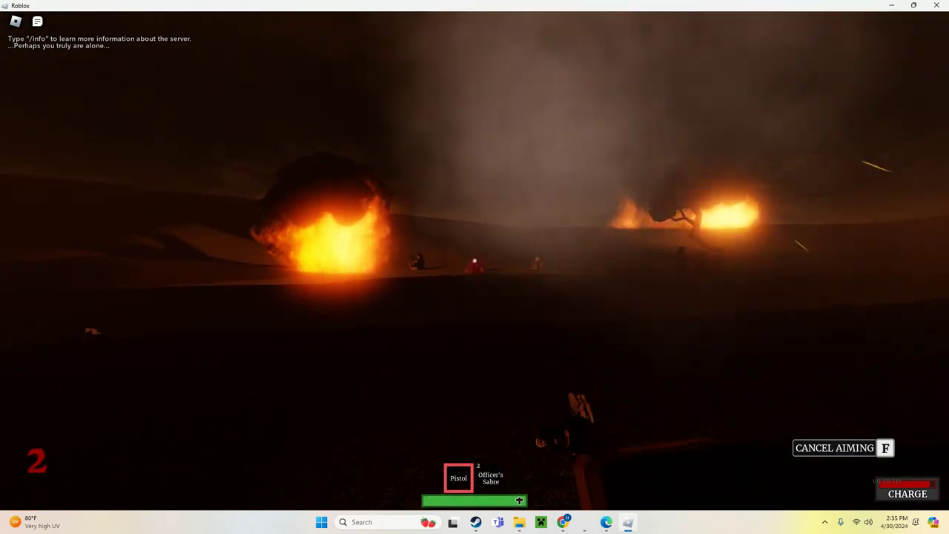
pyautogui.press('w')
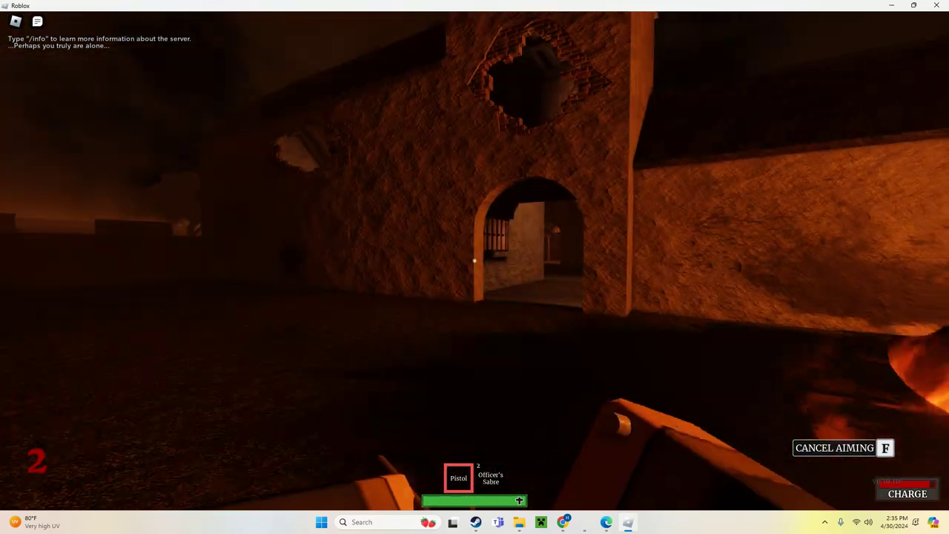
pyautogui.press('w')
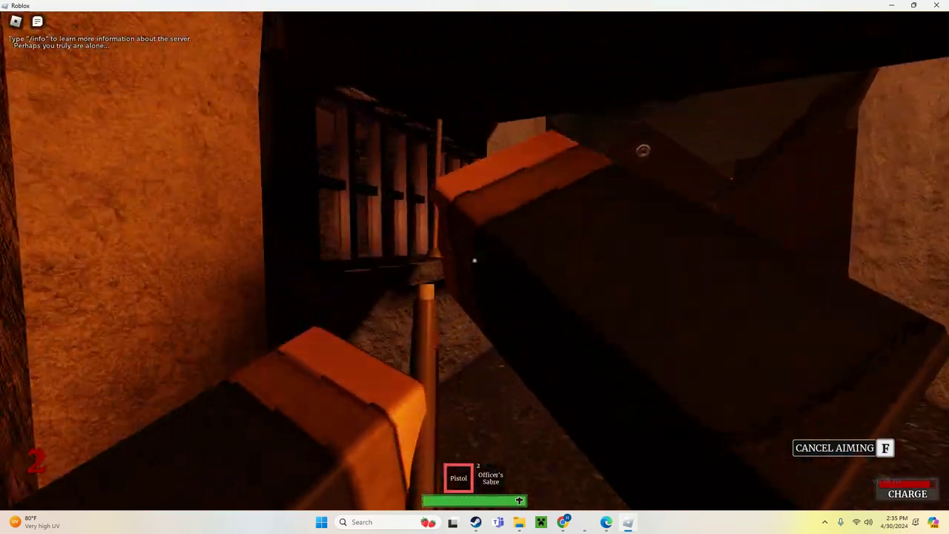
pyautogui.press('w')
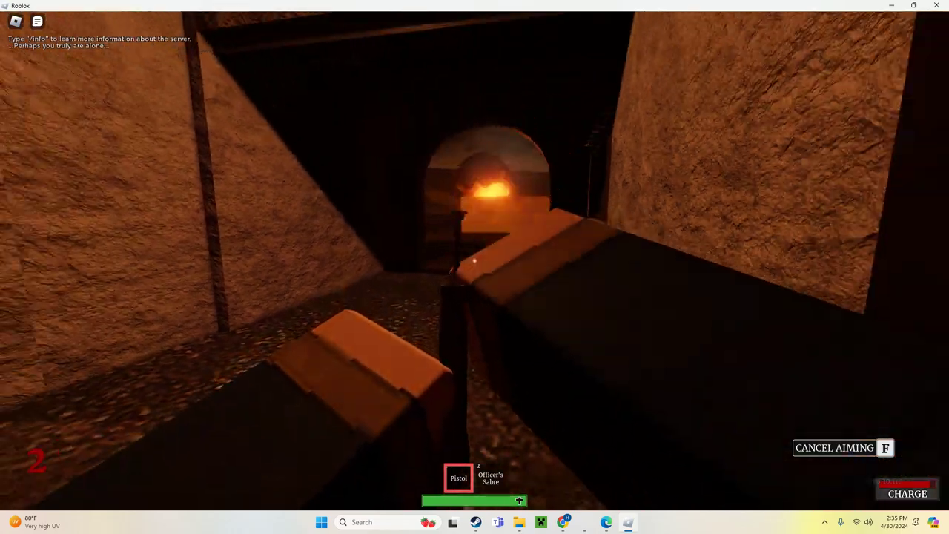
pyautogui.press('w')
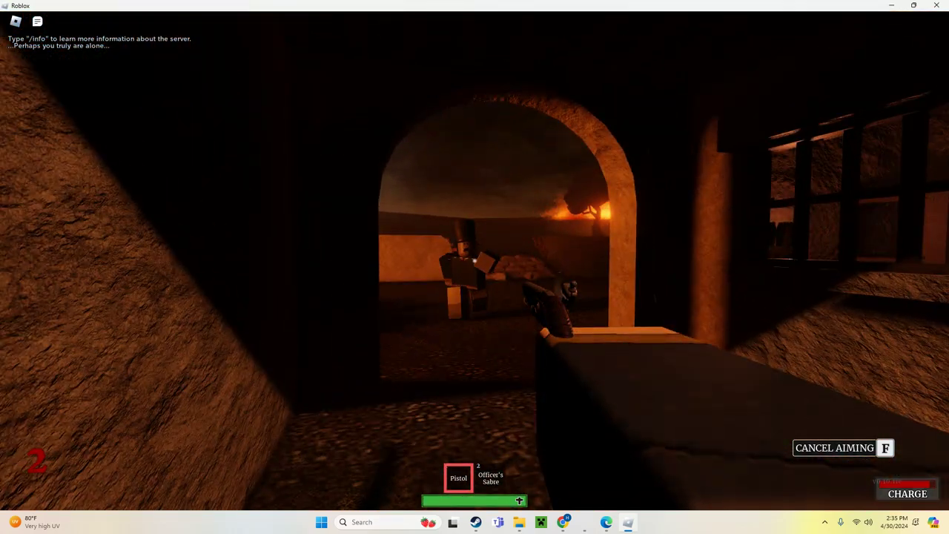
# Step: Shoot attackers in the archway and street, then fight with the Sabre until falling
pyautogui.click(474, 261)
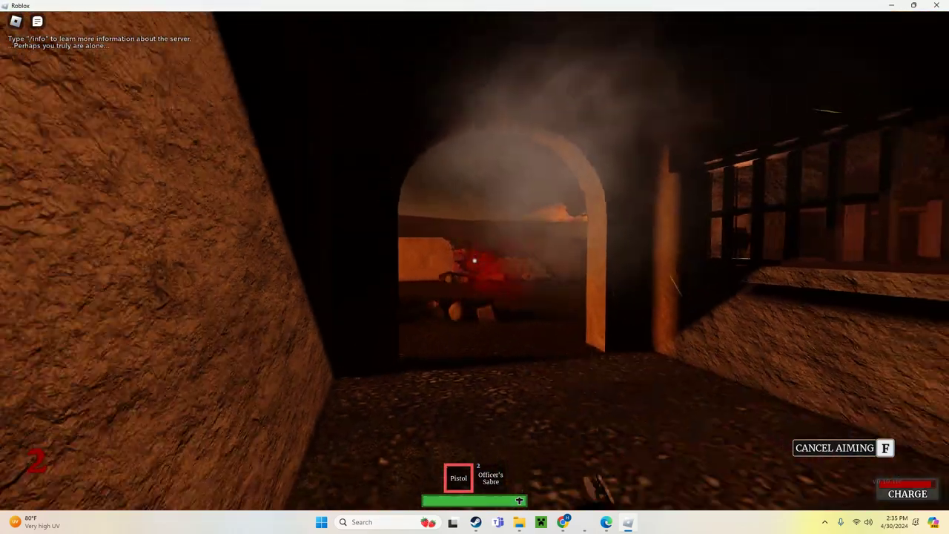
pyautogui.press('w')
pyautogui.press('w')
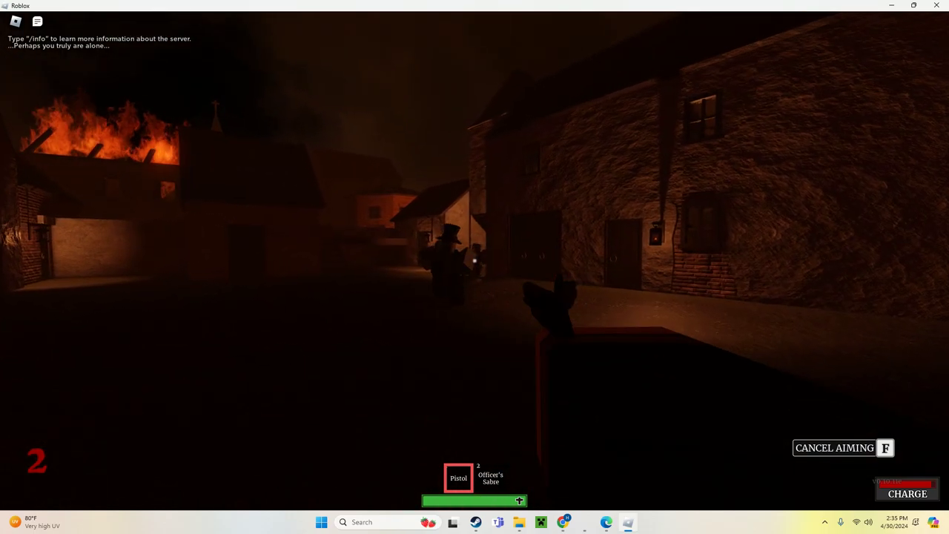
pyautogui.click(474, 261)
pyautogui.press('2')
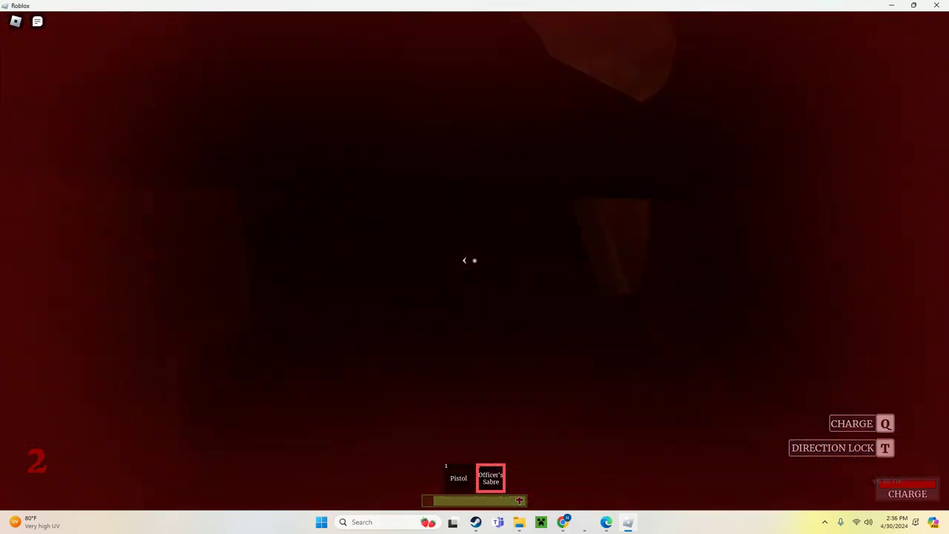
pyautogui.press('2')
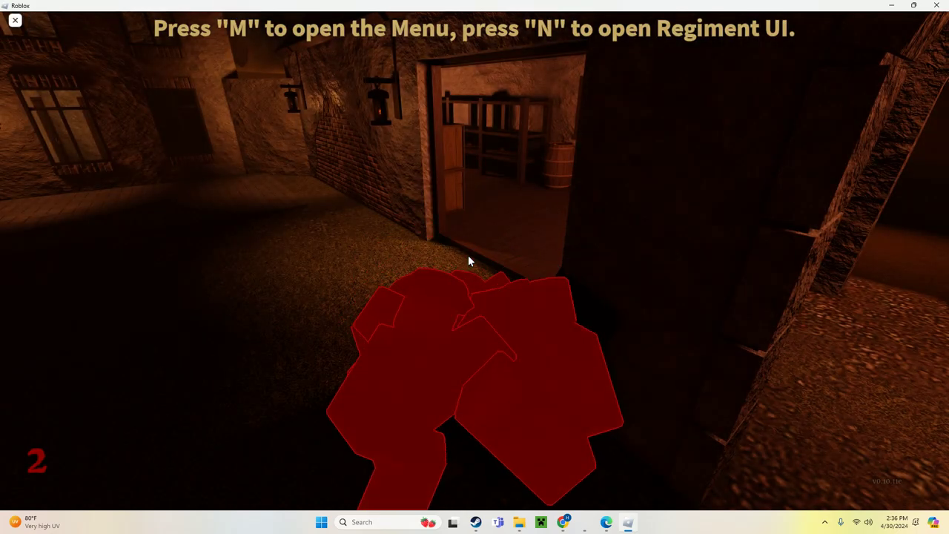
# Step: Leave the Guts & Blackpowder experience
pyautogui.press('Escape')
pyautogui.click(356, 425)
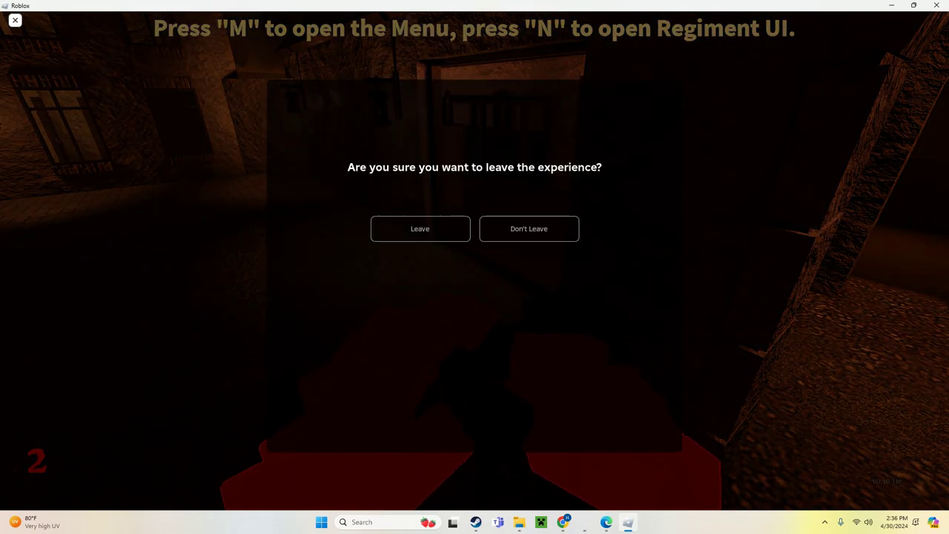
pyautogui.press('Return')
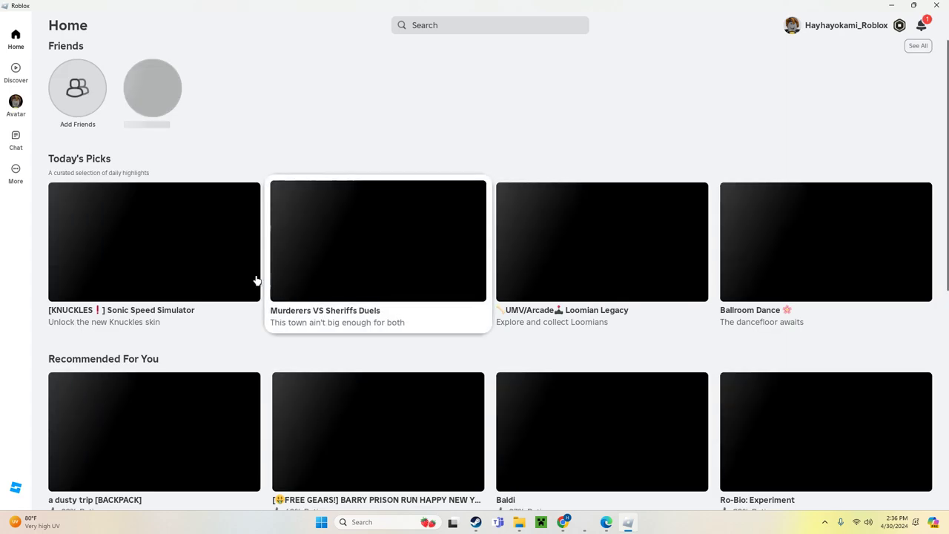
pyautogui.scroll(-1, 181, 244)
pyautogui.scroll(-3, 183, 246)
pyautogui.scroll(-3, 149, 256)
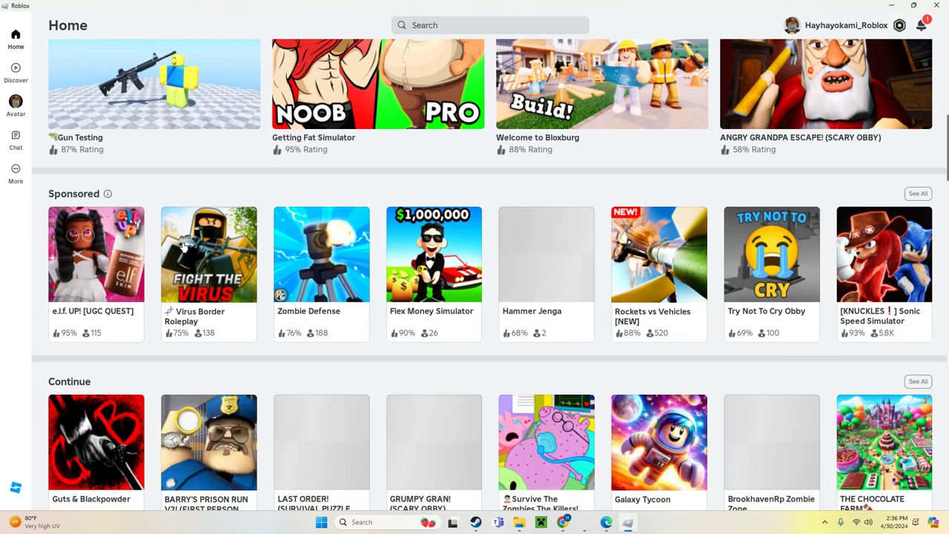
pyautogui.scroll(-1, 107, 269)
pyautogui.scroll(-3, 107, 269)
pyautogui.scroll(-4, 107, 269)
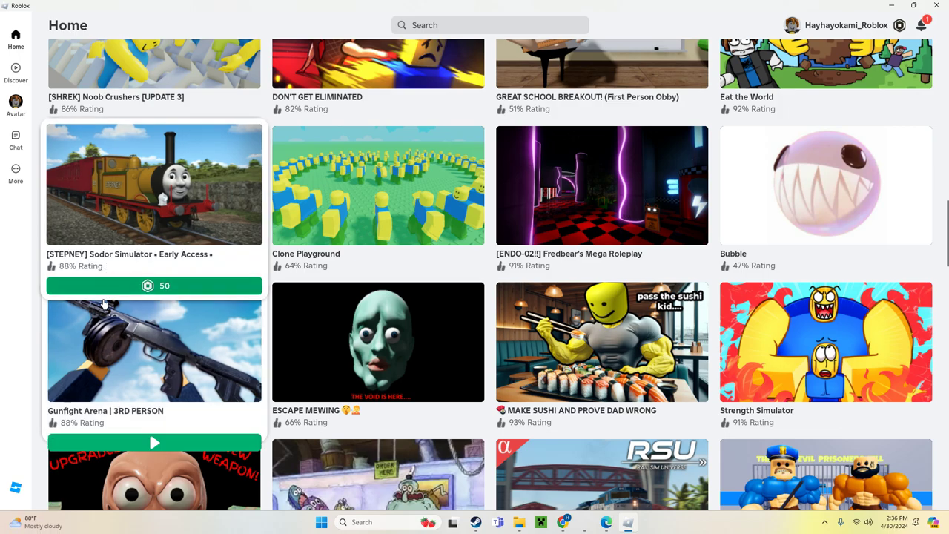
pyautogui.moveTo(379, 341)
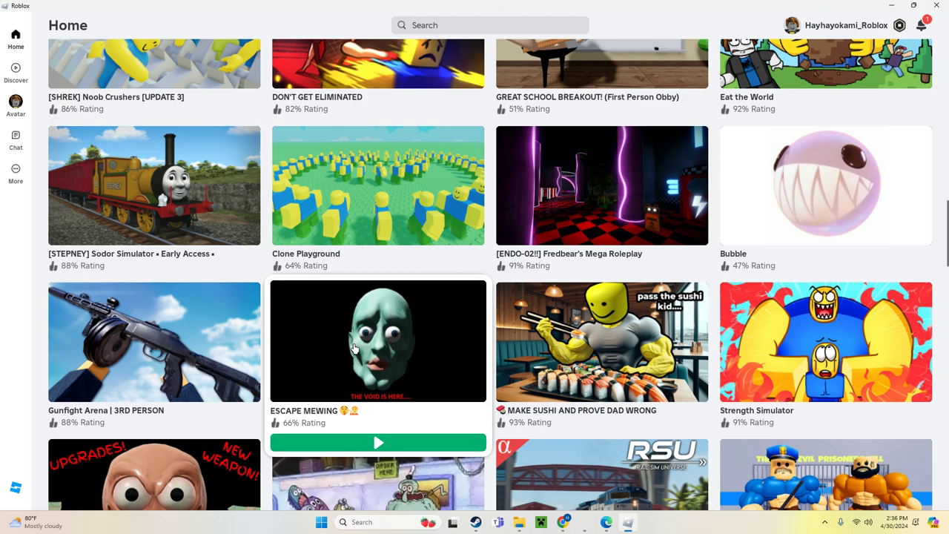
# Step: View and close the ESCAPE MEWING and Training Simulator game pages
pyautogui.click(355, 347)
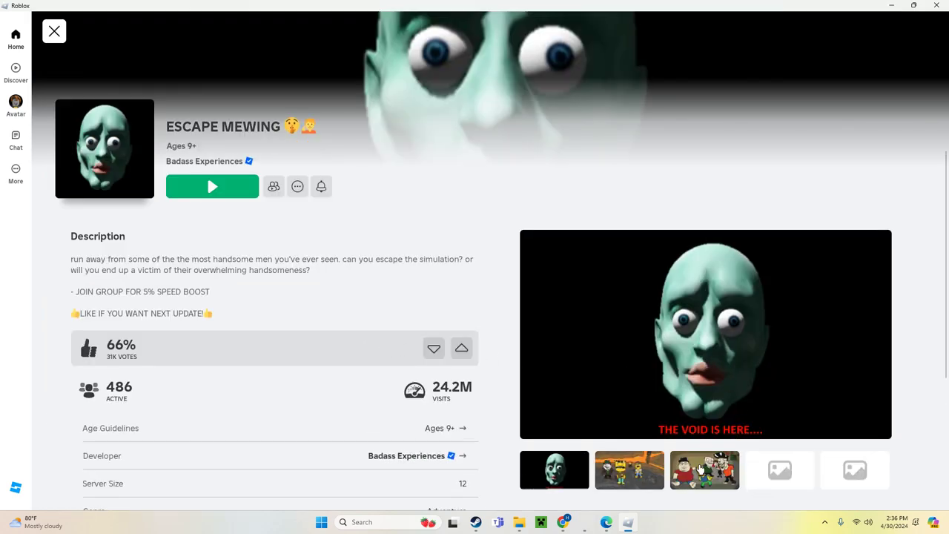
pyautogui.click(700, 470)
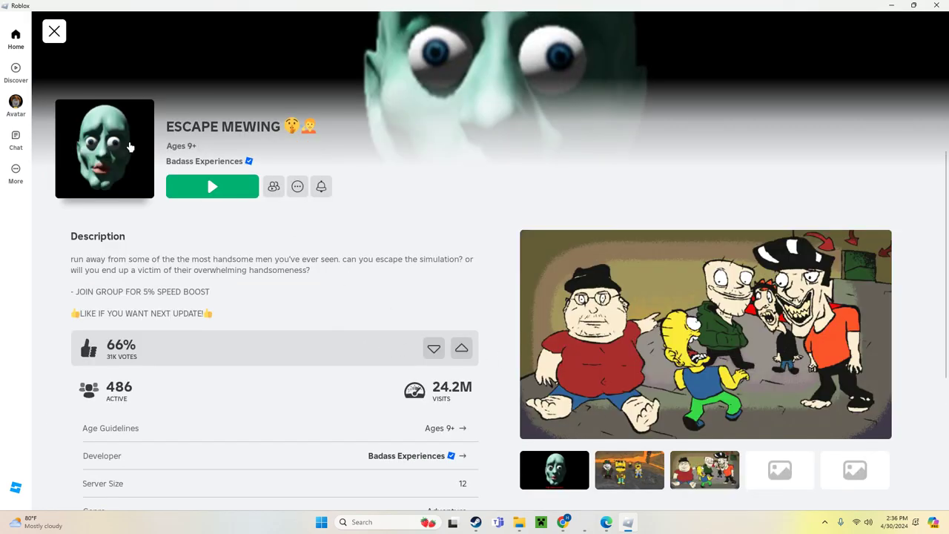
pyautogui.click(54, 33)
pyautogui.scroll(-2, 247, 233)
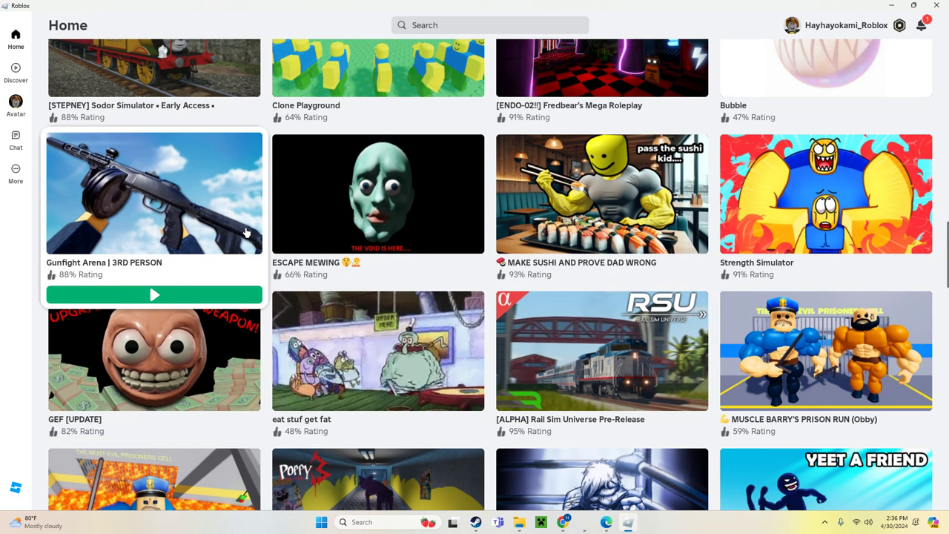
pyautogui.scroll(-5, 247, 233)
pyautogui.scroll(-2, 247, 233)
pyautogui.scroll(-2, 247, 233)
pyautogui.scroll(2, 247, 231)
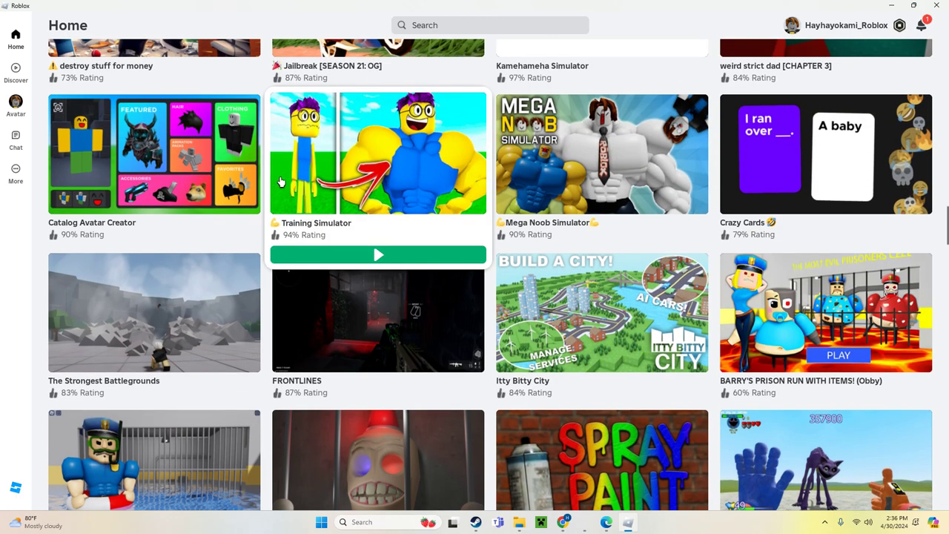
pyautogui.click(326, 140)
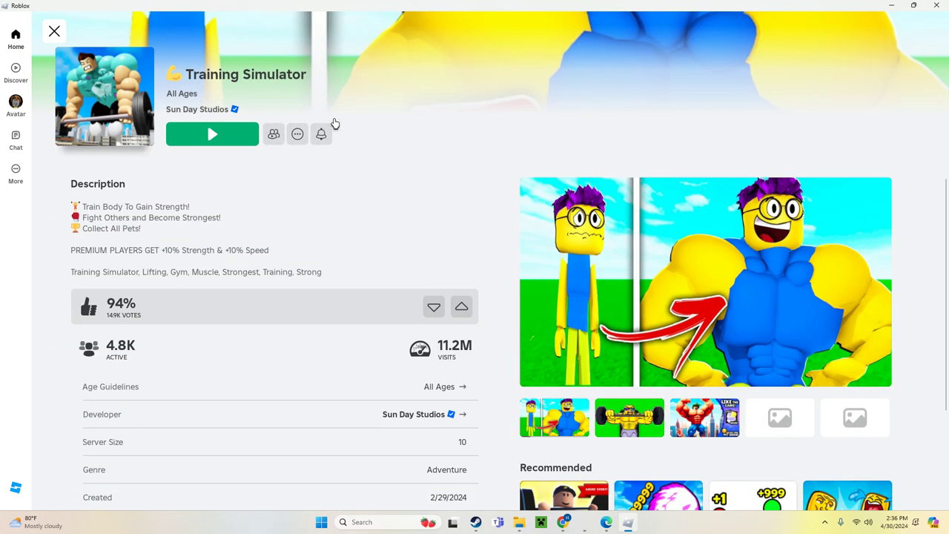
pyautogui.scroll(-2, 651, 263)
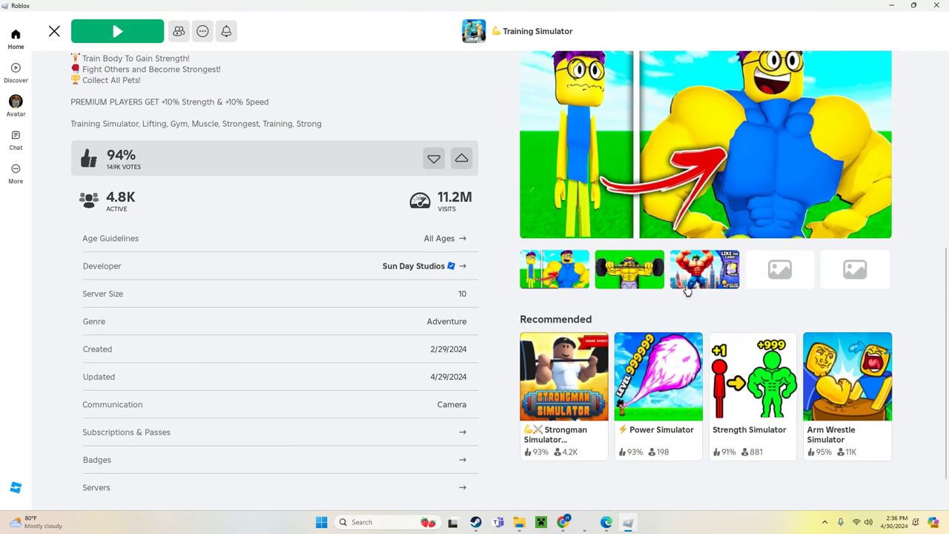
pyautogui.click(54, 32)
pyautogui.scroll(-5, 375, 187)
pyautogui.scroll(-5, 374, 187)
pyautogui.scroll(-5, 374, 187)
pyautogui.scroll(-3, 375, 187)
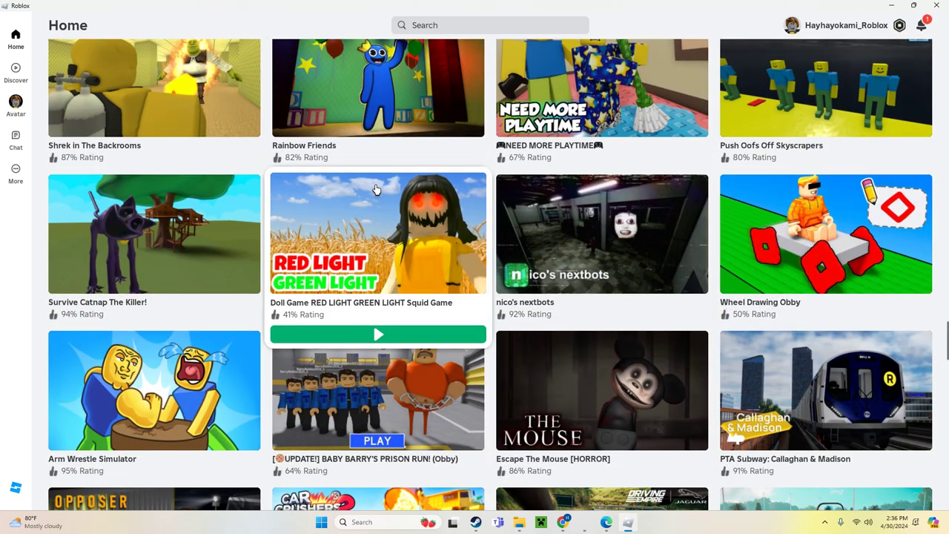
pyautogui.scroll(-6, 376, 190)
pyautogui.scroll(-5, 376, 190)
pyautogui.scroll(6, 376, 190)
pyautogui.scroll(8, 376, 189)
pyautogui.scroll(8, 376, 190)
pyautogui.scroll(2, 376, 189)
pyautogui.scroll(8, 376, 171)
pyautogui.scroll(3, 378, 162)
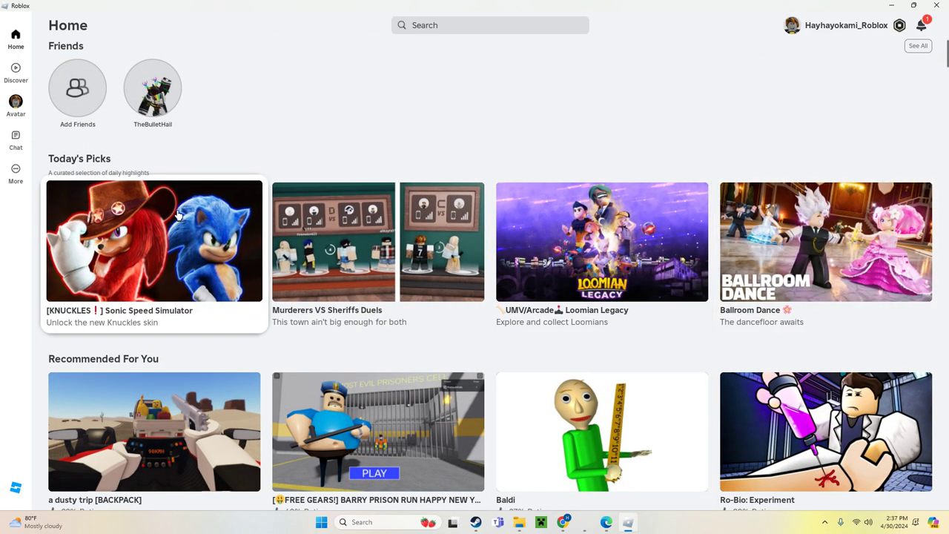
pyautogui.scroll(-2, 675, 360)
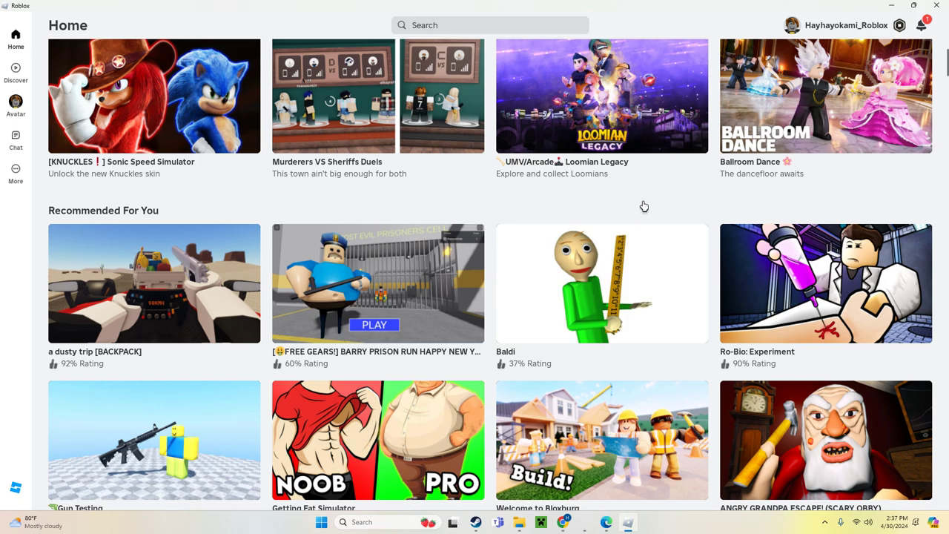
pyautogui.scroll(-1, 637, 206)
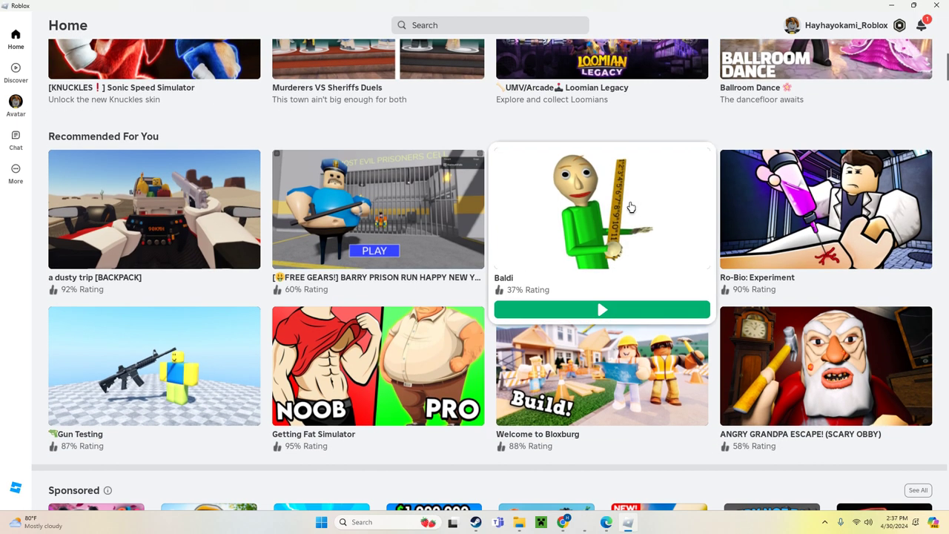
pyautogui.scroll(-1, 578, 341)
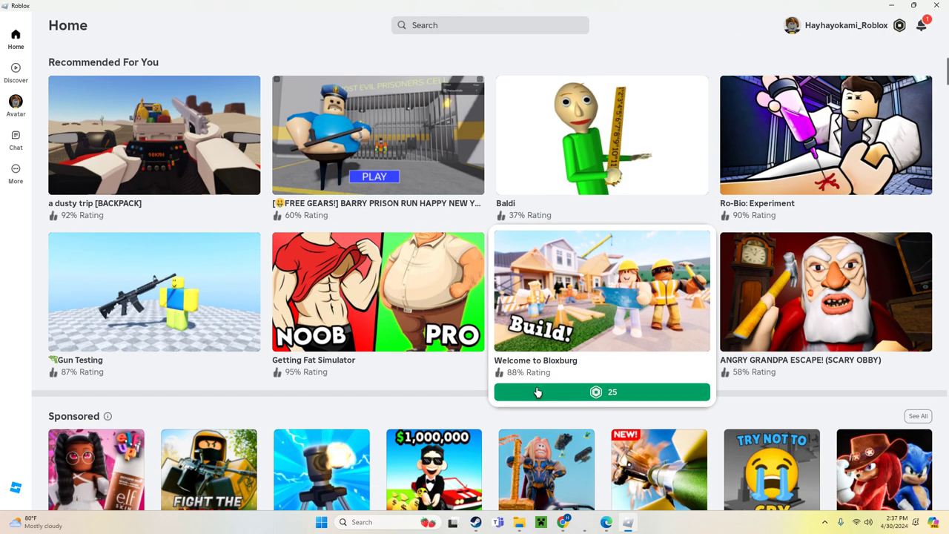
pyautogui.scroll(-1, 537, 391)
pyautogui.scroll(-3, 537, 391)
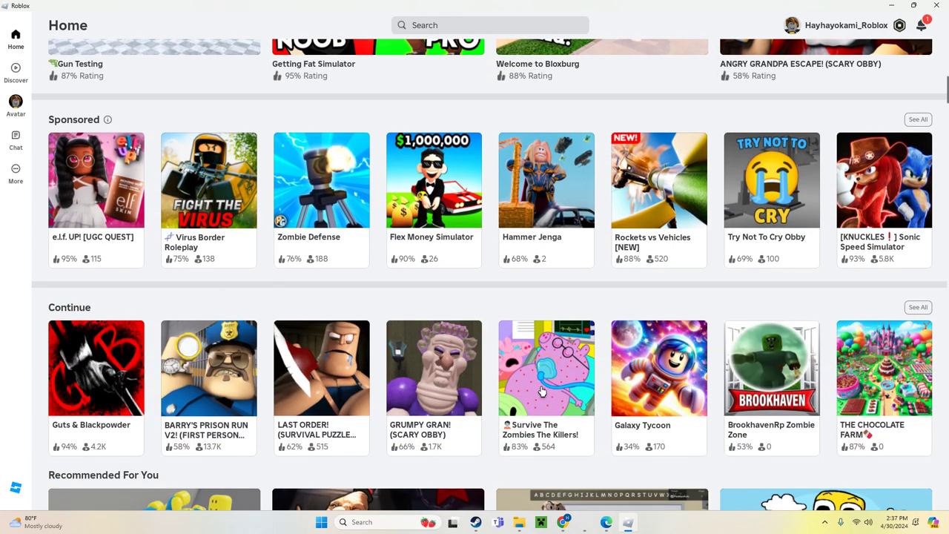
# Step: Open Guts & Blackpowder from the Continue row and show its Servers list
pyautogui.click(117, 387)
pyautogui.scroll(-5, 364, 333)
pyautogui.scroll(-2, 364, 333)
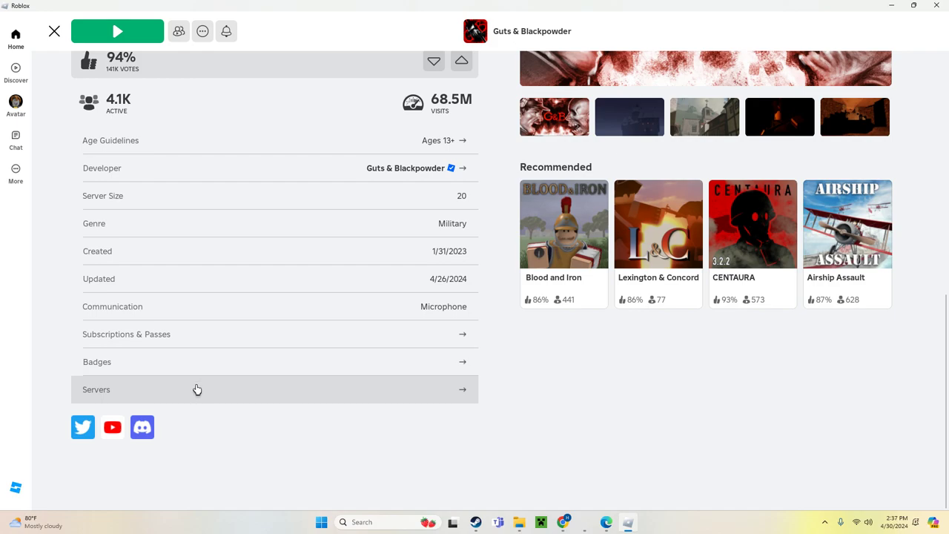
pyautogui.click(197, 389)
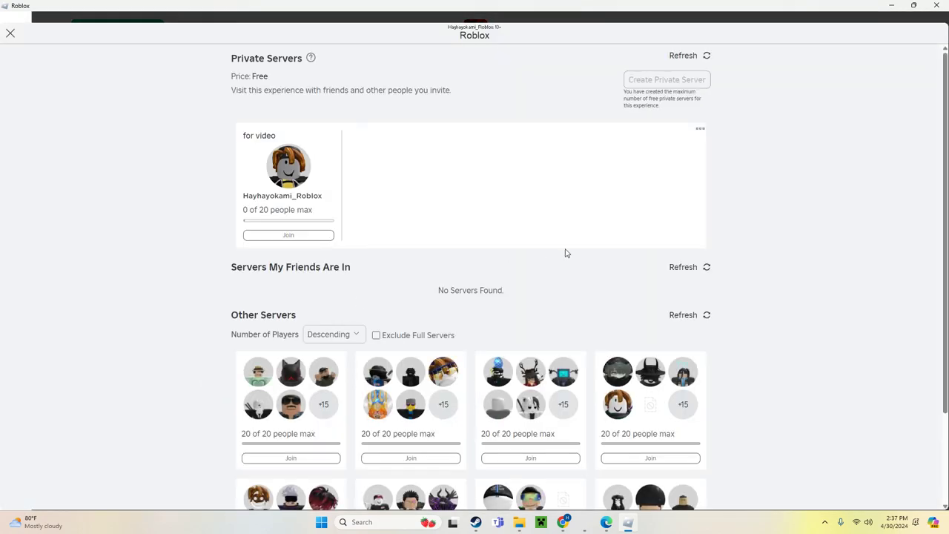
# Step: Exclude full servers and load more servers repeatedly to find one with free slots
pyautogui.click(395, 339)
pyautogui.scroll(-2, 428, 450)
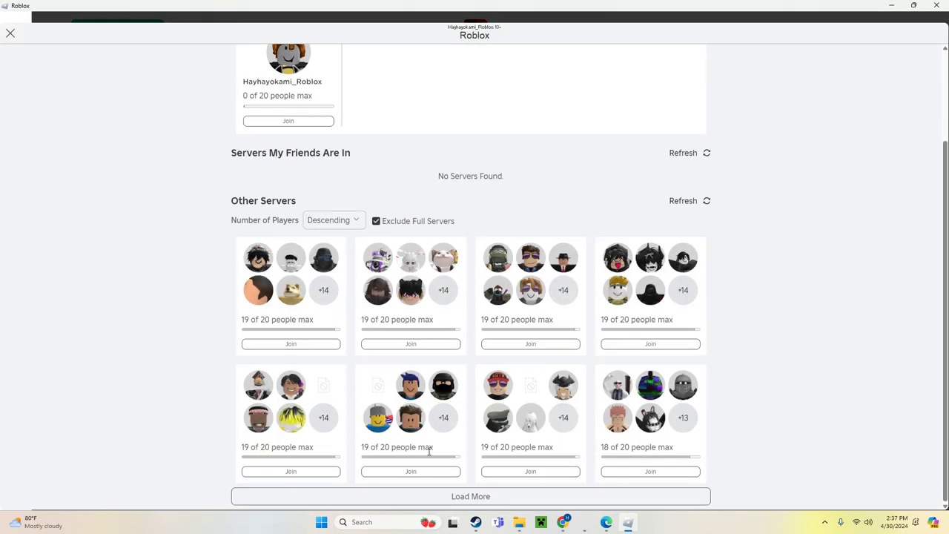
pyautogui.click(363, 496)
pyautogui.scroll(-3, 363, 501)
pyautogui.scroll(-5, 363, 500)
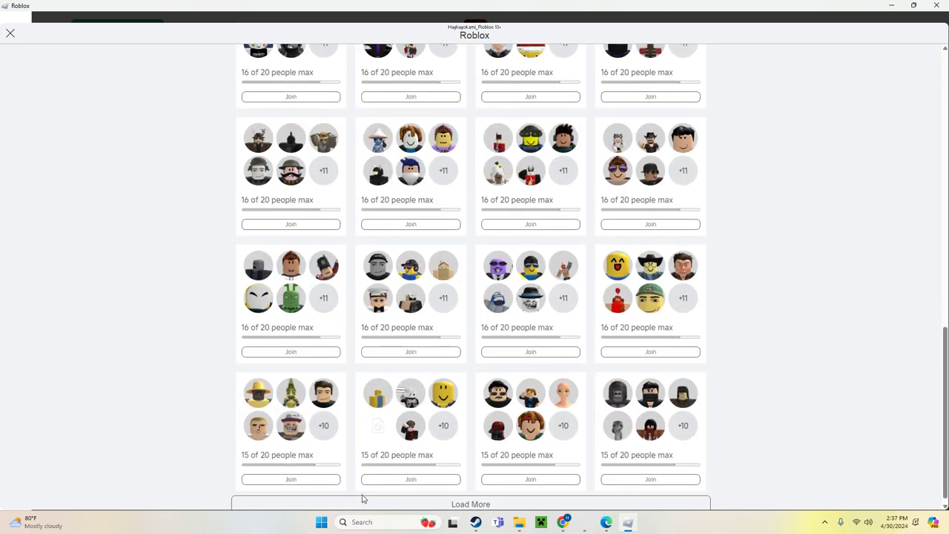
pyautogui.click(362, 497)
pyautogui.scroll(-3, 363, 498)
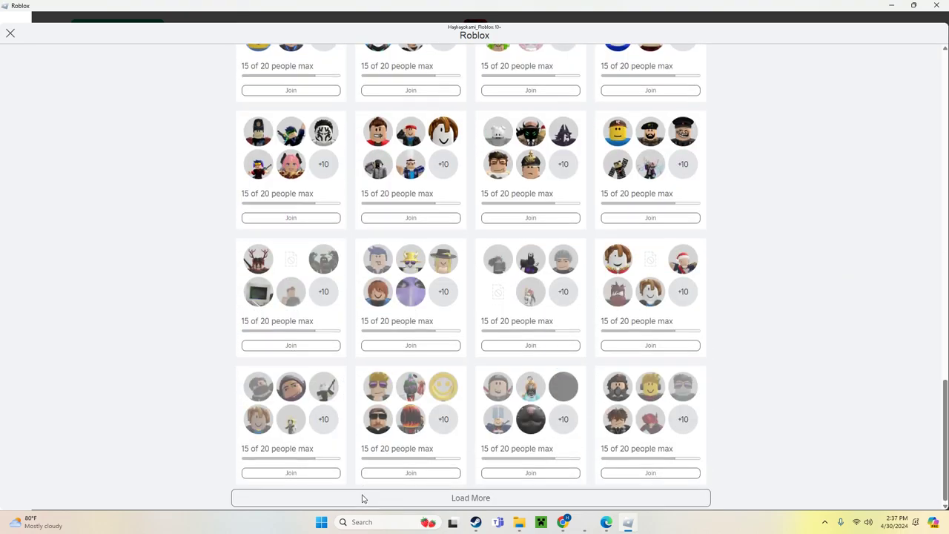
pyautogui.scroll(-3, 362, 499)
pyautogui.click(363, 497)
pyautogui.scroll(-2, 363, 499)
pyautogui.scroll(-2, 362, 498)
pyautogui.click(363, 497)
pyautogui.scroll(-2, 362, 499)
pyautogui.scroll(-2, 363, 498)
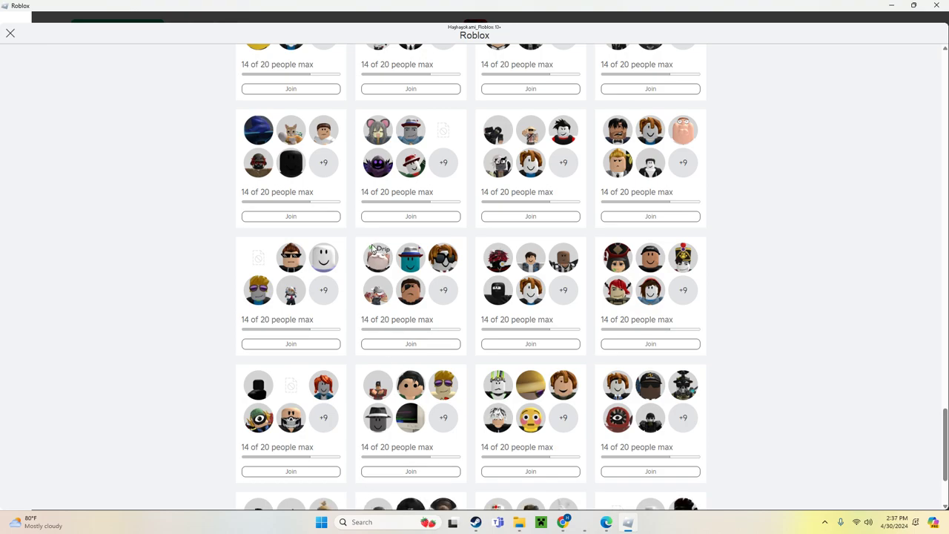
pyautogui.scroll(-2, 368, 253)
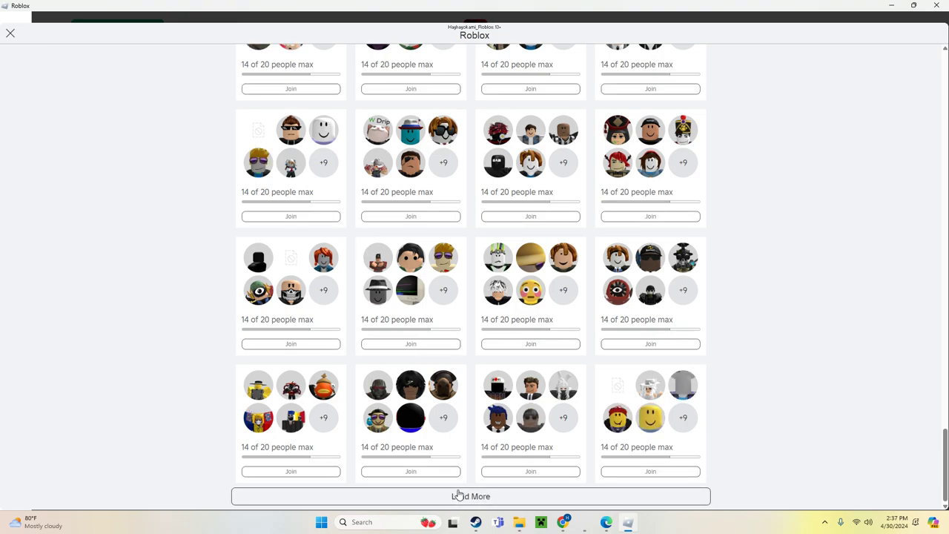
pyautogui.click(459, 496)
pyautogui.scroll(-3, 460, 496)
pyautogui.click(459, 496)
pyautogui.scroll(-3, 461, 498)
pyautogui.click(460, 497)
pyautogui.scroll(-3, 462, 496)
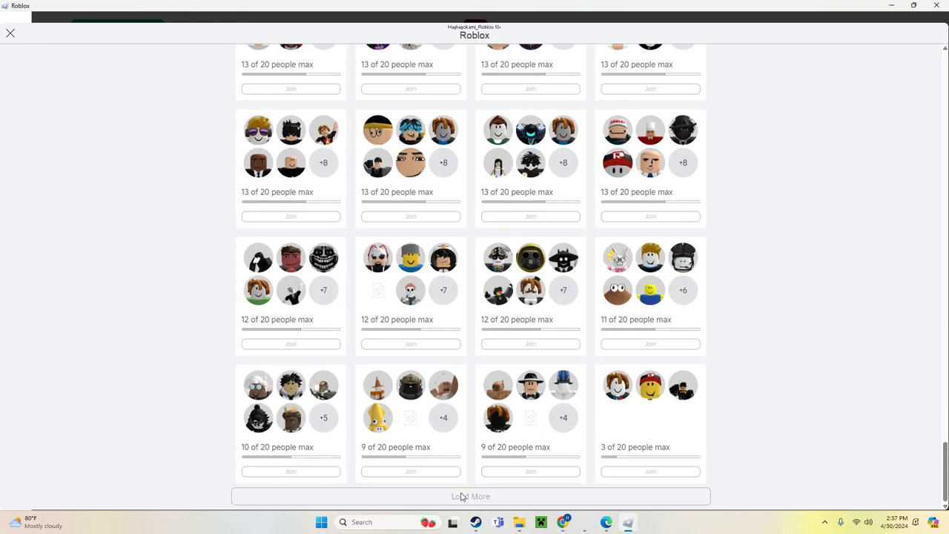
pyautogui.scroll(-3, 461, 496)
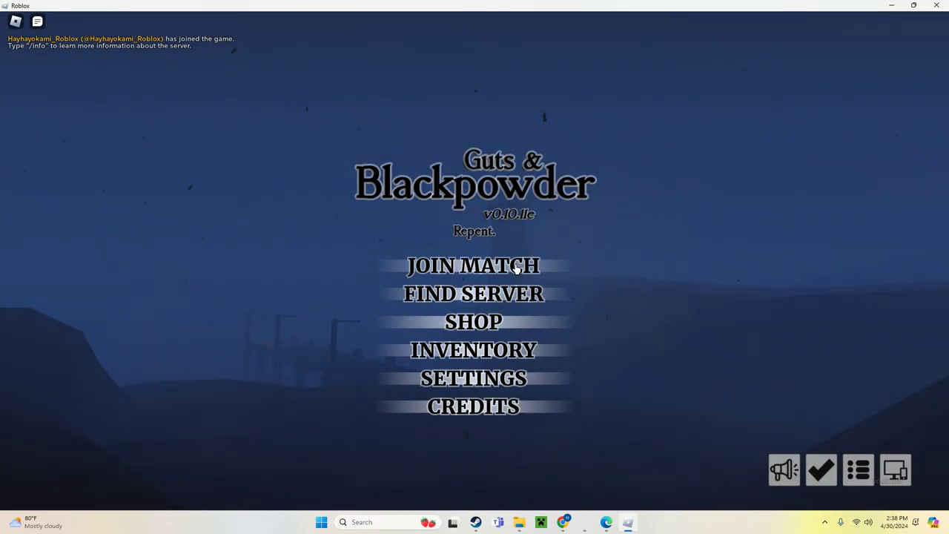
# Step: Join the match, vote for Vardohus Fortress Endless, and bring up the in-game menu
pyautogui.click(504, 263)
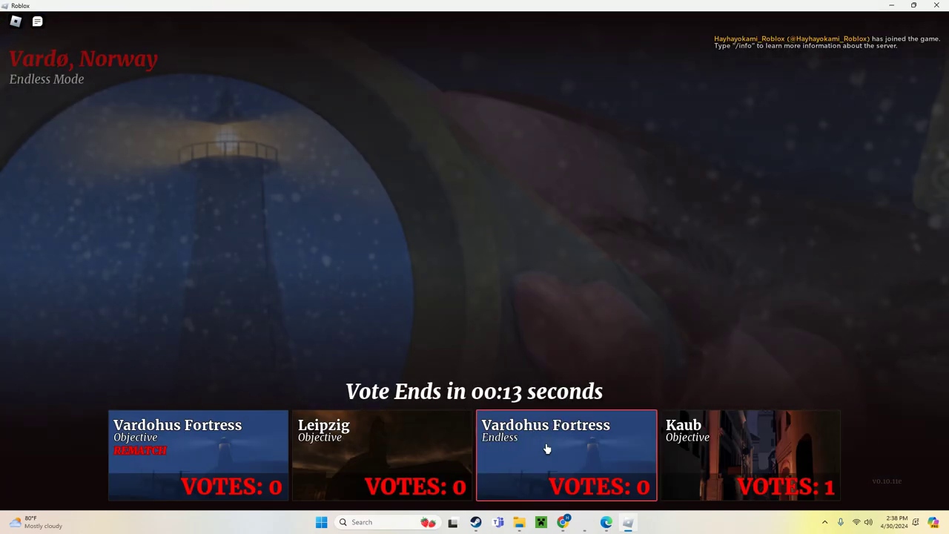
pyautogui.click(547, 449)
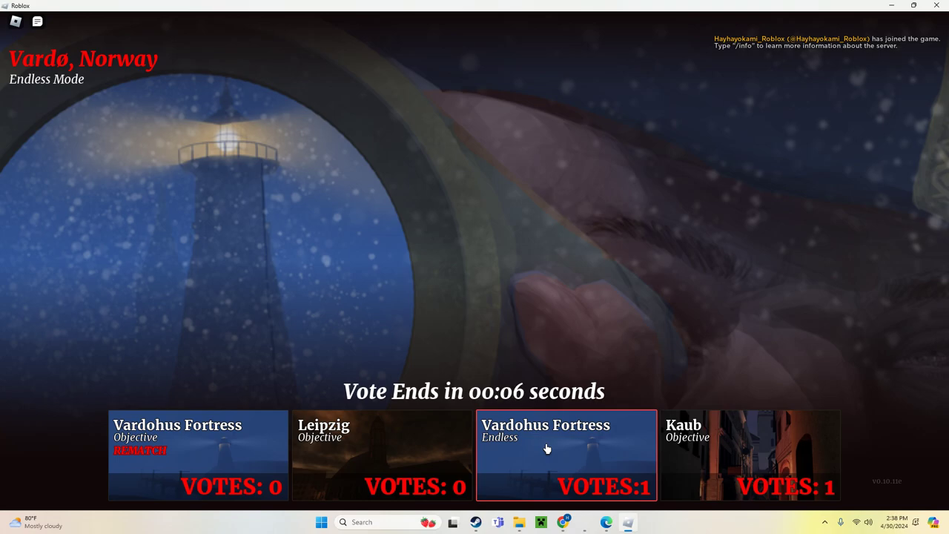
pyautogui.press('Escape')
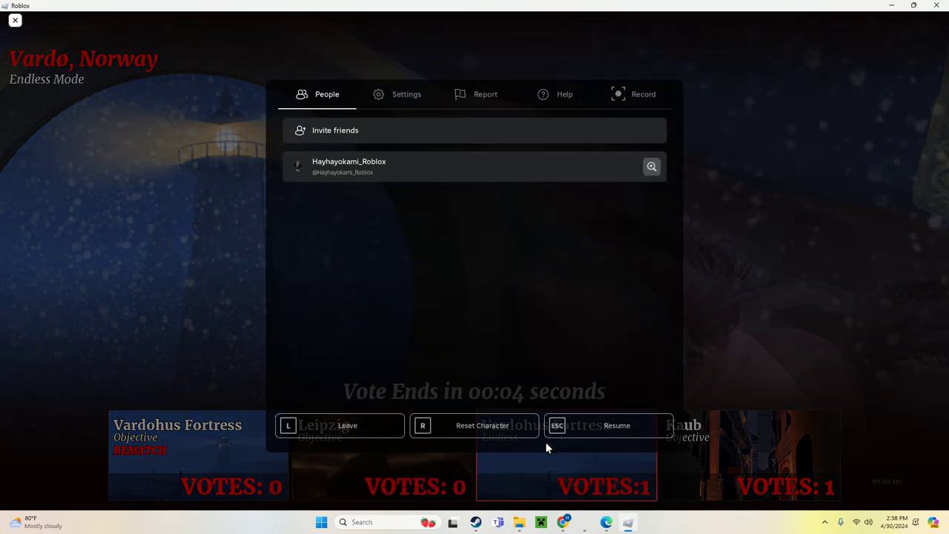
pyautogui.press('Escape')
pyautogui.press('Escape')
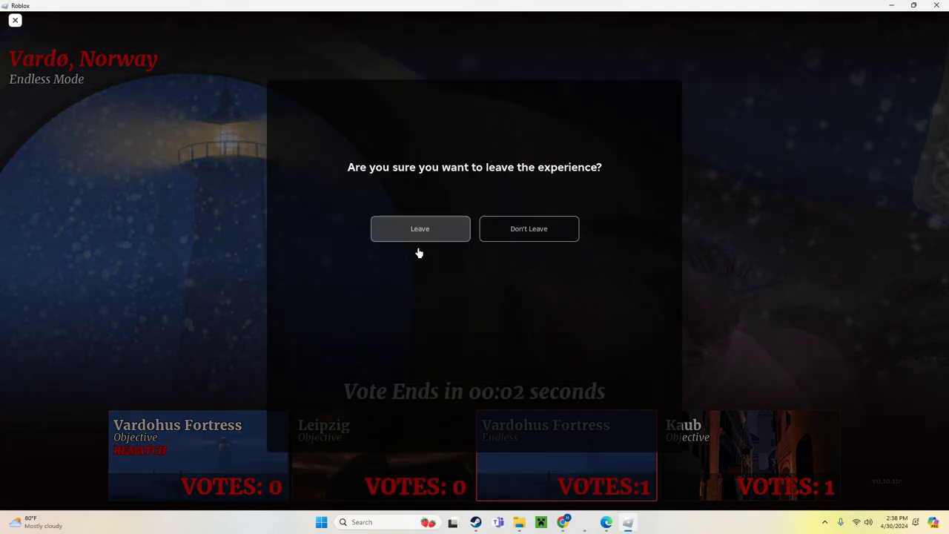
# Step: Leave the experience, reopen the server list and hide full servers
pyautogui.click(418, 248)
pyautogui.click(172, 401)
pyautogui.scroll(-3, 486, 330)
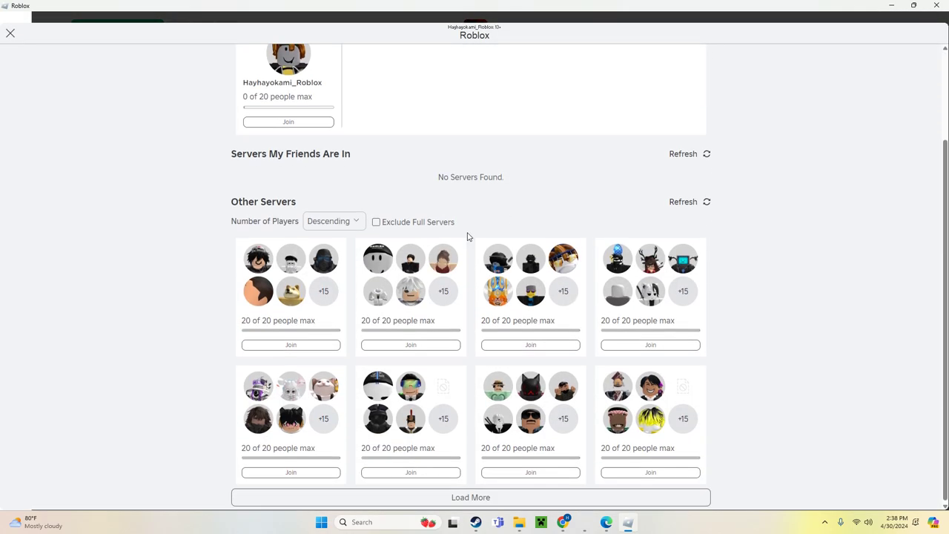
pyautogui.click(377, 221)
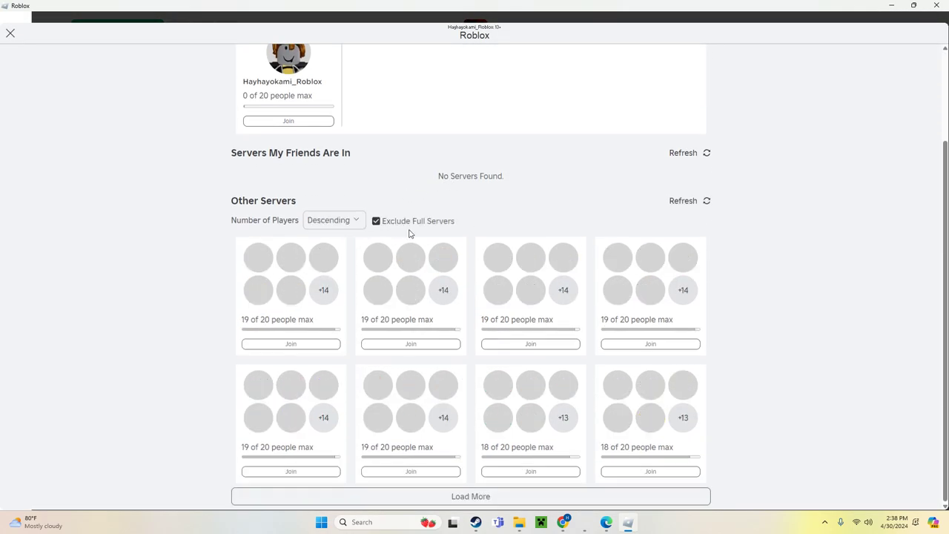
# Step: Load five more server batches, extending the list to servers holding 14 of 20 players
pyautogui.click(442, 495)
pyautogui.scroll(-5, 438, 499)
pyautogui.scroll(-5, 430, 504)
pyautogui.click(428, 504)
pyautogui.scroll(-5, 427, 506)
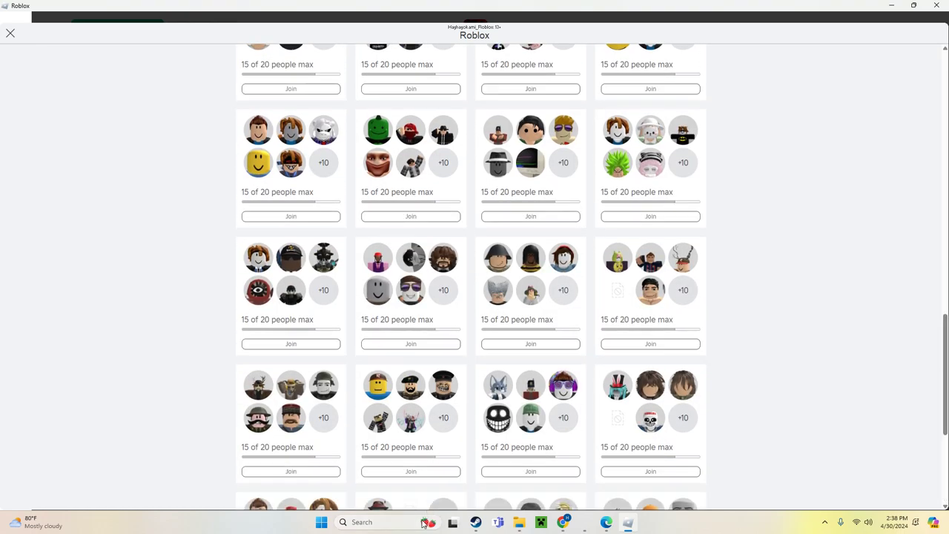
pyautogui.scroll(-5, 430, 500)
pyautogui.scroll(-3, 417, 505)
pyautogui.click(416, 504)
pyautogui.scroll(-5, 417, 505)
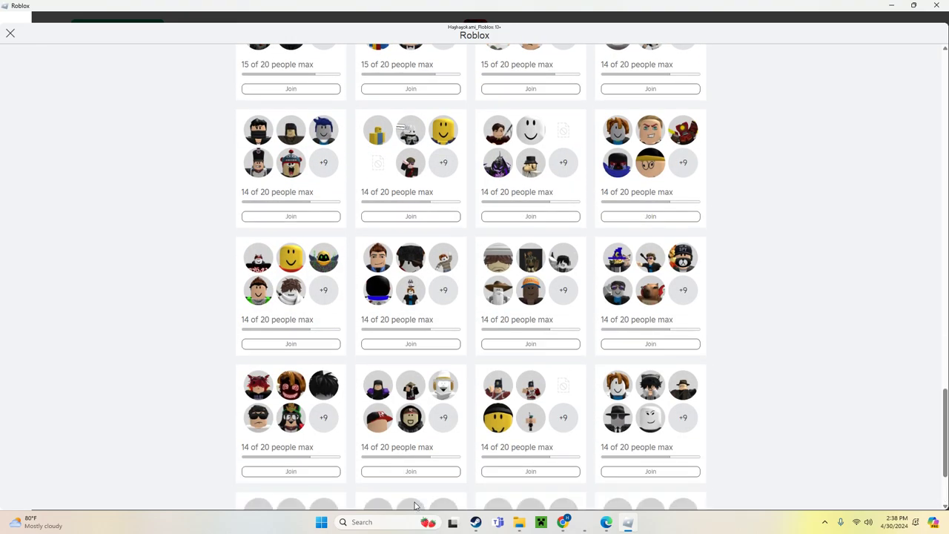
pyautogui.scroll(-2, 415, 506)
pyautogui.scroll(-3, 415, 508)
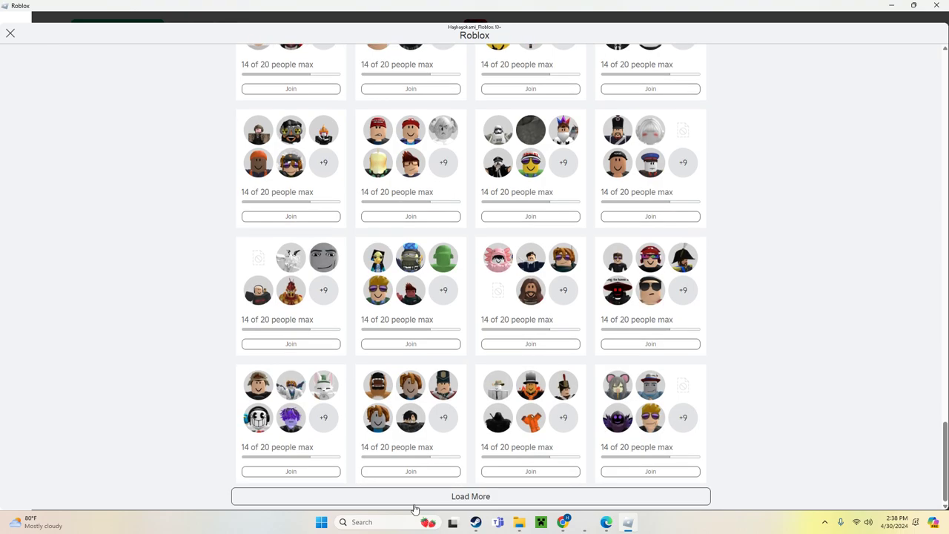
pyautogui.scroll(-3, 427, 491)
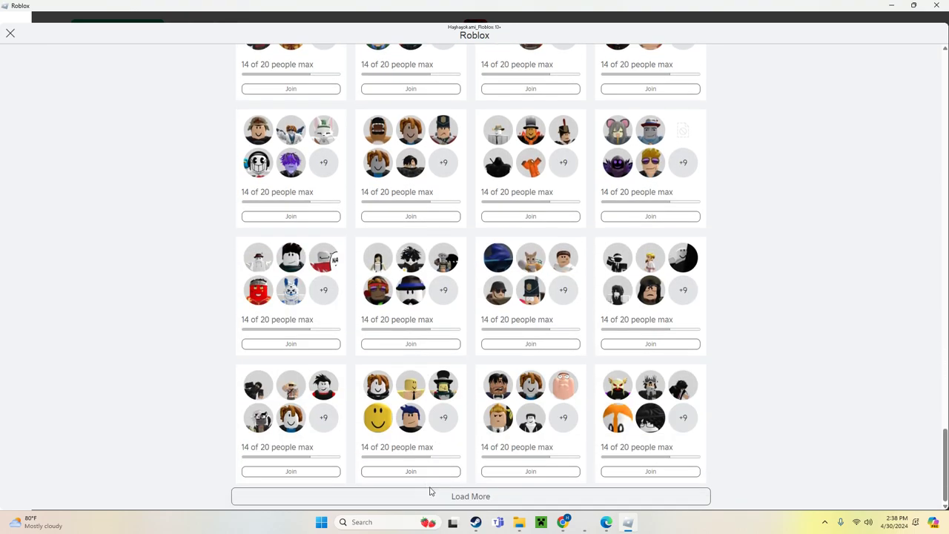
pyautogui.scroll(-2, 427, 494)
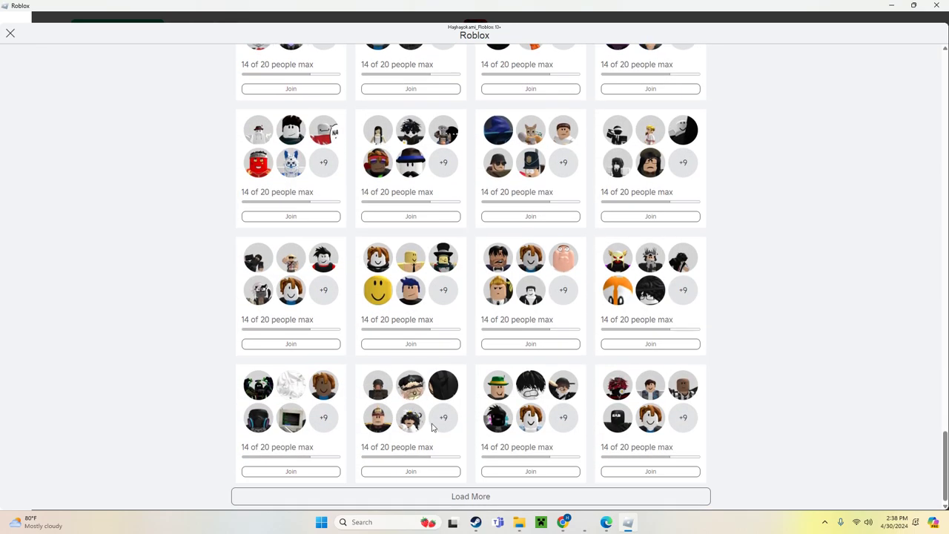
pyautogui.click(466, 496)
pyautogui.scroll(-3, 464, 508)
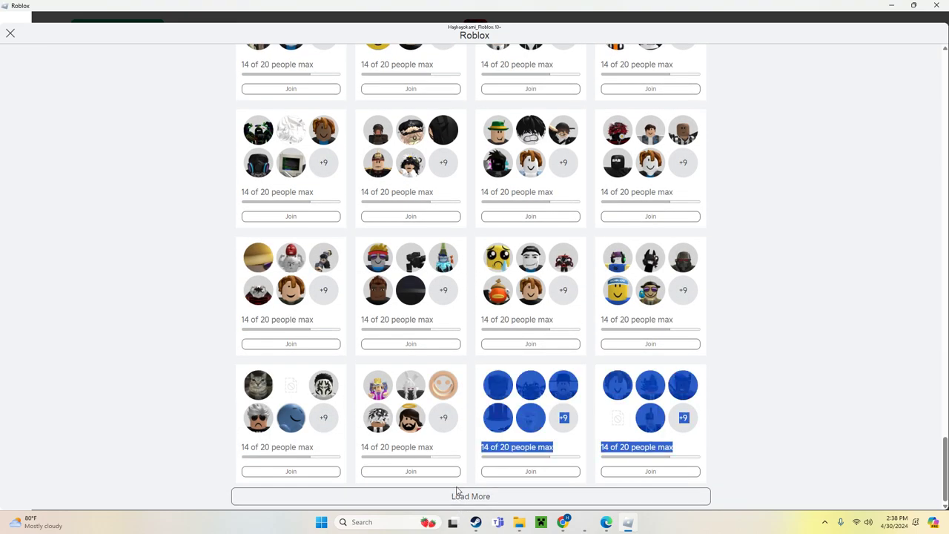
pyautogui.click(448, 502)
pyautogui.scroll(-2, 449, 508)
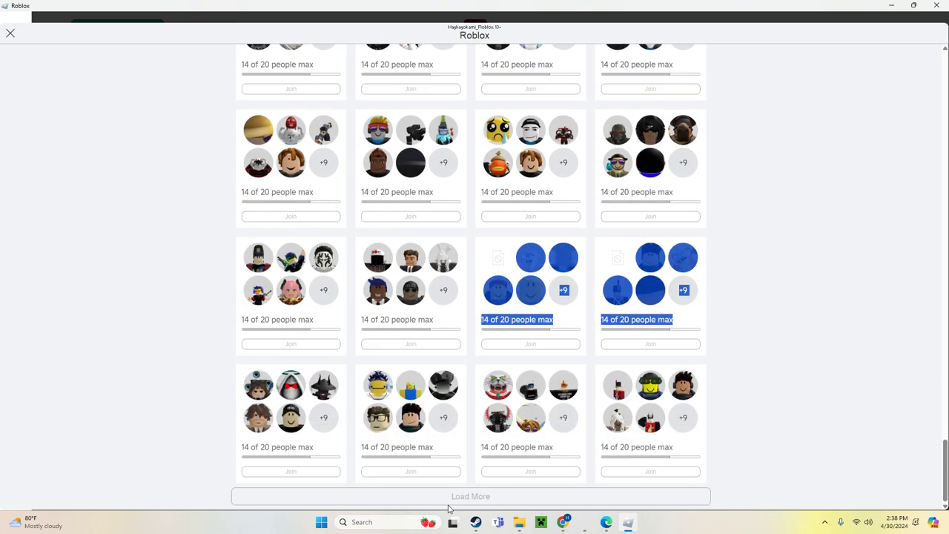
pyautogui.scroll(-3, 448, 508)
# Step: Load the final two server batches and join the last server, which has 2 of 20 players
pyautogui.click(450, 504)
pyautogui.scroll(-2, 452, 508)
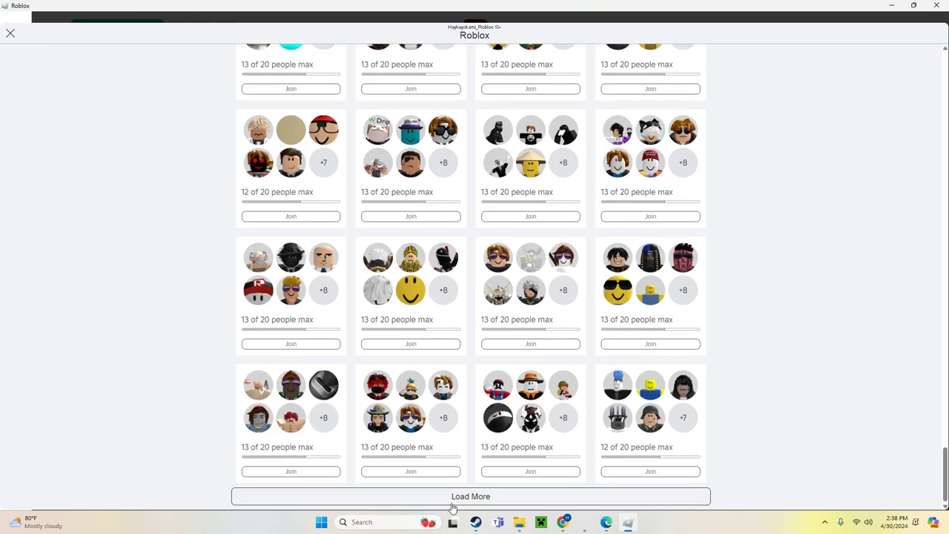
pyautogui.click(451, 504)
pyautogui.scroll(-4, 451, 508)
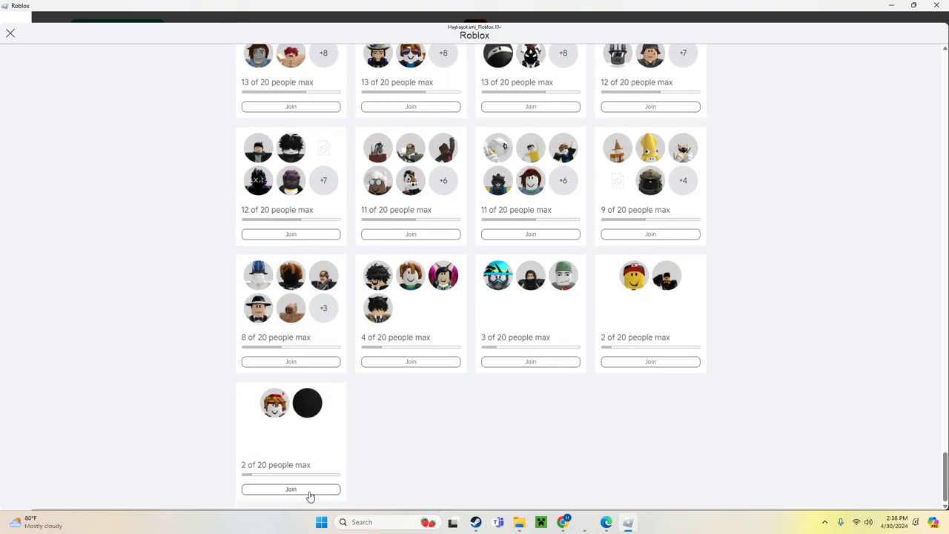
pyautogui.click(308, 491)
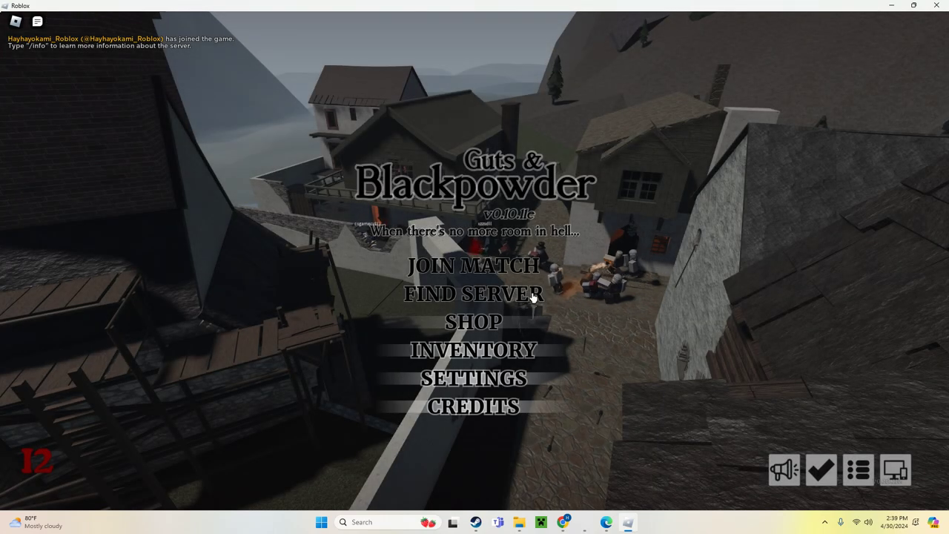
# Step: Enter play, walk upstairs, and confirm Line Infantry as the class
pyautogui.click(517, 267)
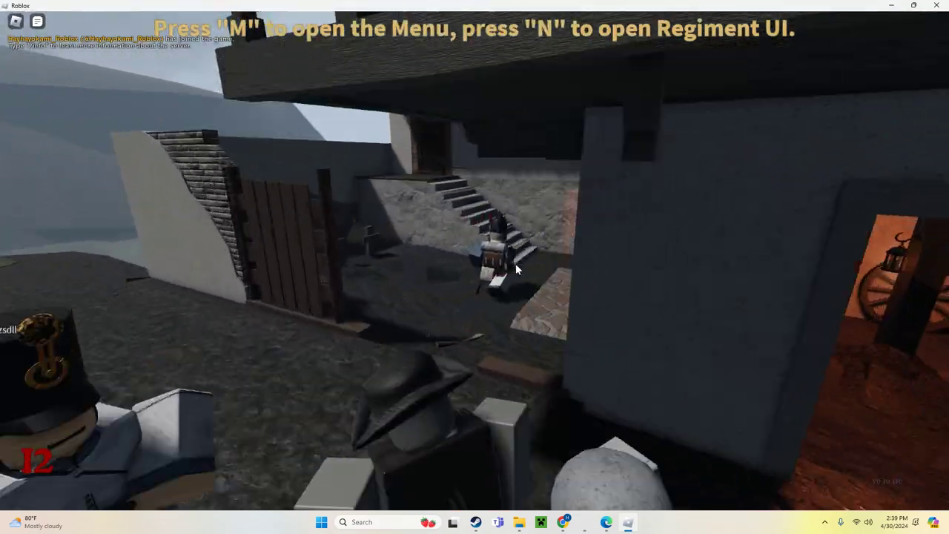
pyautogui.press('w')
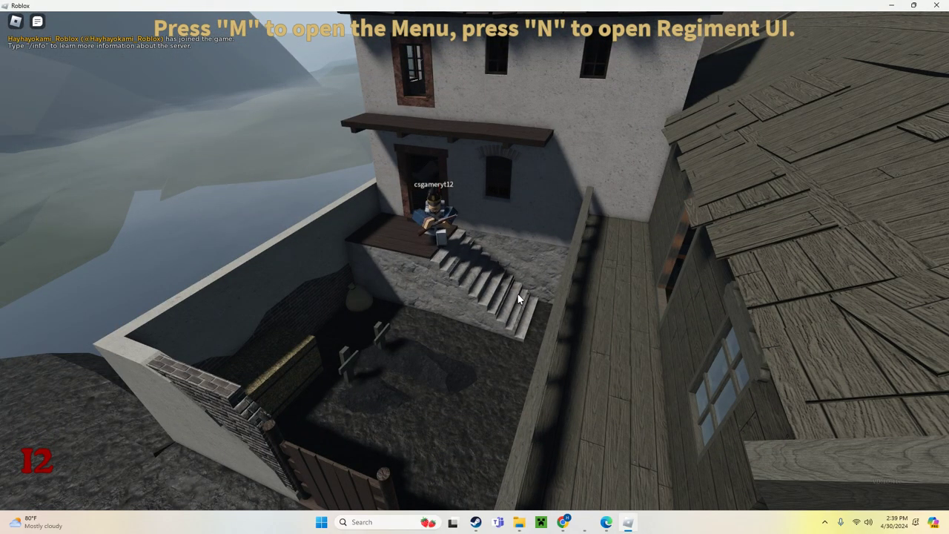
pyautogui.press('n')
pyautogui.click(327, 419)
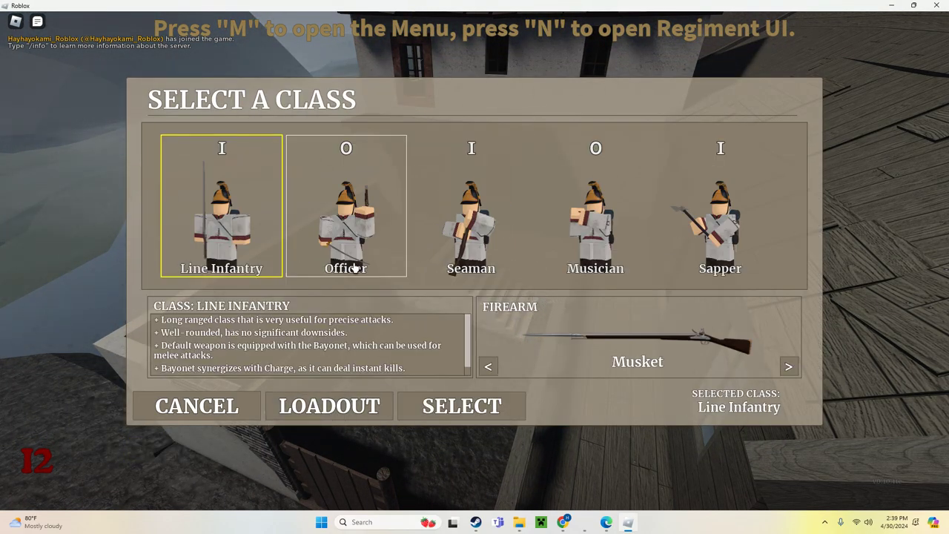
pyautogui.click(462, 406)
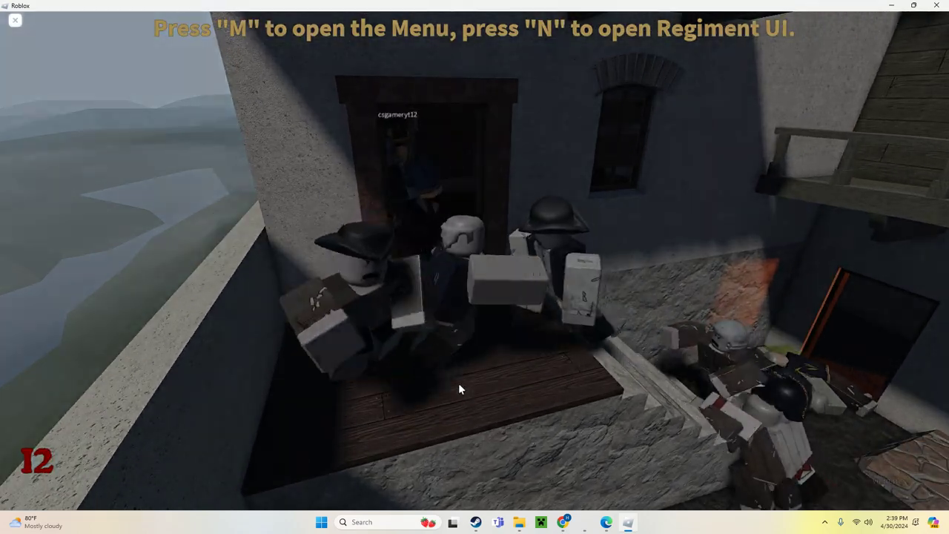
# Step: Bring up the People list and briefly inspect another player's avatar
pyautogui.press('Escape')
pyautogui.press('Escape')
pyautogui.press('Escape')
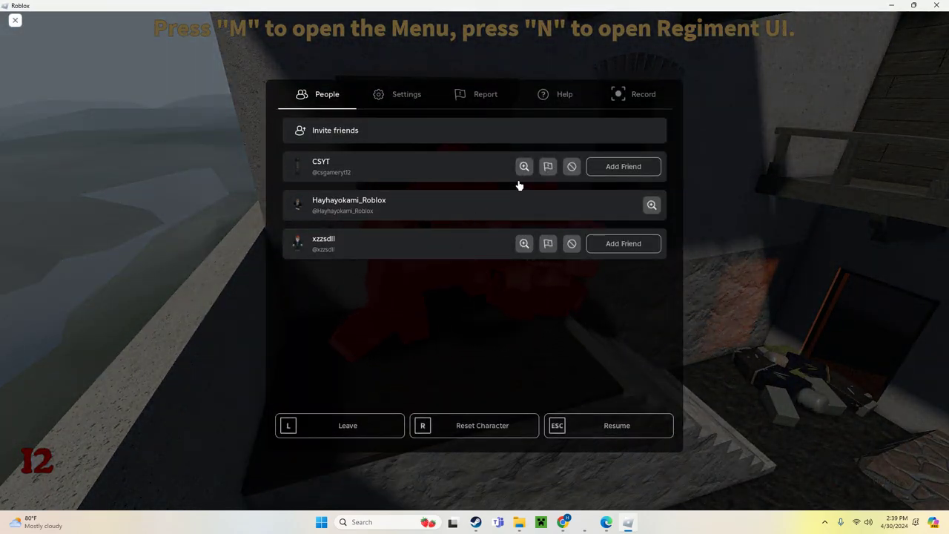
pyautogui.click(523, 167)
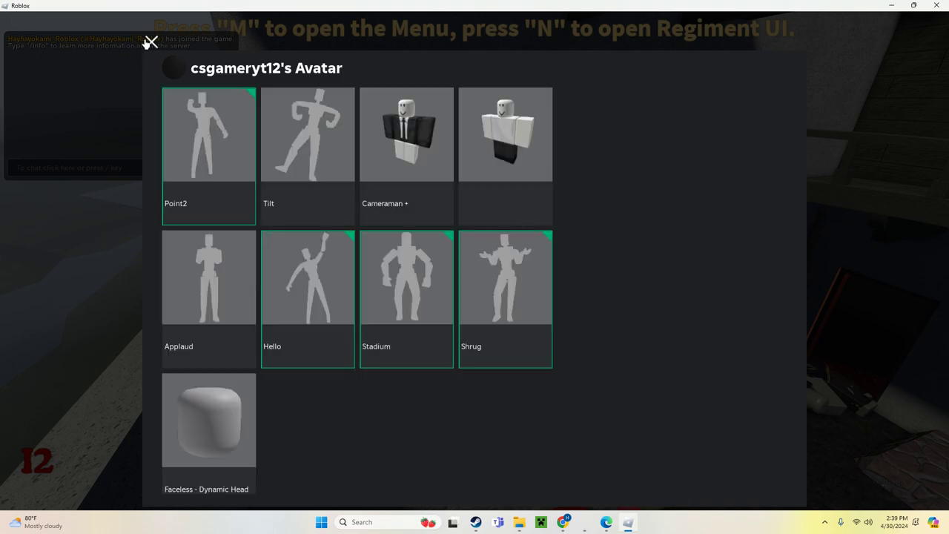
pyautogui.click(148, 41)
pyautogui.press('Escape')
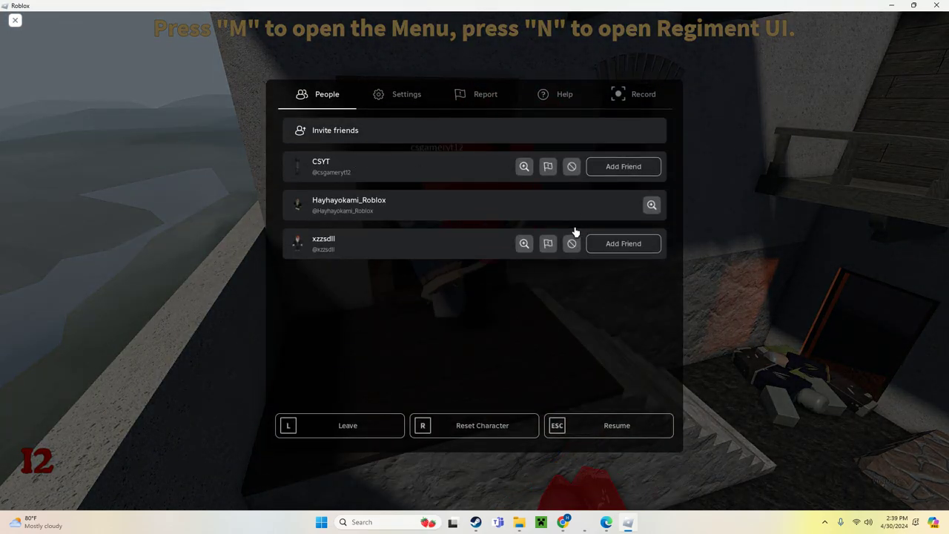
# Step: Walk through the Tyrol village streets and alley until the round ends in a map vote
pyautogui.press('Escape')
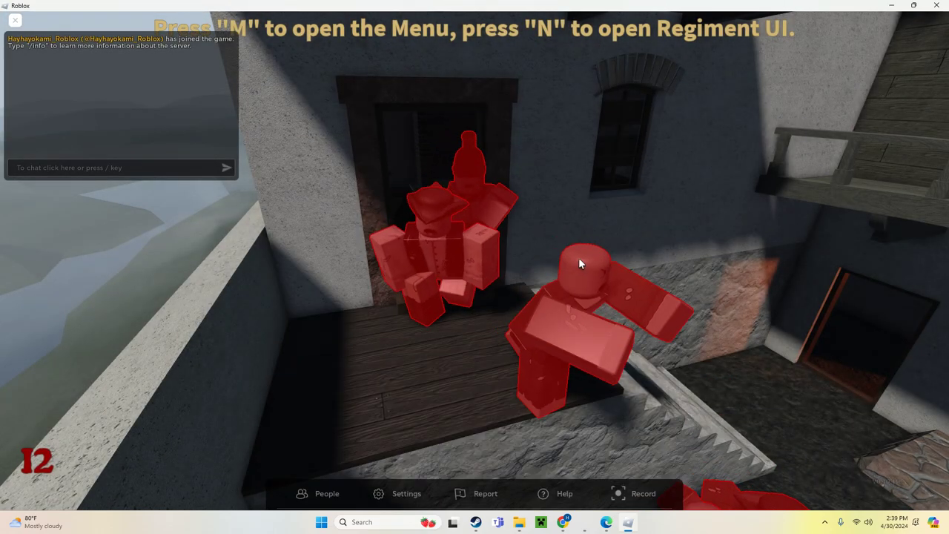
pyautogui.press('w')
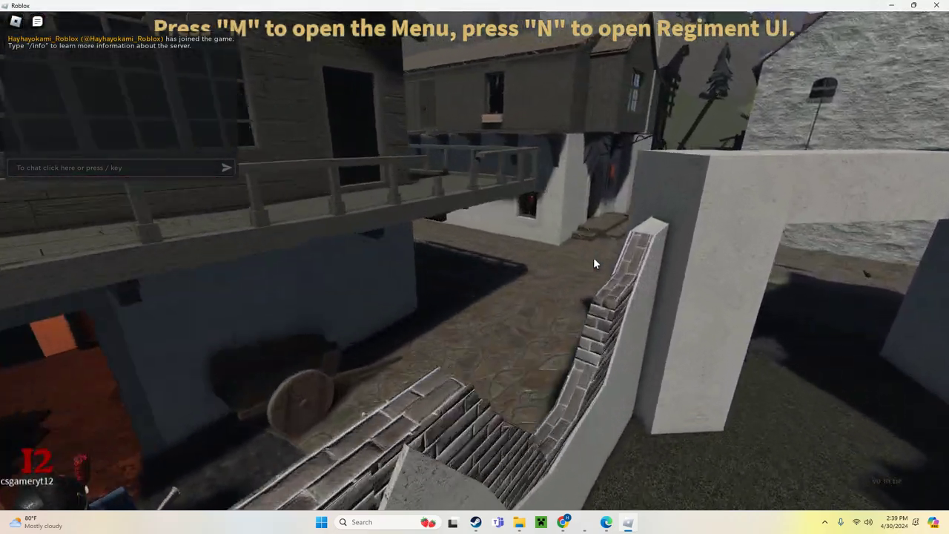
pyautogui.press('w')
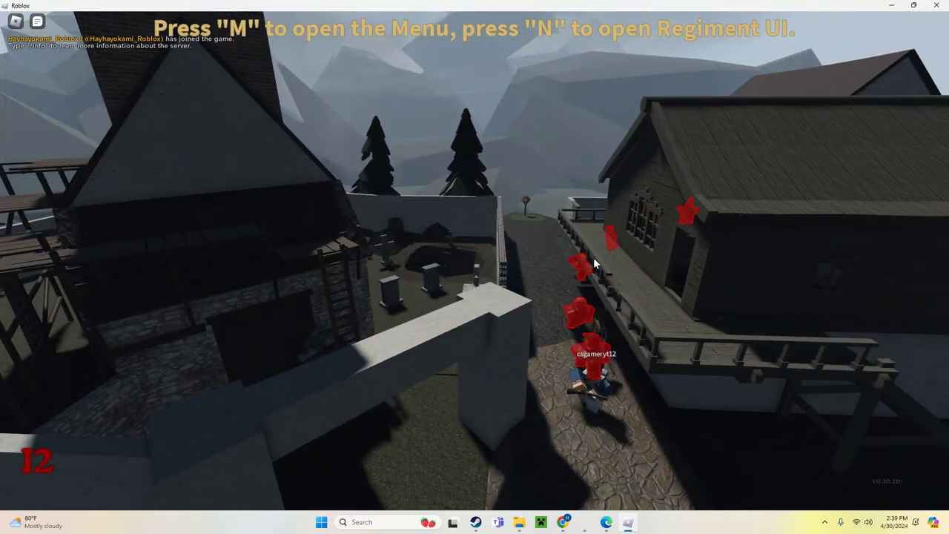
pyautogui.press('w')
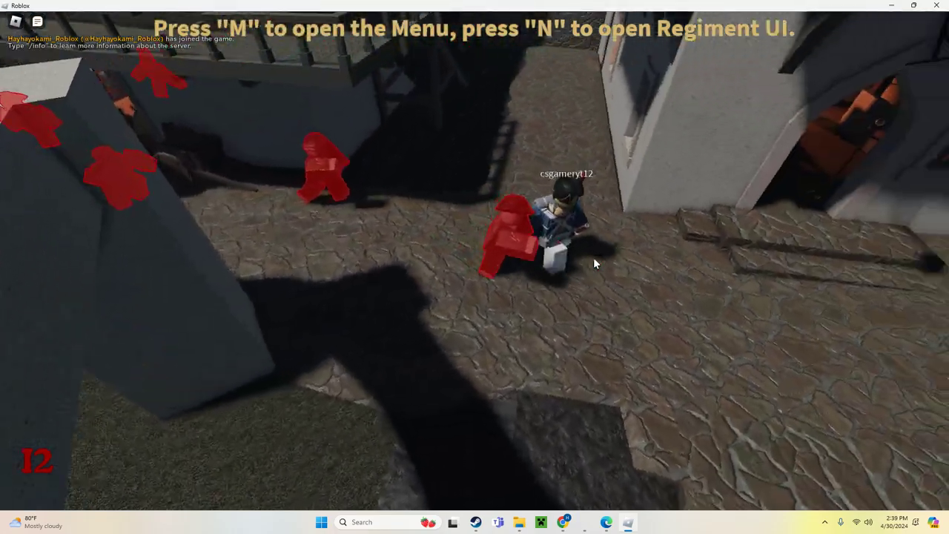
pyautogui.press('w')
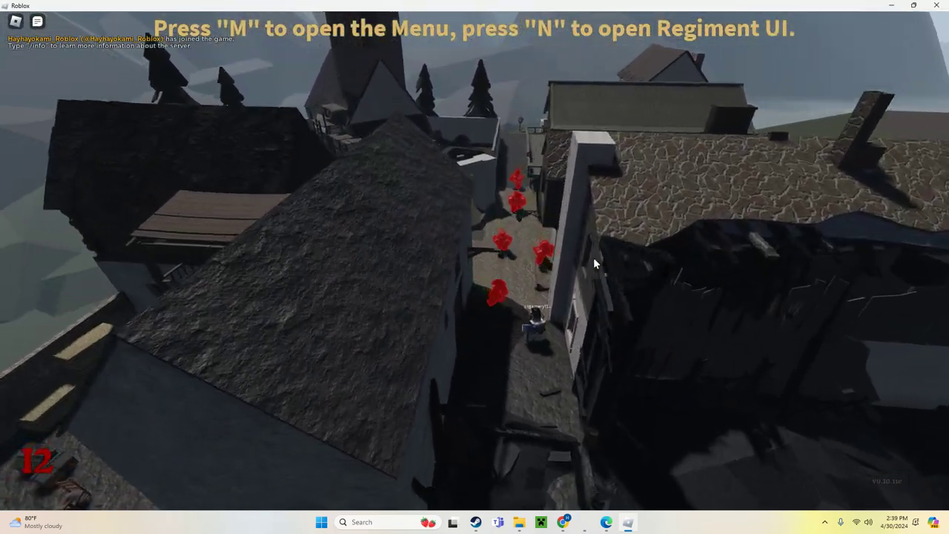
pyautogui.scroll(5, 594, 263)
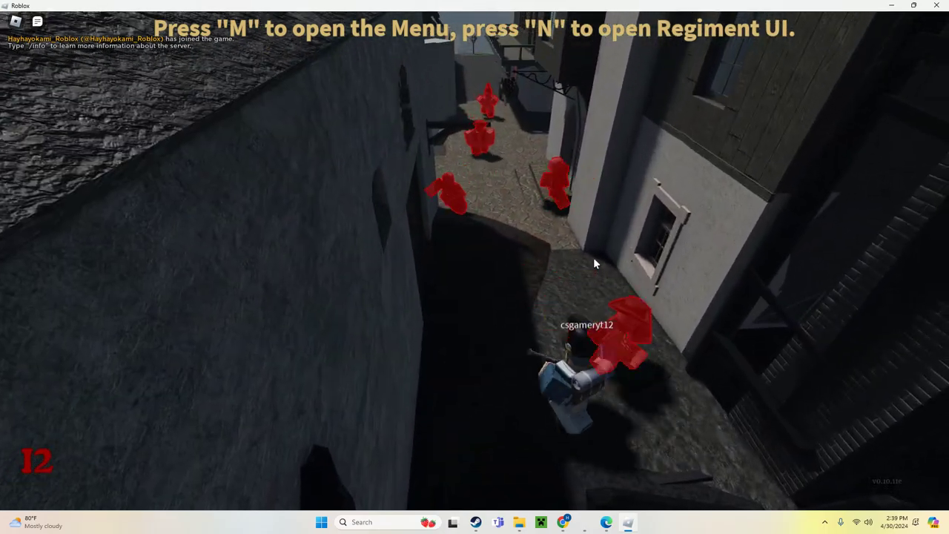
pyautogui.press('w')
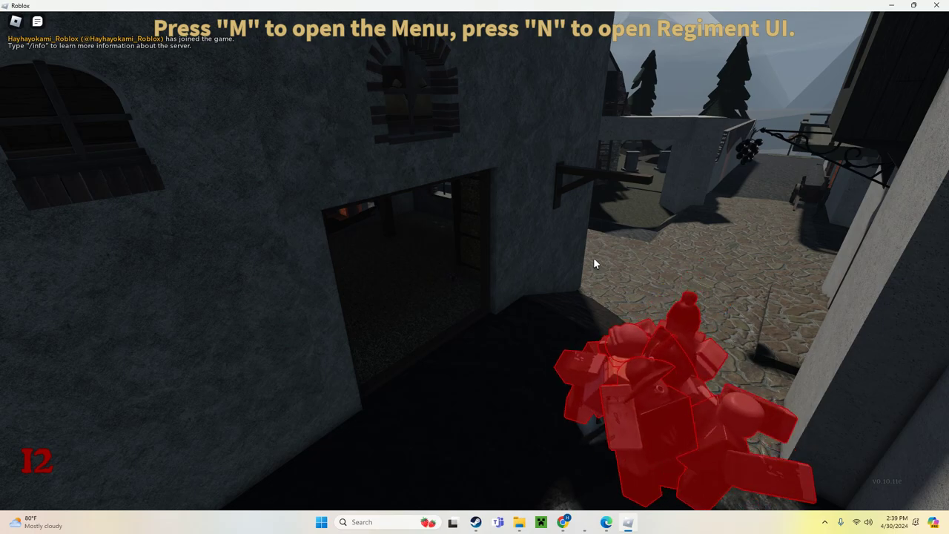
pyautogui.press('w')
pyautogui.press('d')
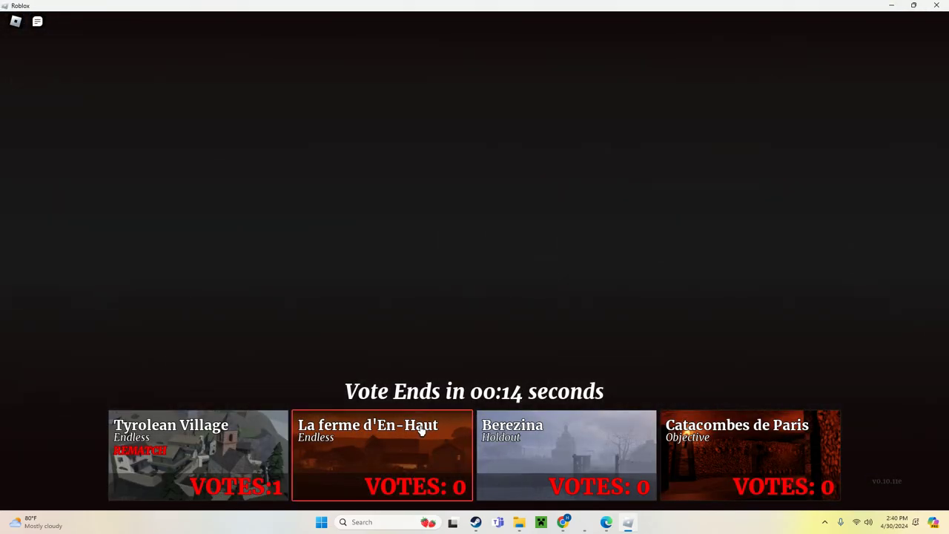
# Step: Vote for Tyrolean Village instead of La ferme d'En-Haut and wait for the round to load
pyautogui.click(411, 435)
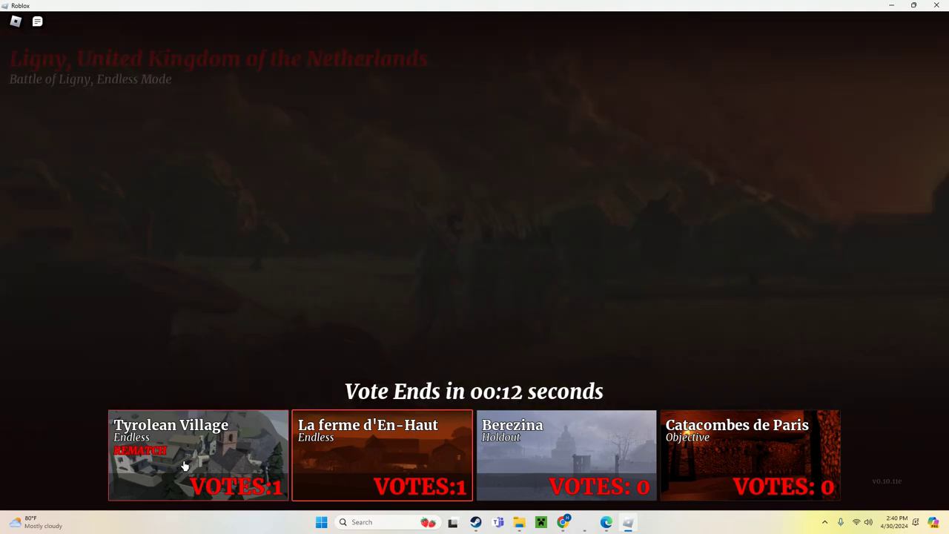
pyautogui.click(188, 462)
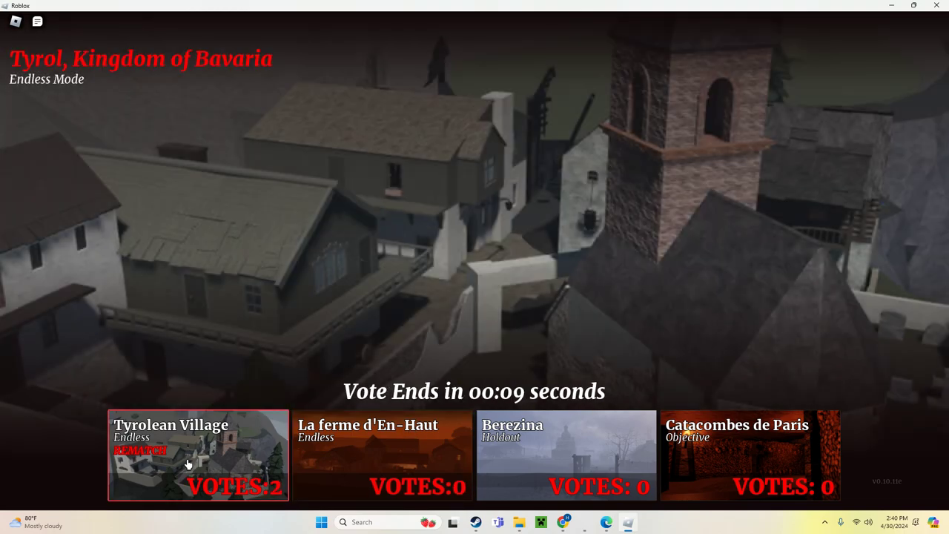
pyautogui.press('Escape')
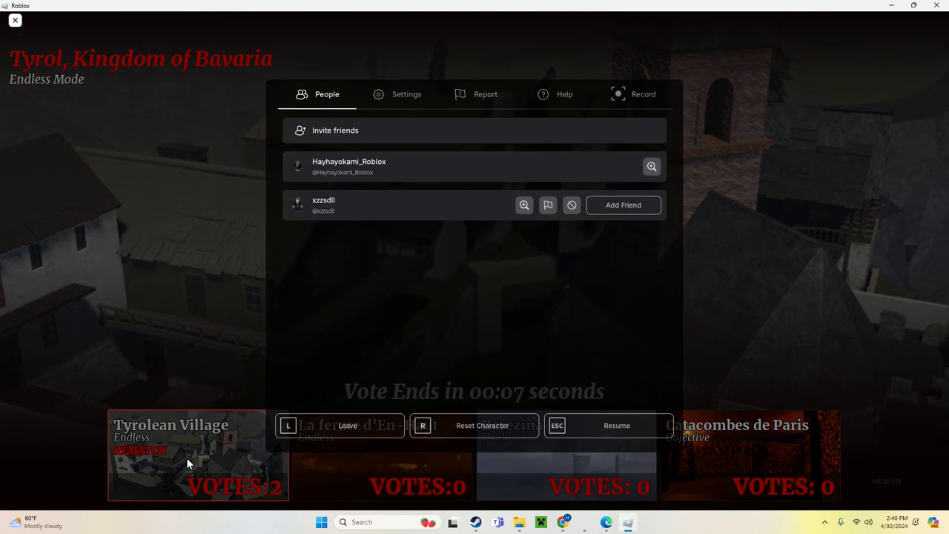
pyautogui.press('Escape')
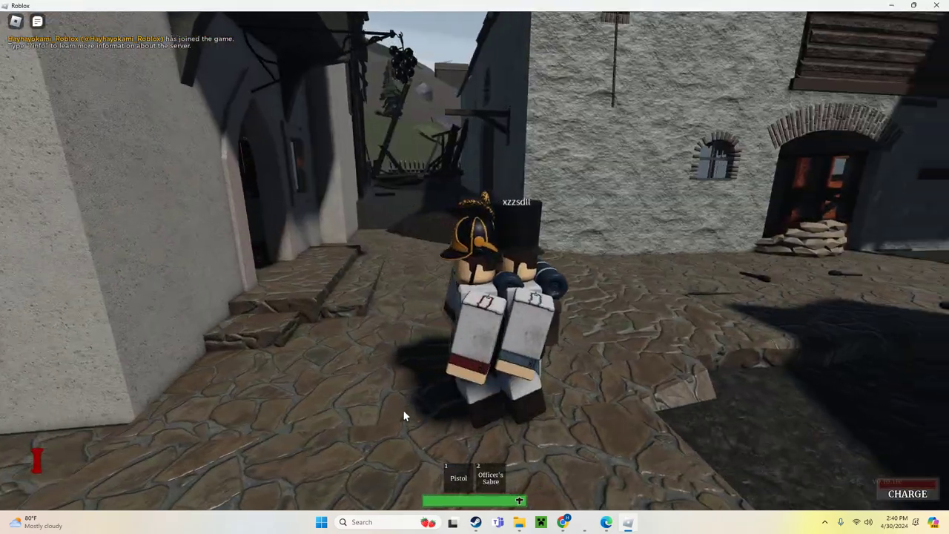
# Step: Enter the orange-door building, swap between pistol and sabre, climb the stairs and fire
pyautogui.press('w')
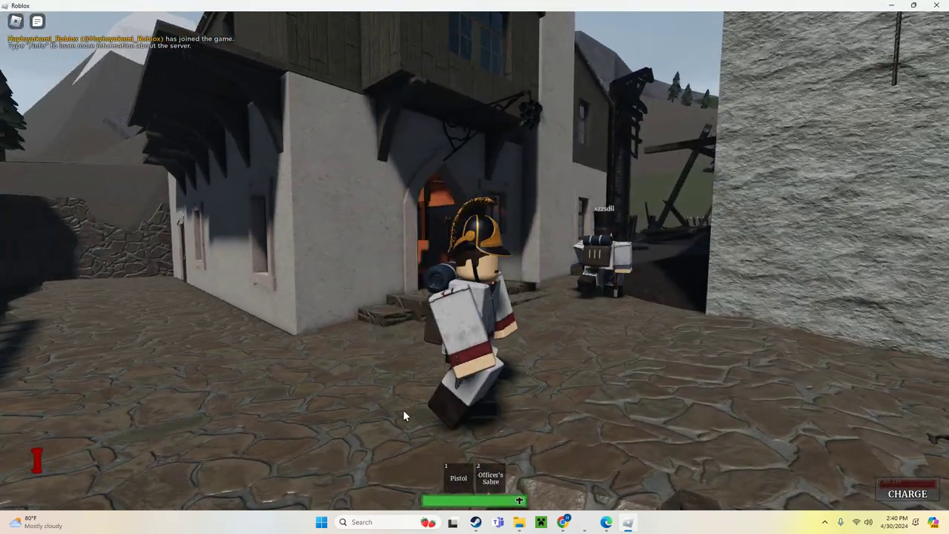
pyautogui.press('1')
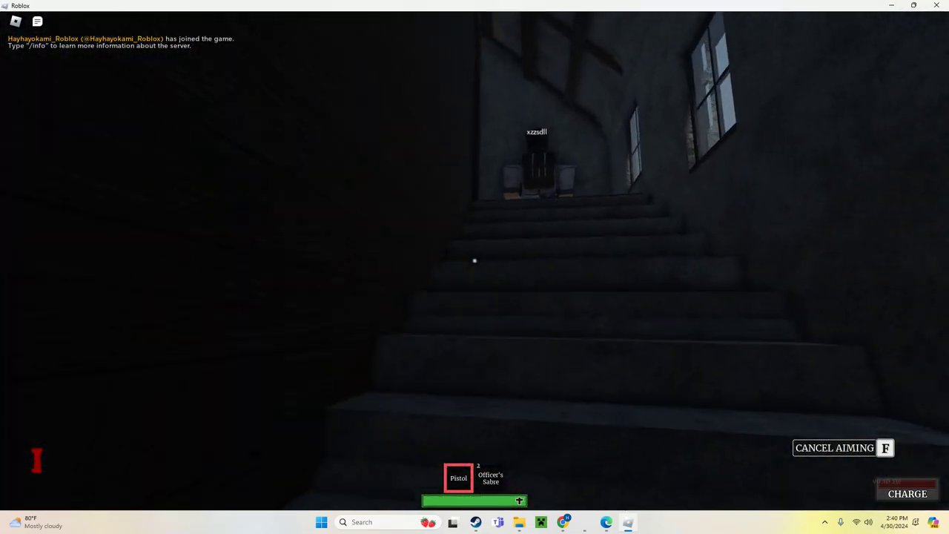
pyautogui.press('2')
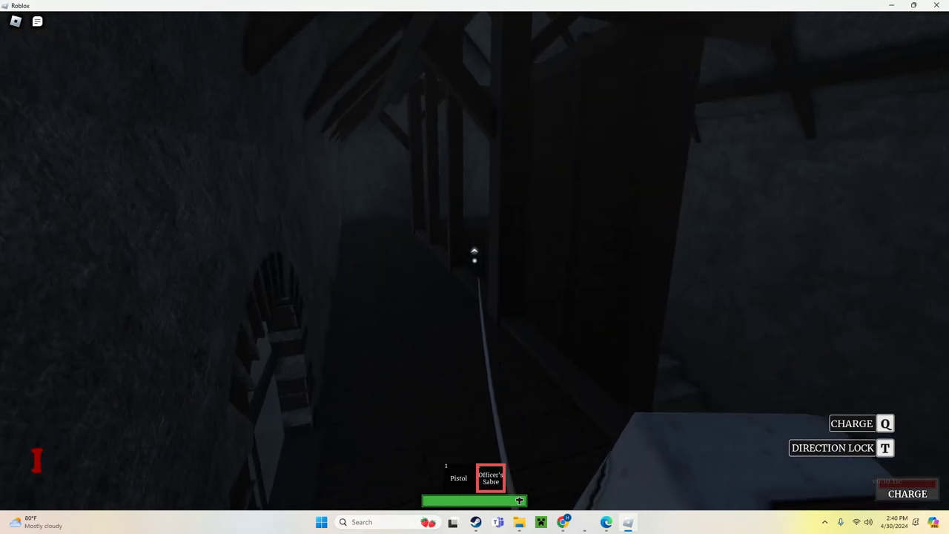
pyautogui.press('1')
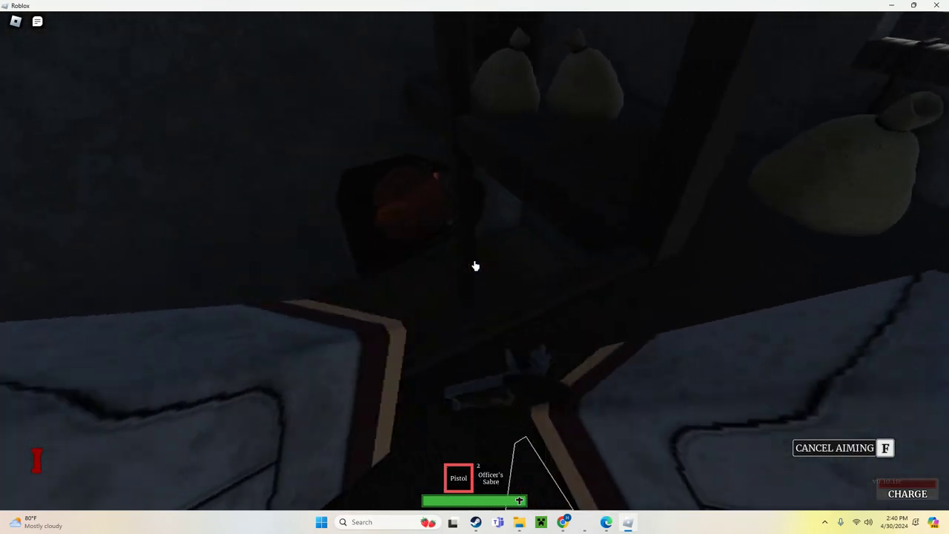
pyautogui.press('w')
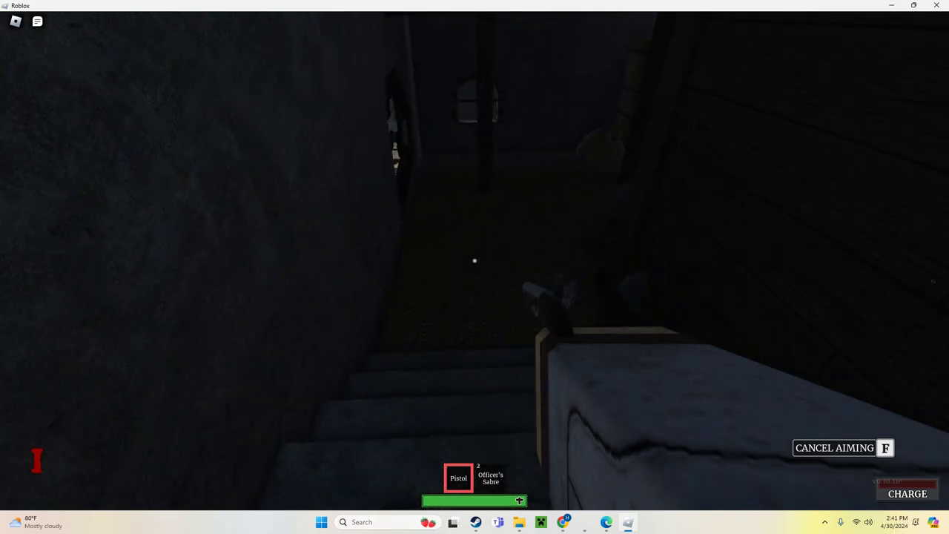
pyautogui.press('w')
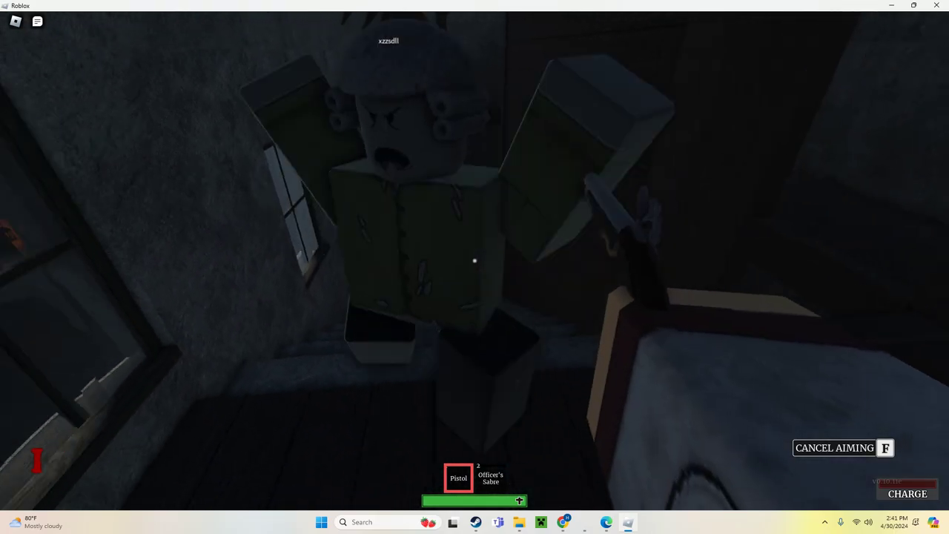
pyautogui.click(474, 260)
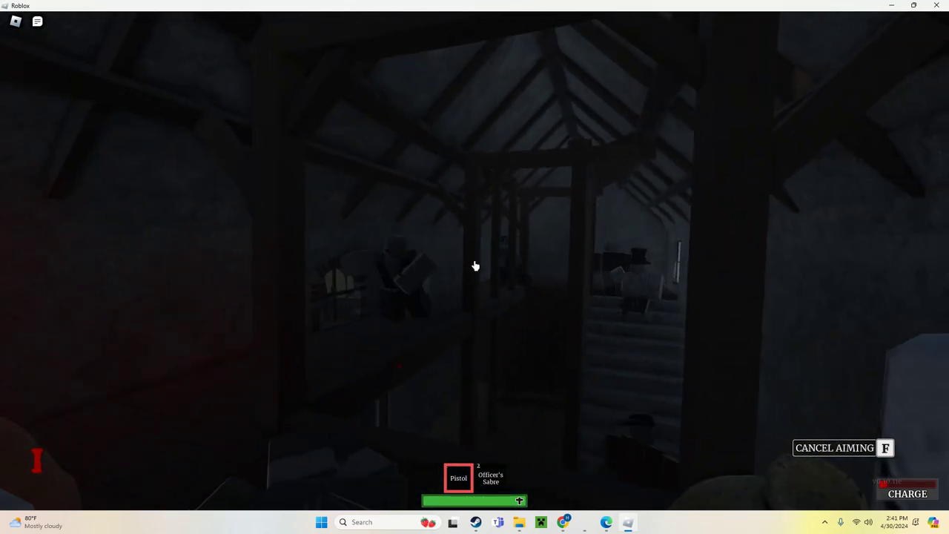
# Step: Push through the courtyard and alley, shooting and slashing enemies until they fall
pyautogui.press('w')
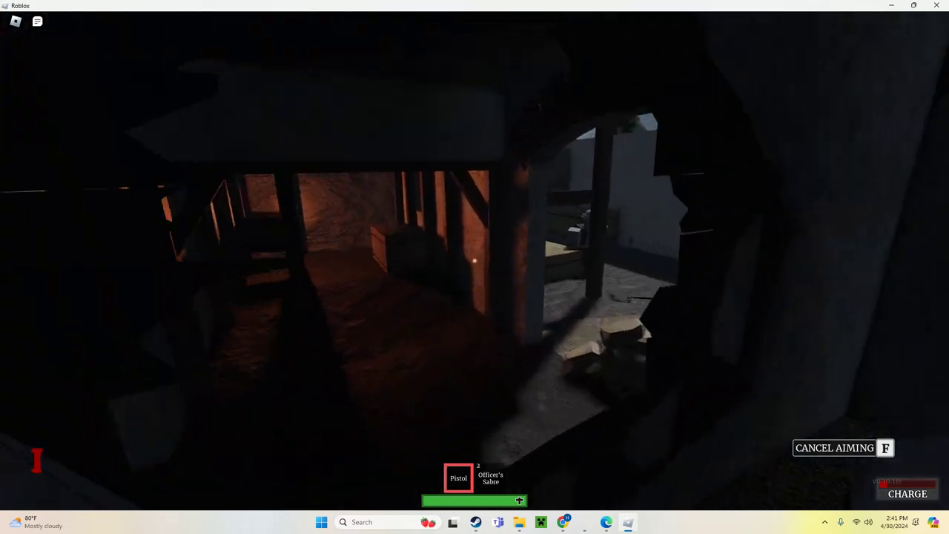
pyautogui.press('w')
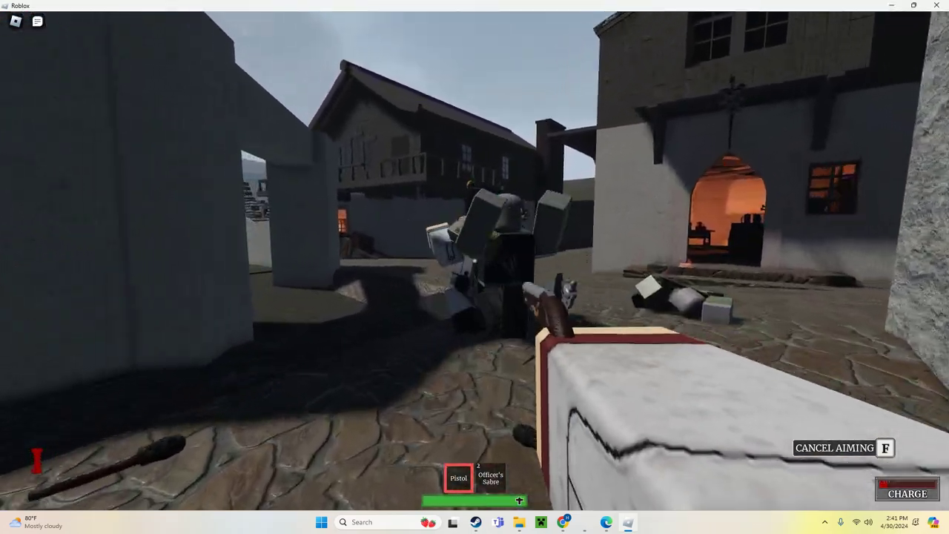
pyautogui.click(475, 267)
pyautogui.press('2')
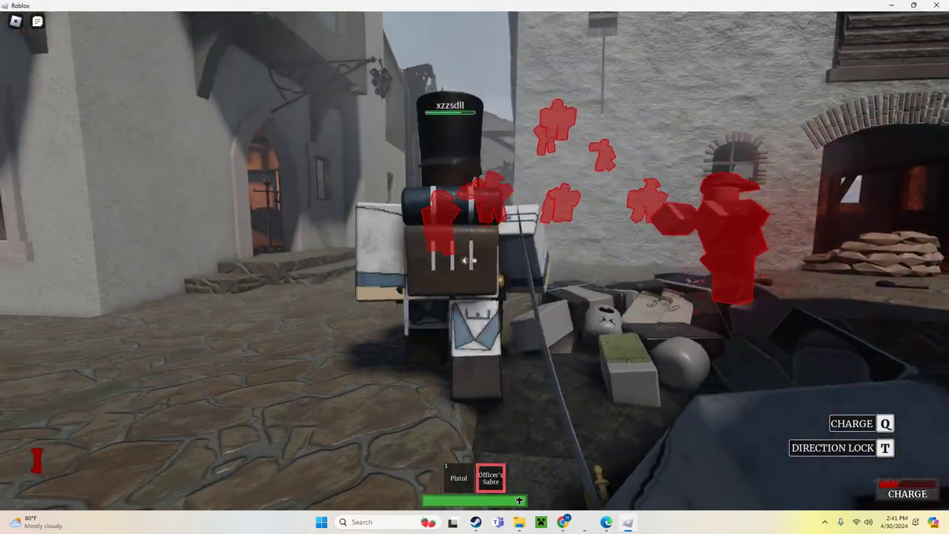
pyautogui.press('1')
pyautogui.press('s')
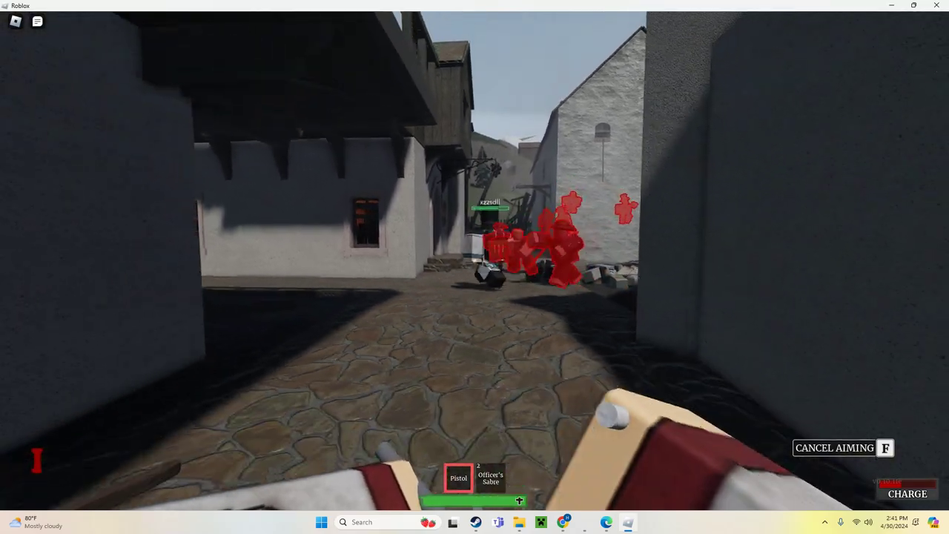
pyautogui.press('w')
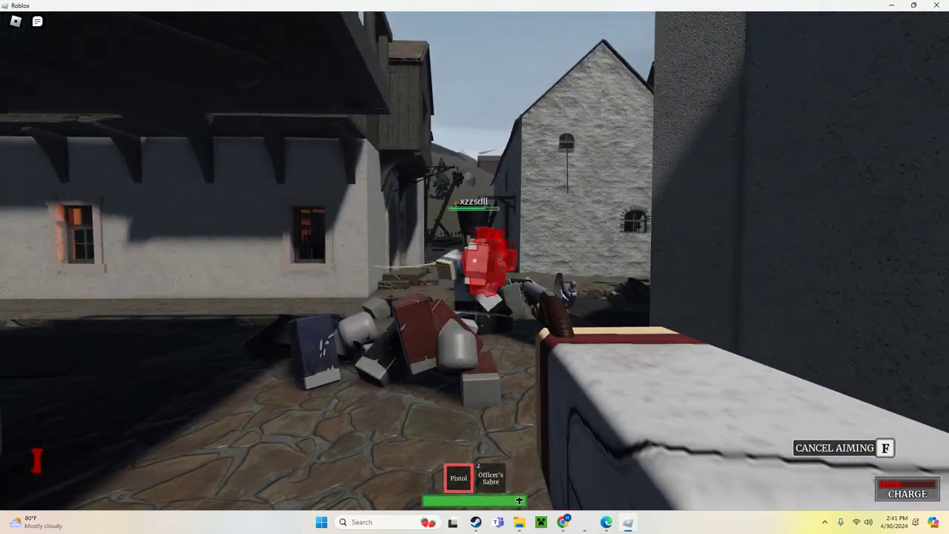
pyautogui.click(475, 267)
pyautogui.press('Escape')
pyautogui.press('Escape')
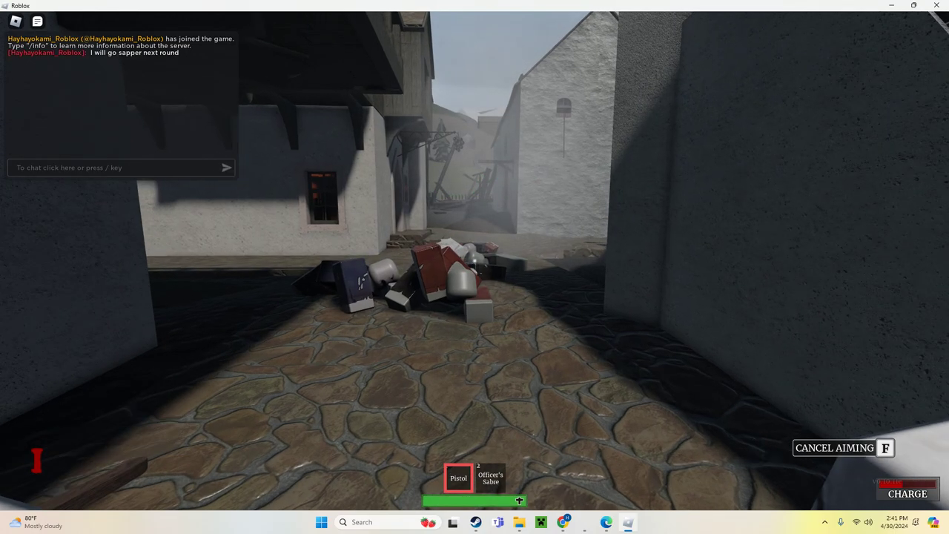
# Step: Open the Select a Regiment menu and advance to the Select a Class screen
pyautogui.press('m')
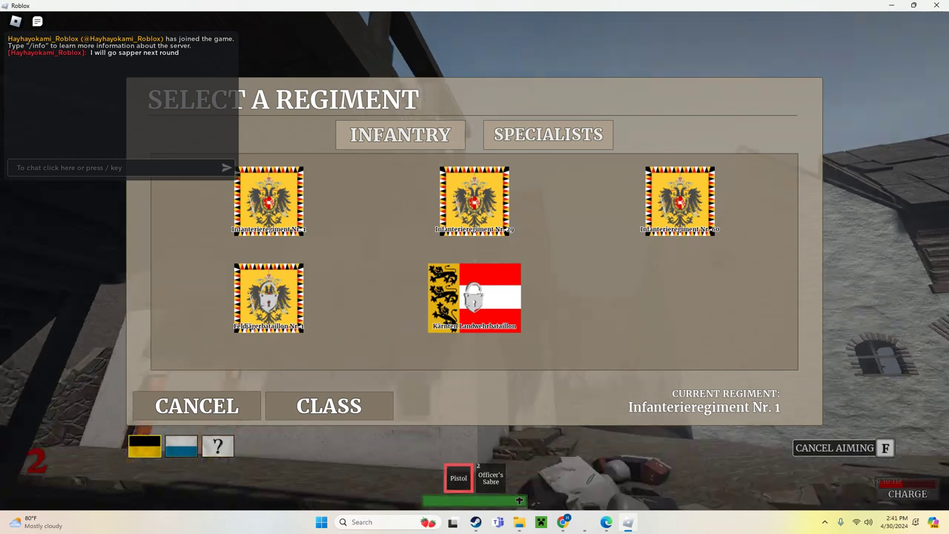
pyautogui.click(328, 406)
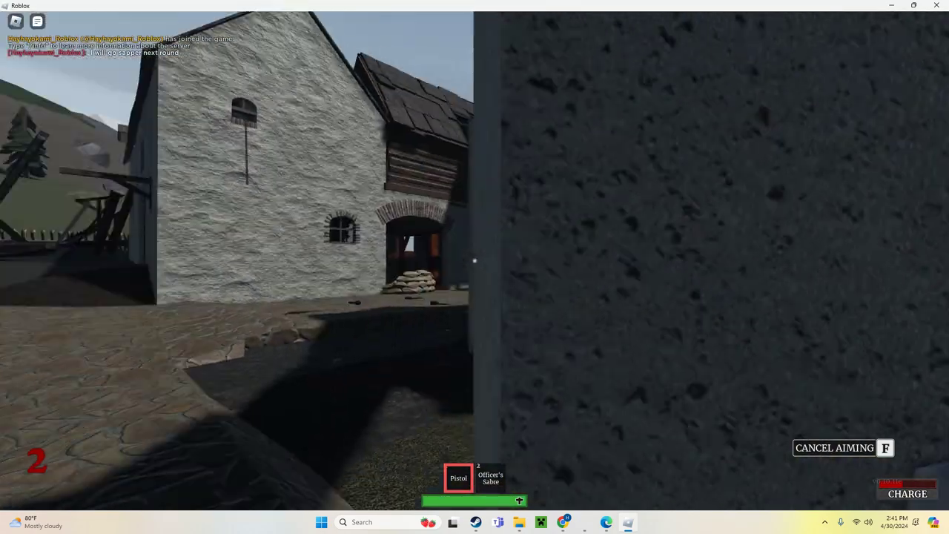
# Step: Walk through the sandbagged archway and down the alley past the broken fence into the dark building
pyautogui.press('w')
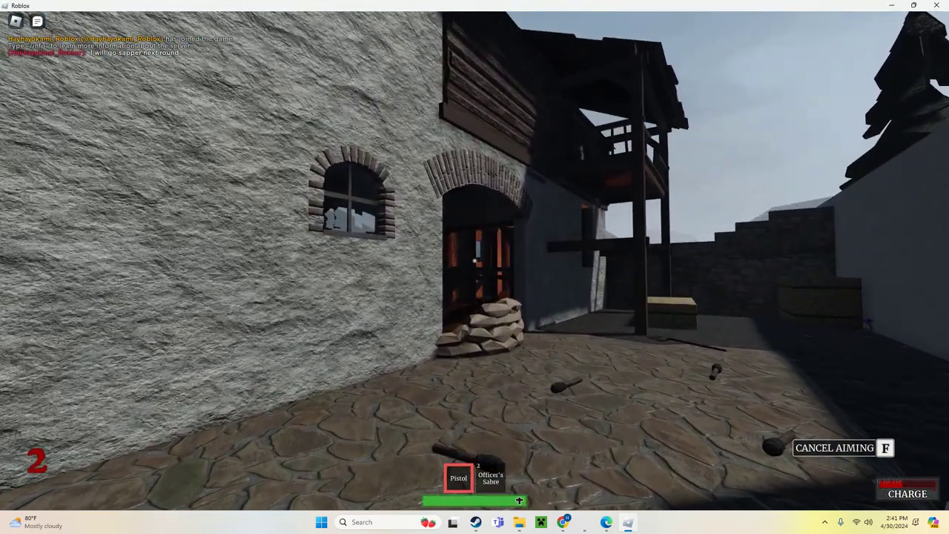
pyautogui.press('w')
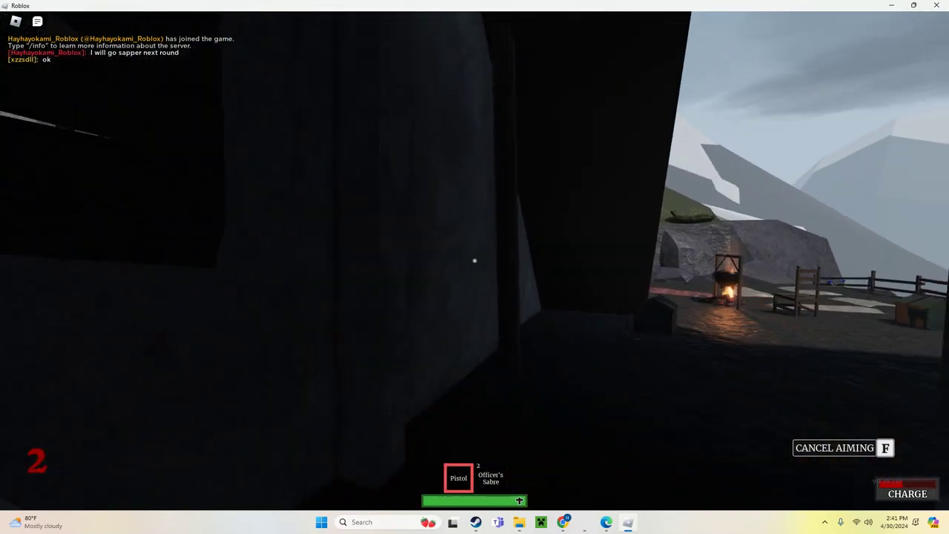
pyautogui.press('w')
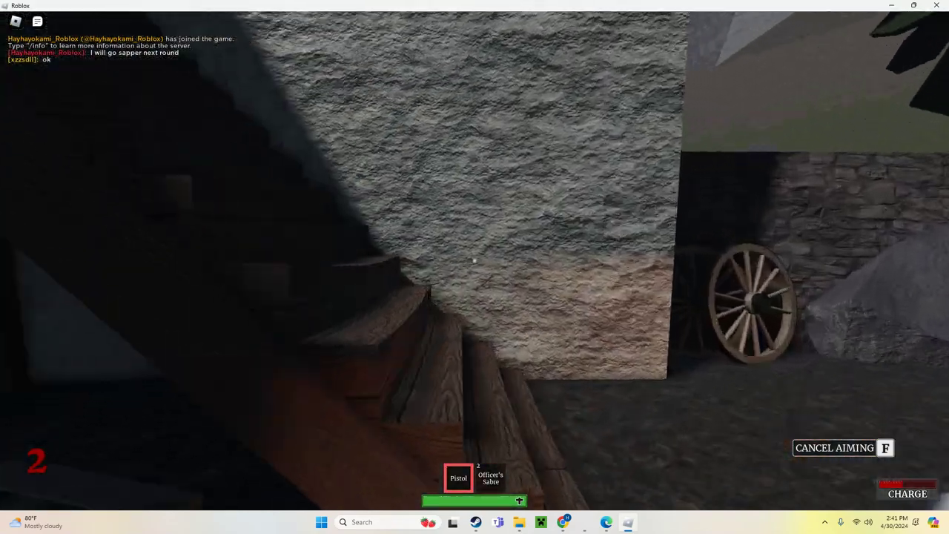
pyautogui.press('w')
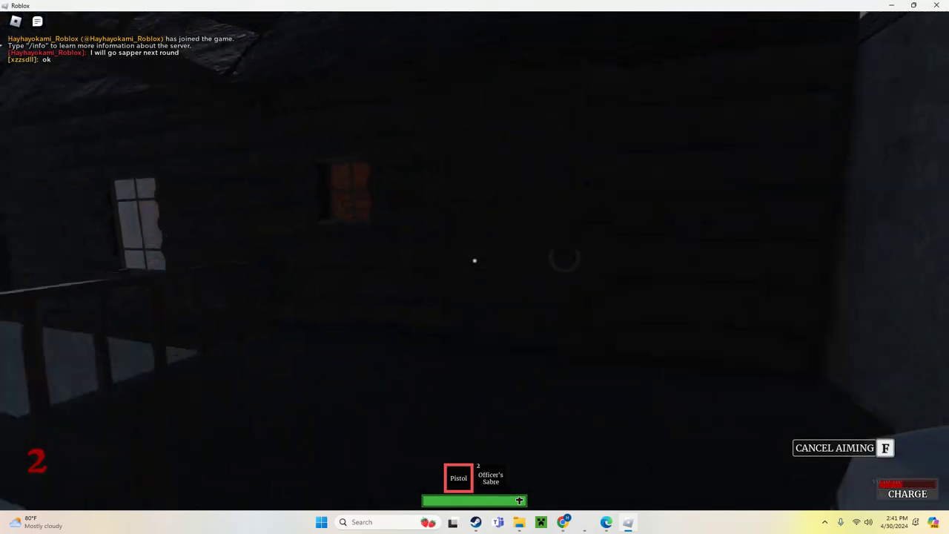
pyautogui.press('w')
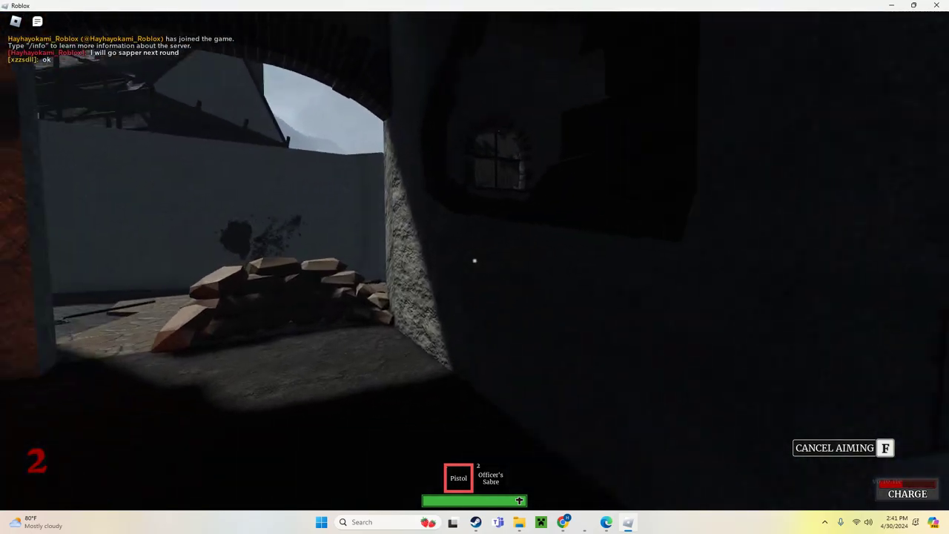
pyautogui.press('w')
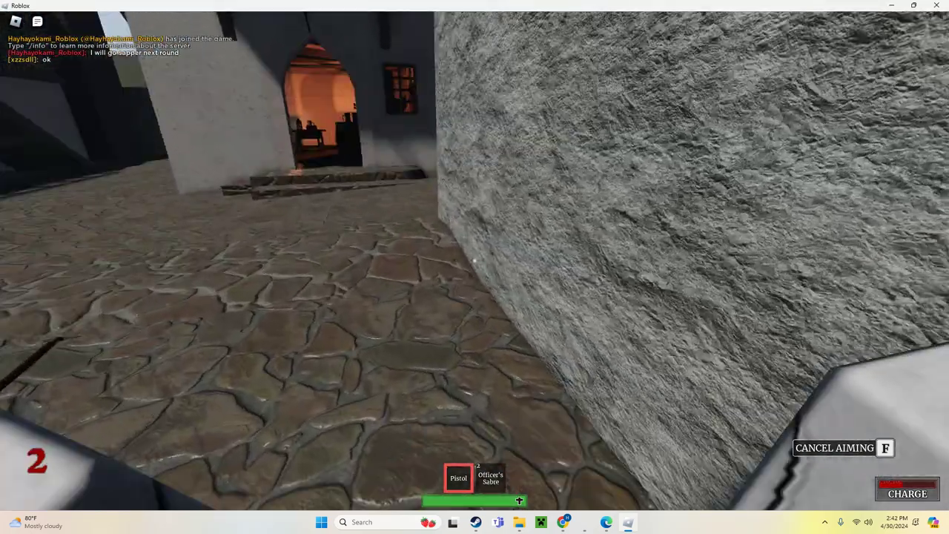
pyautogui.press('w')
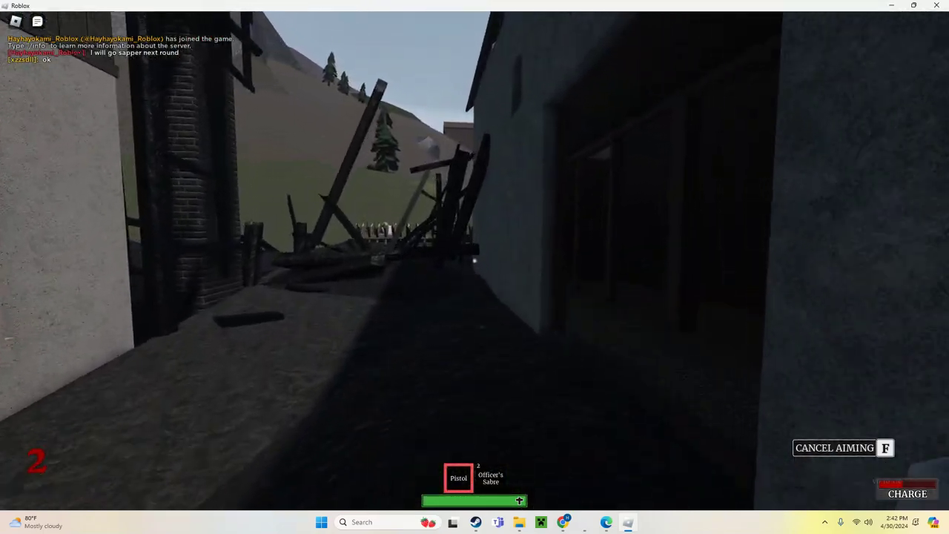
pyautogui.press('w')
pyautogui.press('w')
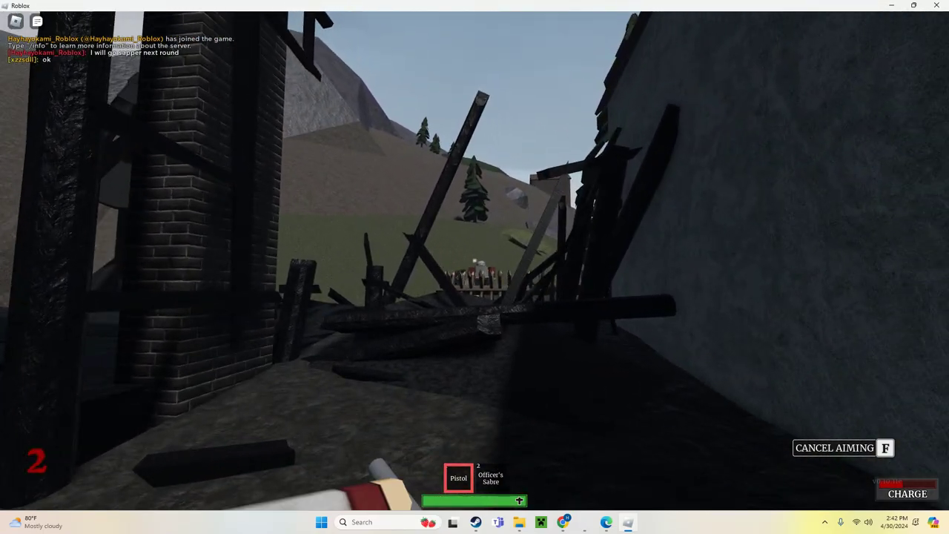
pyautogui.press('w')
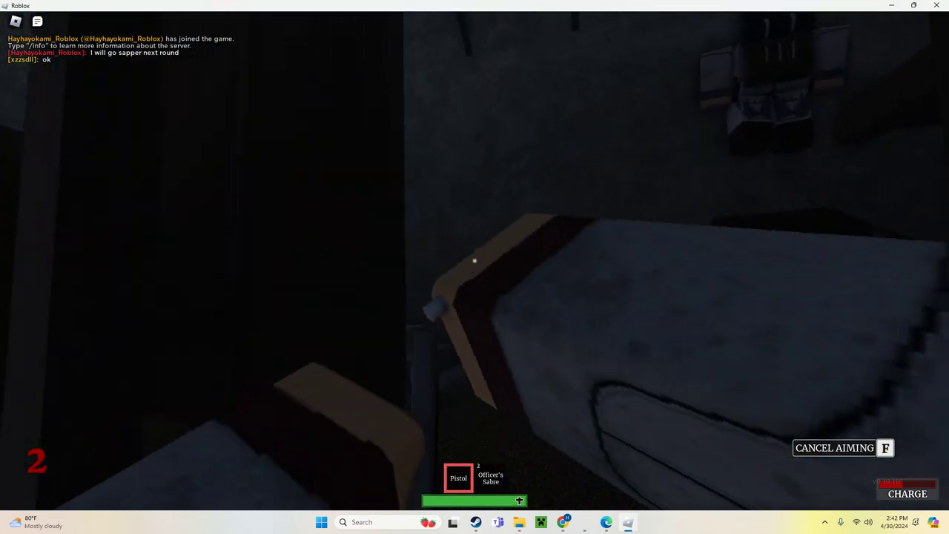
pyautogui.press('w')
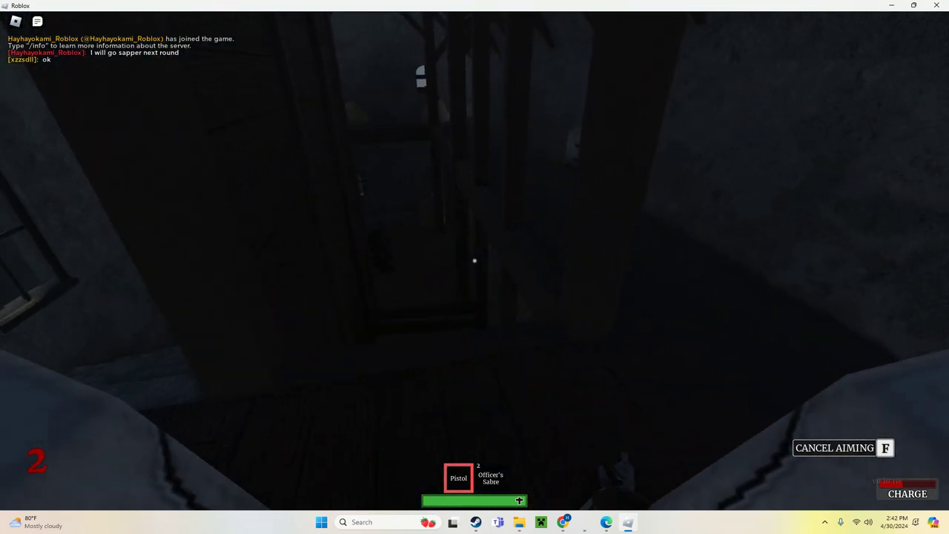
# Step: Fight the attic enemies with sabre and pistol, then confirm resetting the character
pyautogui.press('2')
pyautogui.click(474, 261)
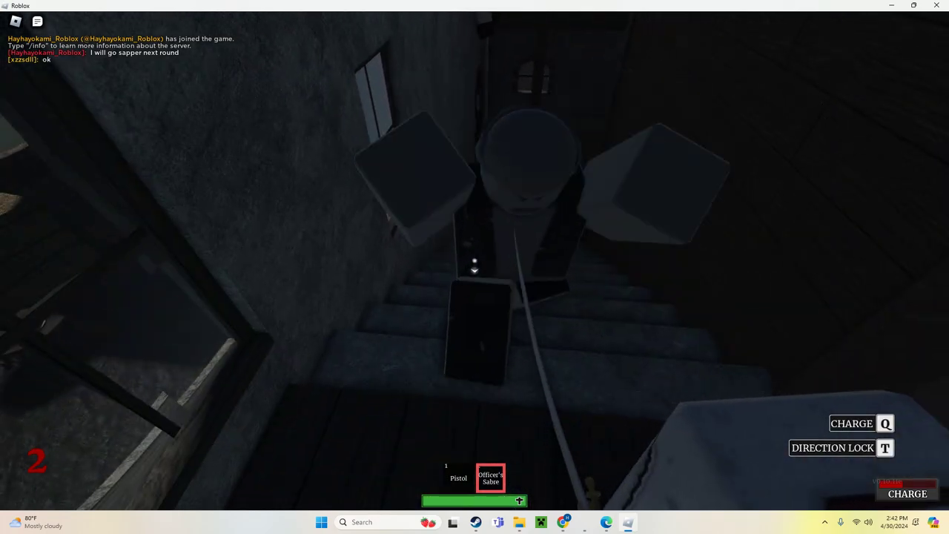
pyautogui.press('1')
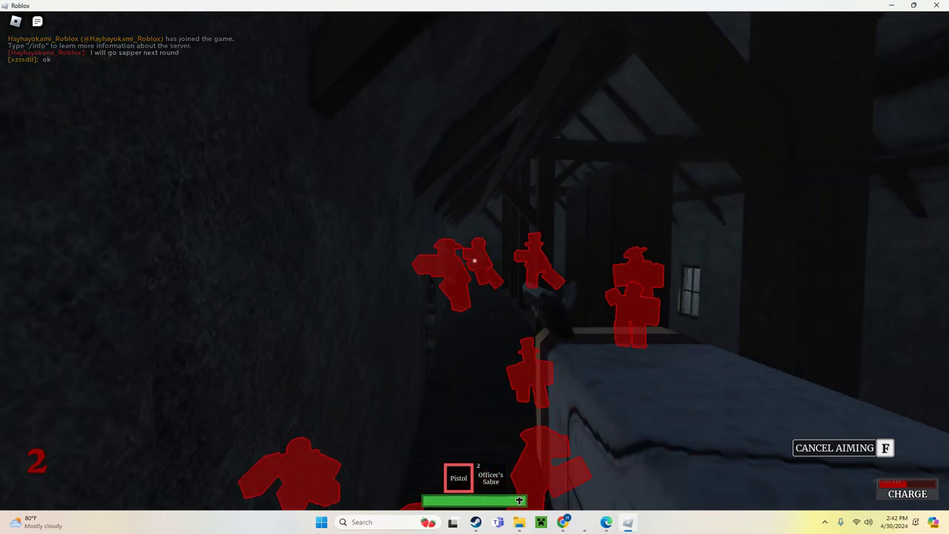
pyautogui.click(474, 260)
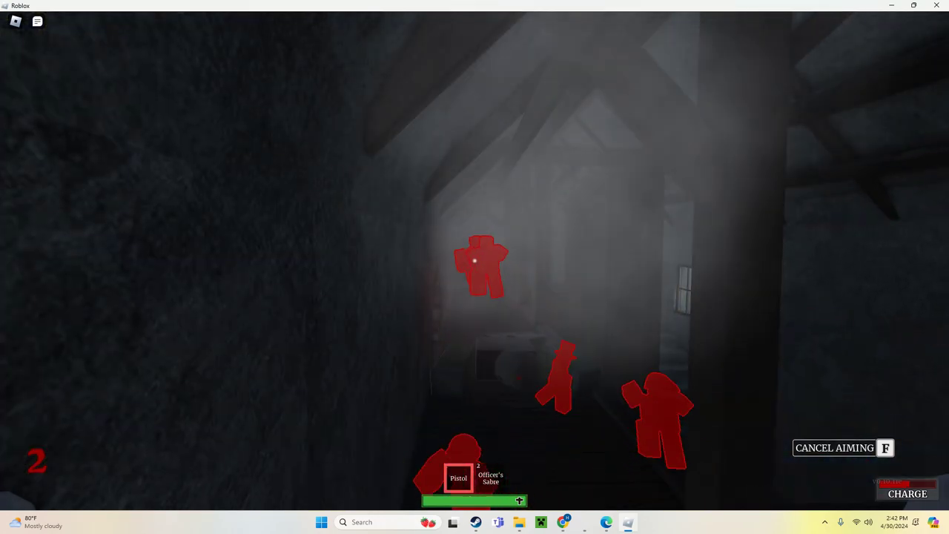
pyautogui.press('2')
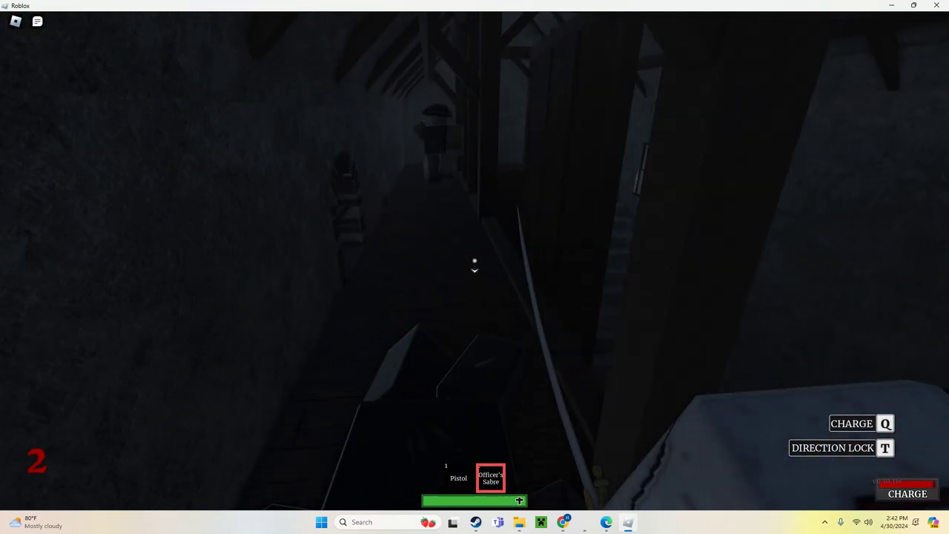
pyautogui.click(438, 236)
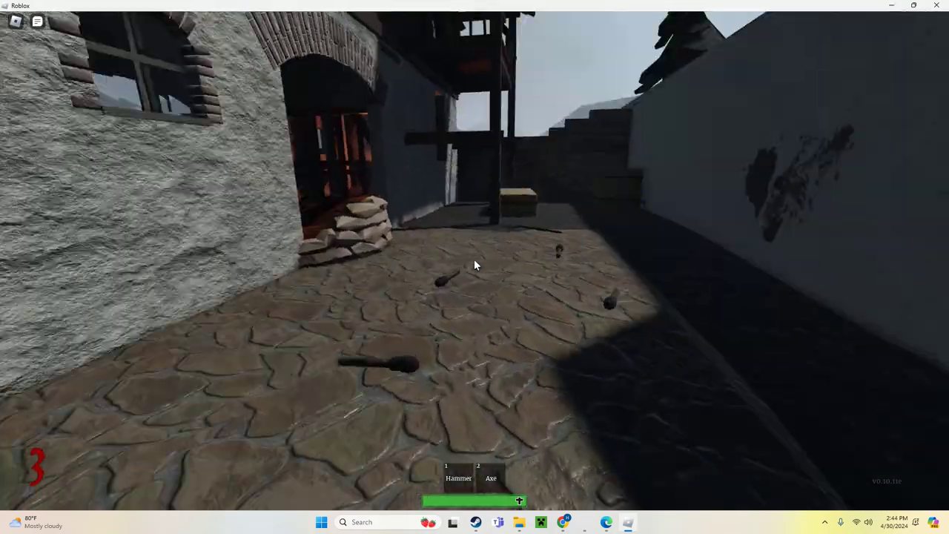
# Step: Equip the hammer and build a log barricade in the alley
pyautogui.press('1')
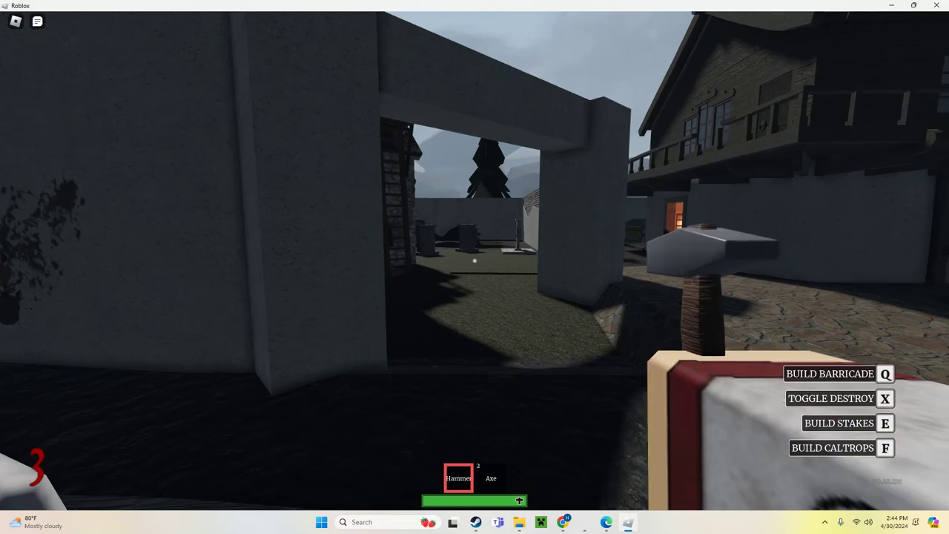
pyautogui.press('/')
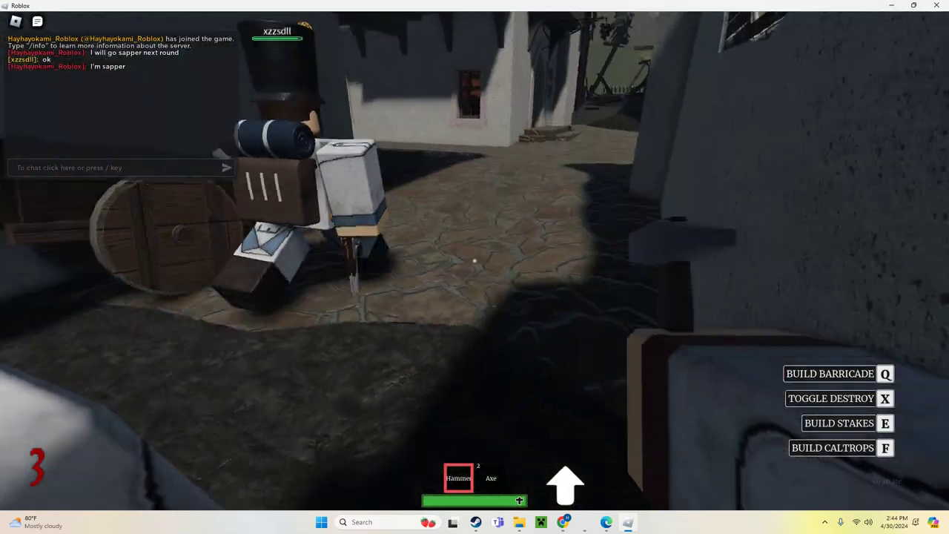
pyautogui.press('q')
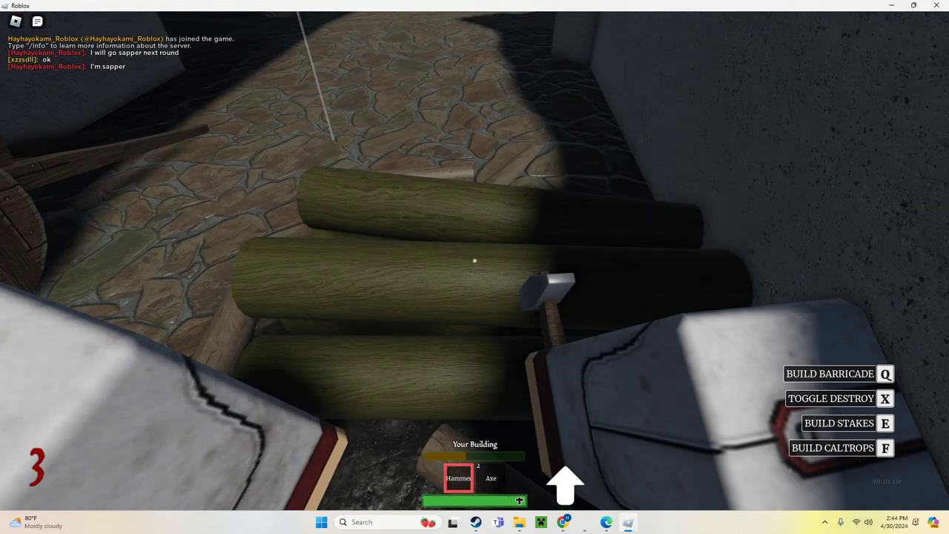
pyautogui.click(475, 261)
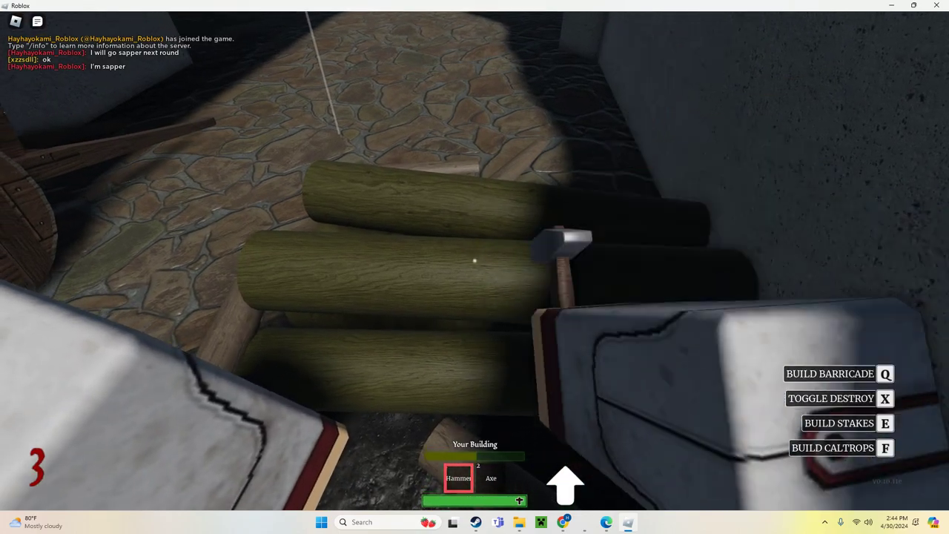
pyautogui.click(474, 261)
pyautogui.click(475, 260)
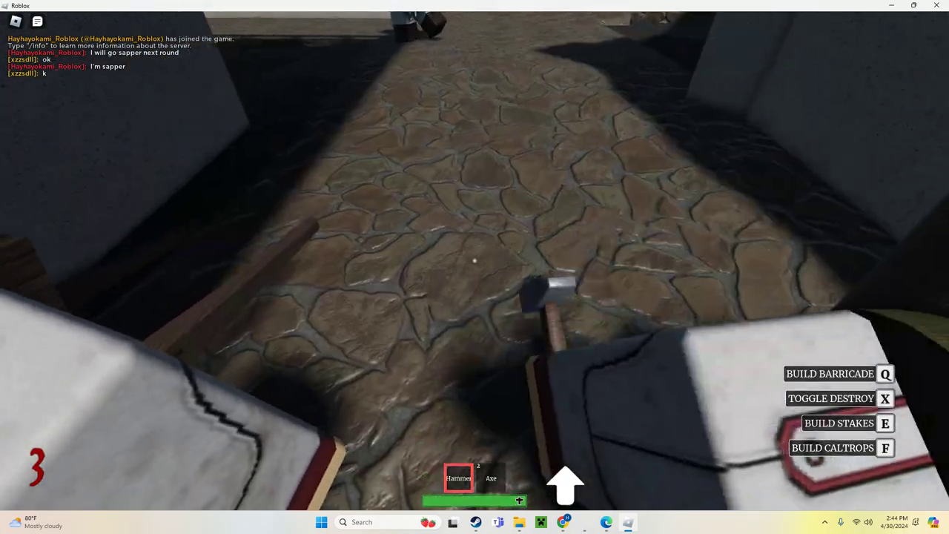
# Step: Place a second log barricade, hammer stakes onto it, then demolish the stakes
pyautogui.press('q')
pyautogui.click(475, 260)
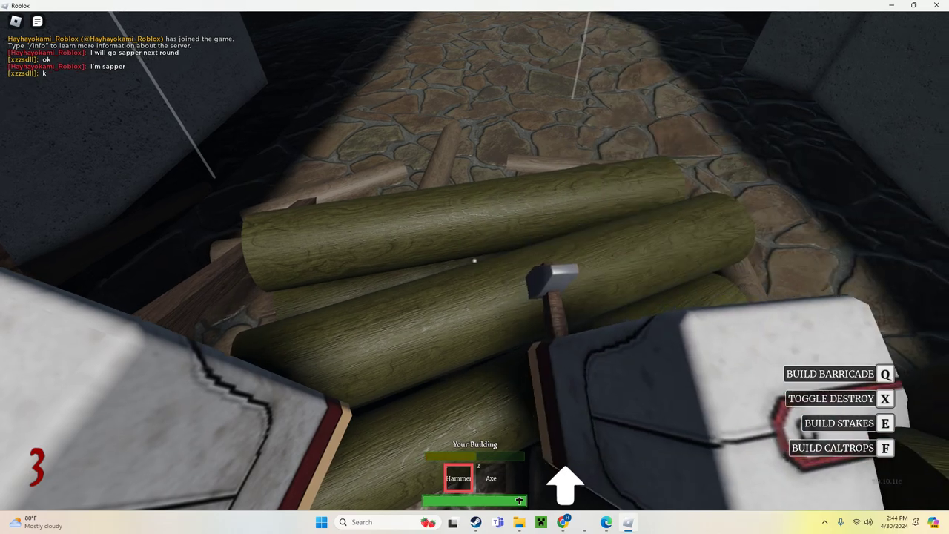
pyautogui.click(475, 260)
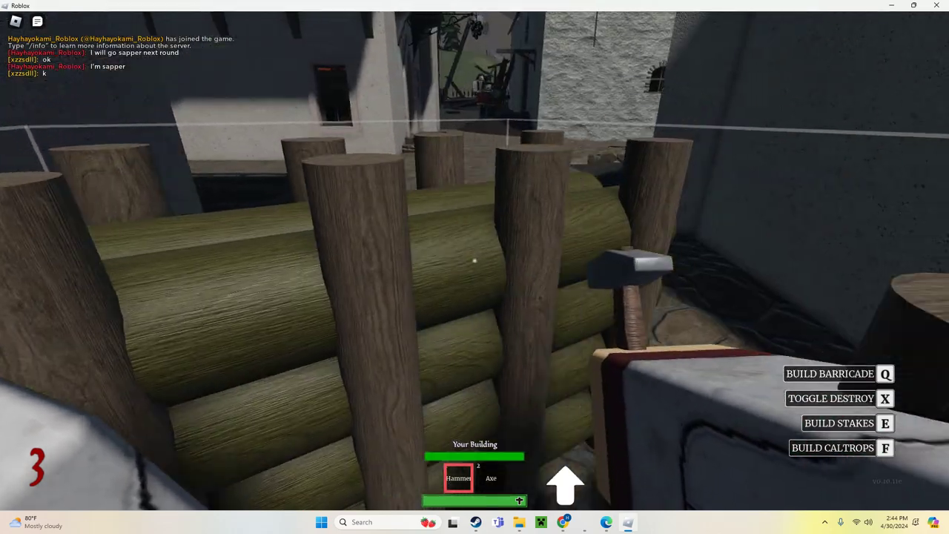
pyautogui.press('x')
pyautogui.click(474, 260)
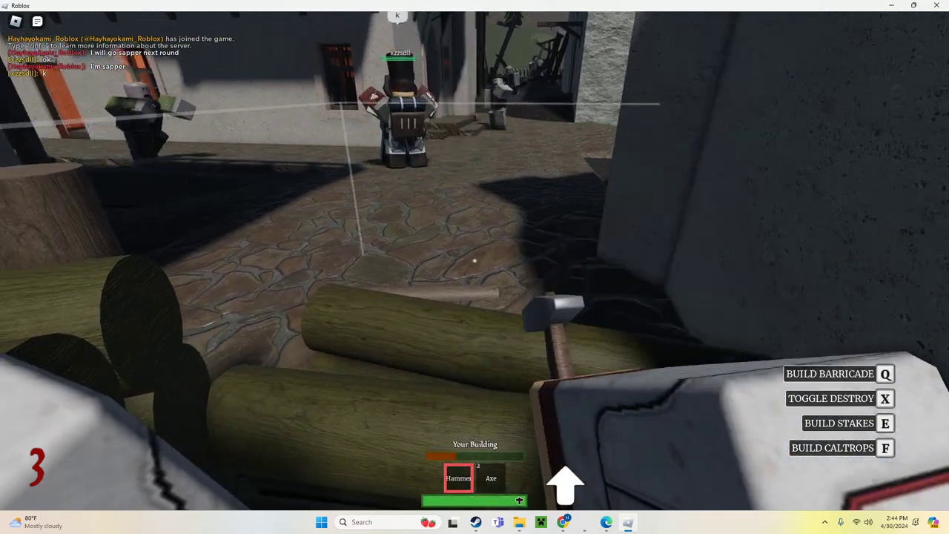
# Step: Equip the Axe and swing at approaching zombies until the character falls
pyautogui.press('2')
pyautogui.scroll(-5, 474, 258)
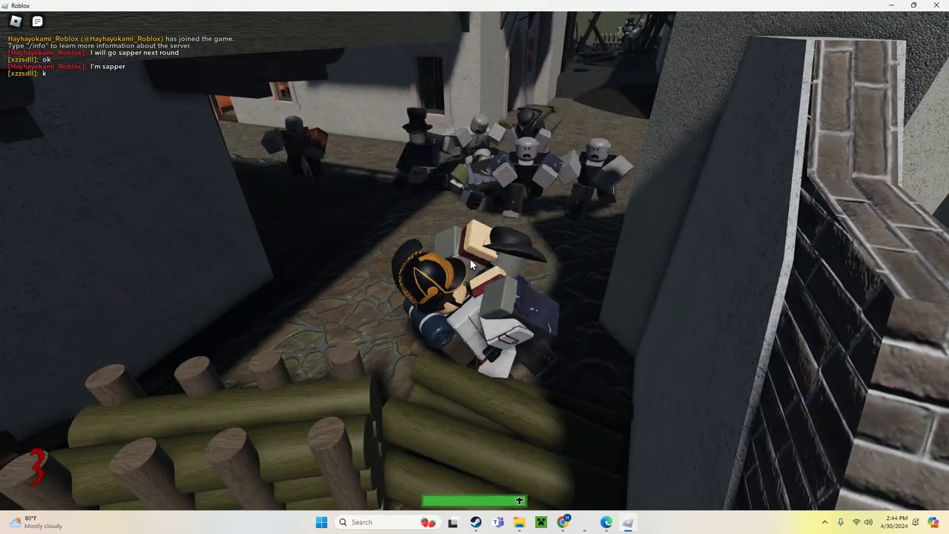
pyautogui.scroll(5, 472, 265)
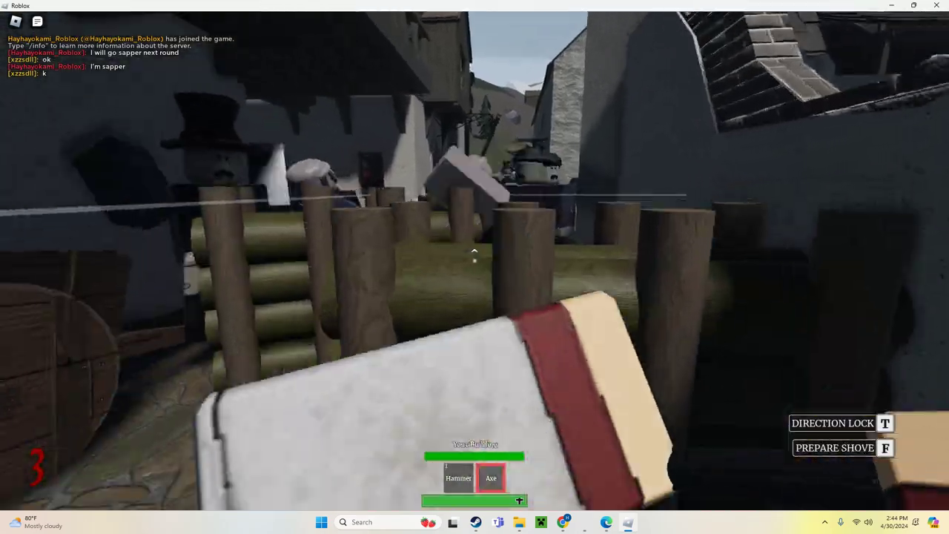
pyautogui.click(474, 254)
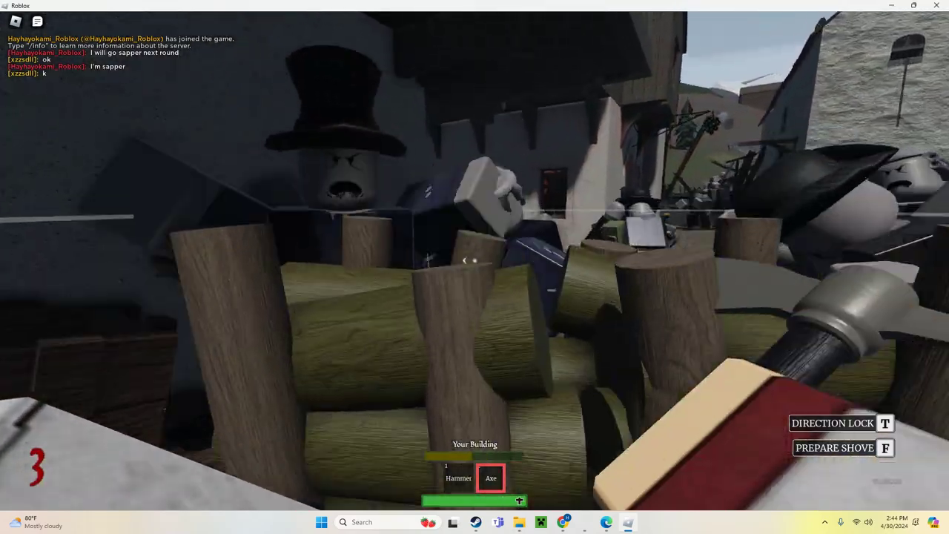
pyautogui.click(474, 254)
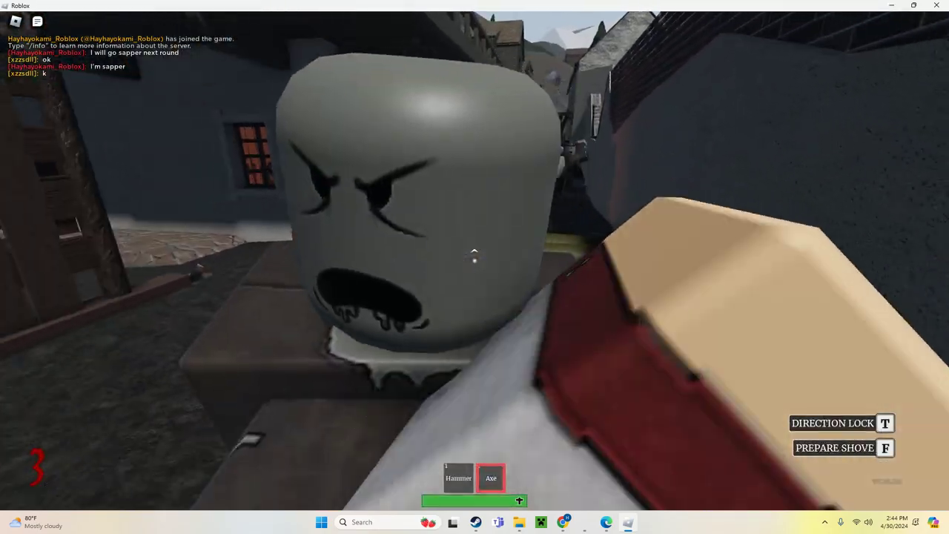
pyautogui.click(474, 254)
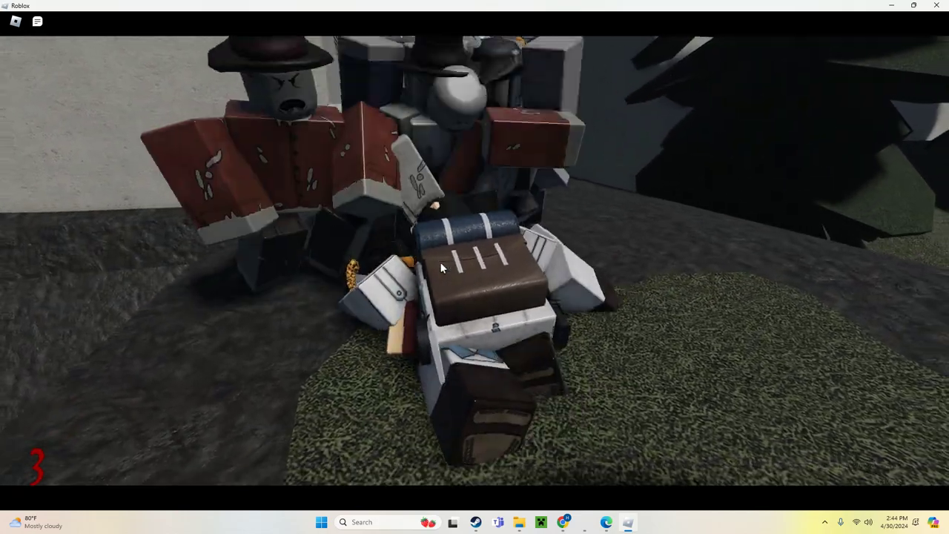
# Step: Send "Let's try that again" in chat and wait out the respawn countdown
pyautogui.press('/')
pyautogui.write("Let's try that again")
pyautogui.press('Return')
pyautogui.press('Escape')
pyautogui.press('Escape')
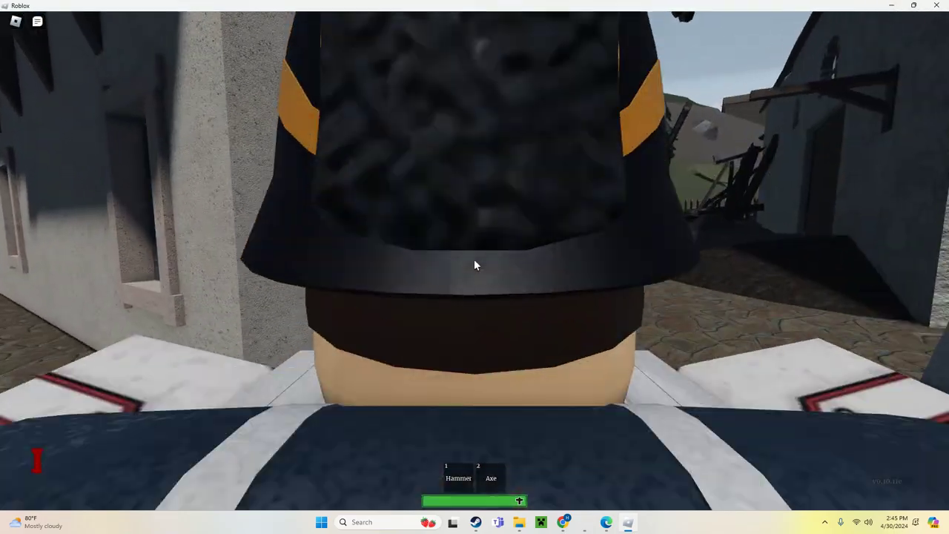
# Step: With the Hammer, place two log barricades across the village street gap
pyautogui.press('1')
pyautogui.press('q')
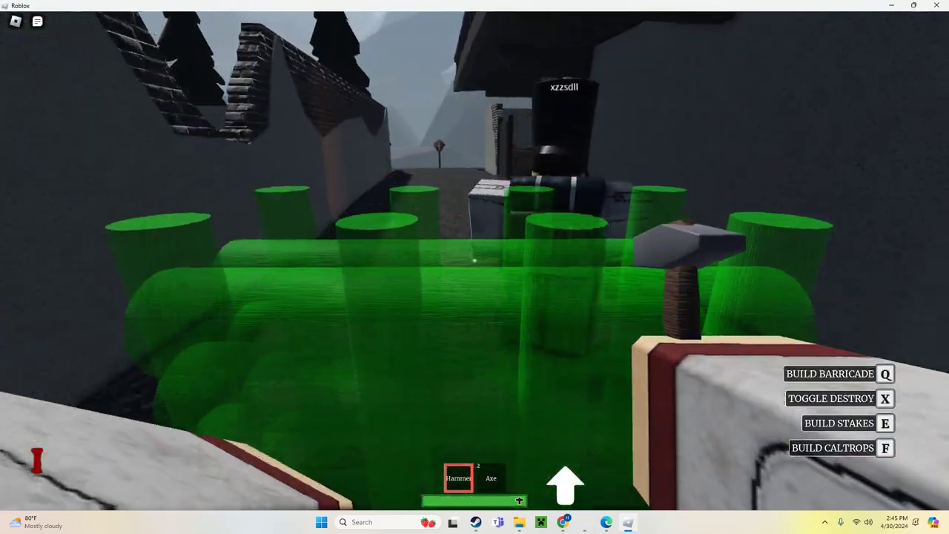
pyautogui.press('q')
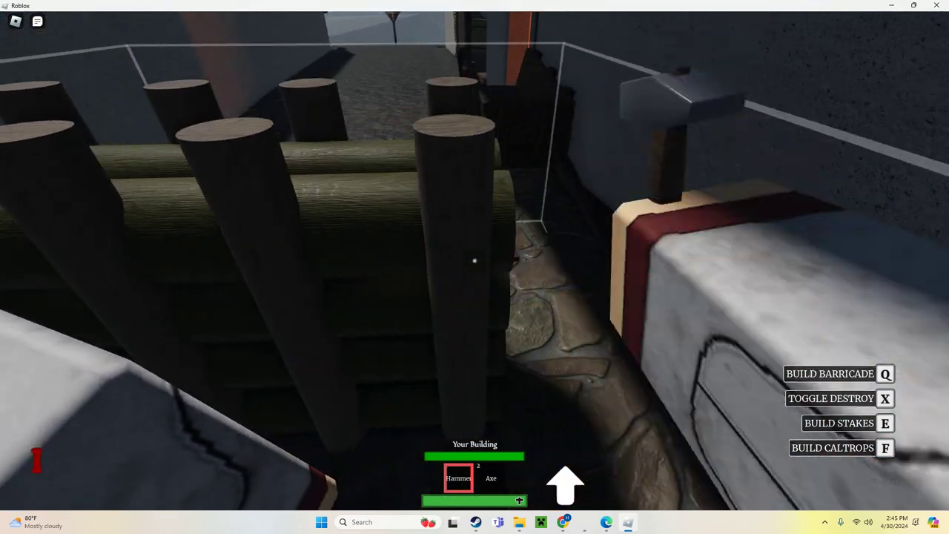
pyautogui.press('q')
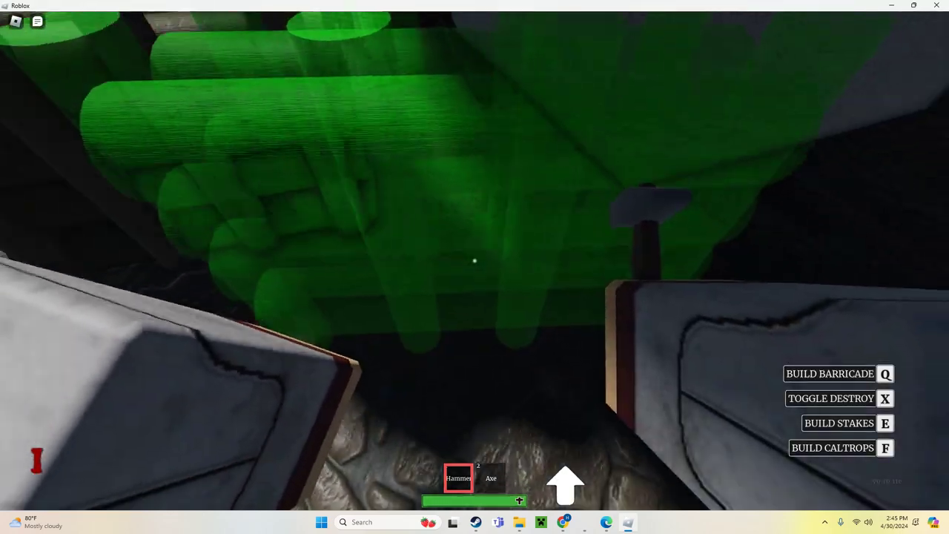
pyautogui.click(475, 260)
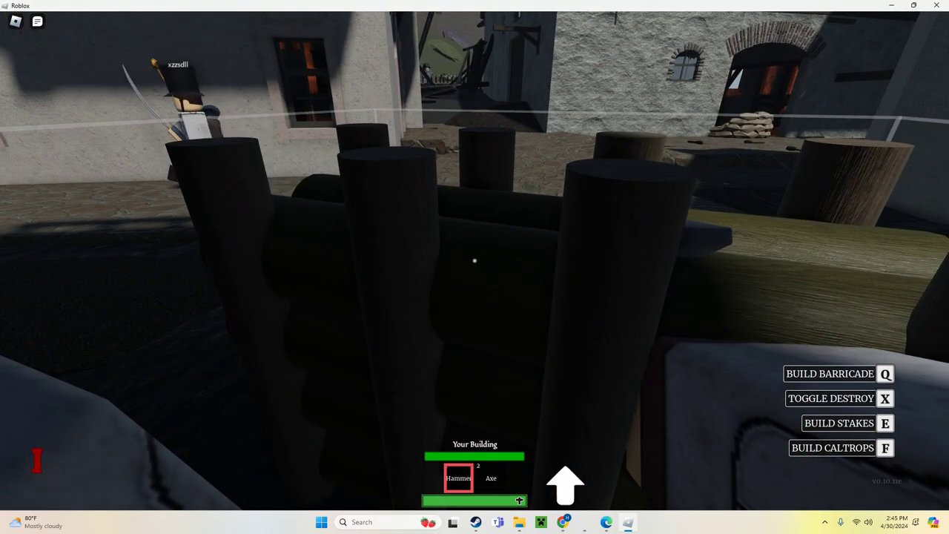
pyautogui.press('q')
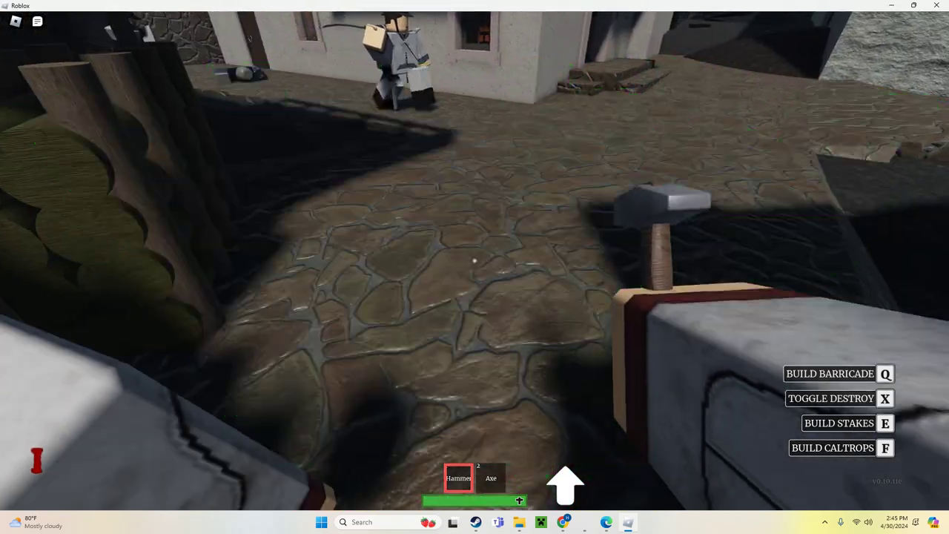
pyautogui.click(475, 260)
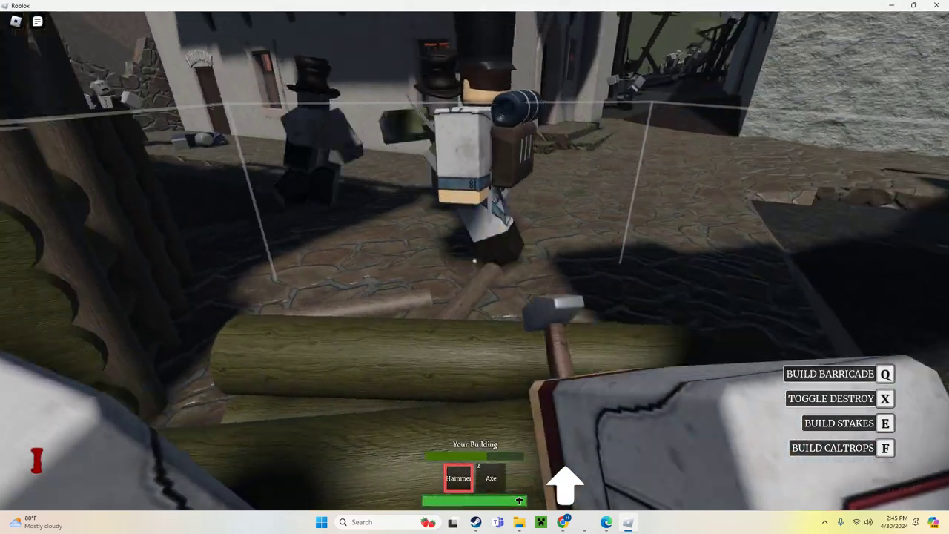
# Step: Swap between Hammer and Axe, swinging the Axe at an approaching enemy
pyautogui.press('2')
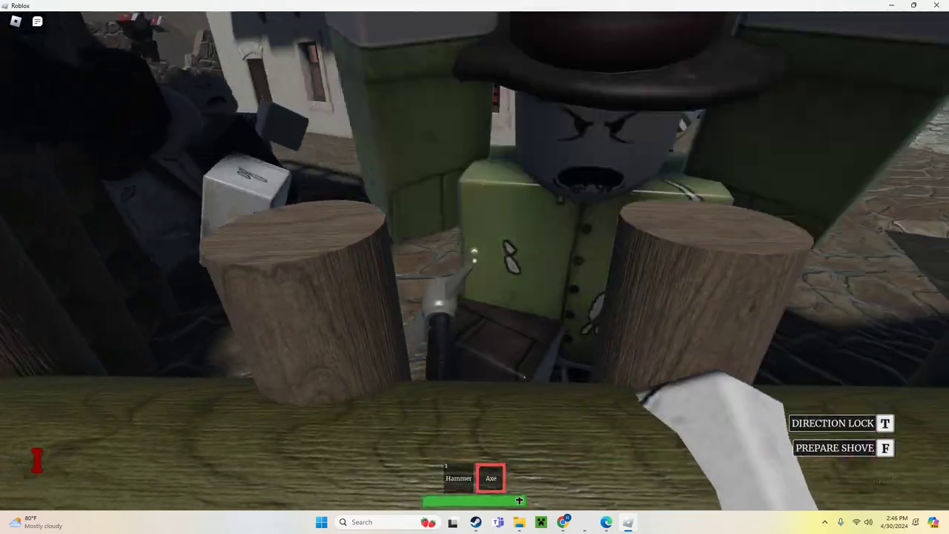
pyautogui.press('1')
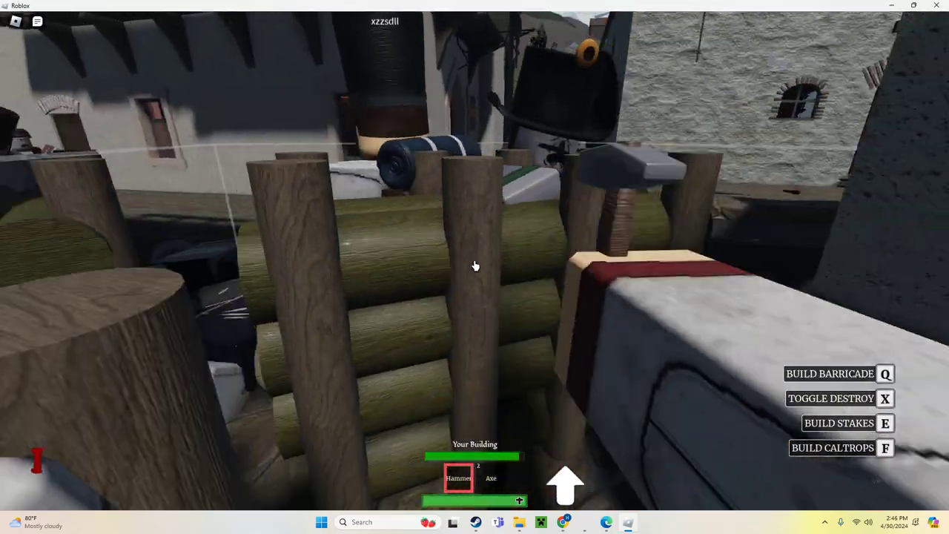
pyautogui.press('2')
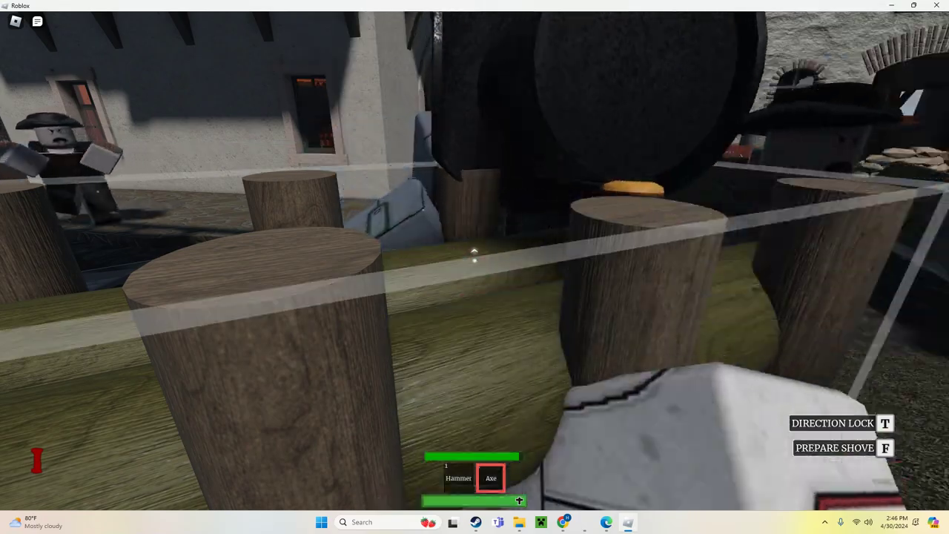
pyautogui.click(474, 256)
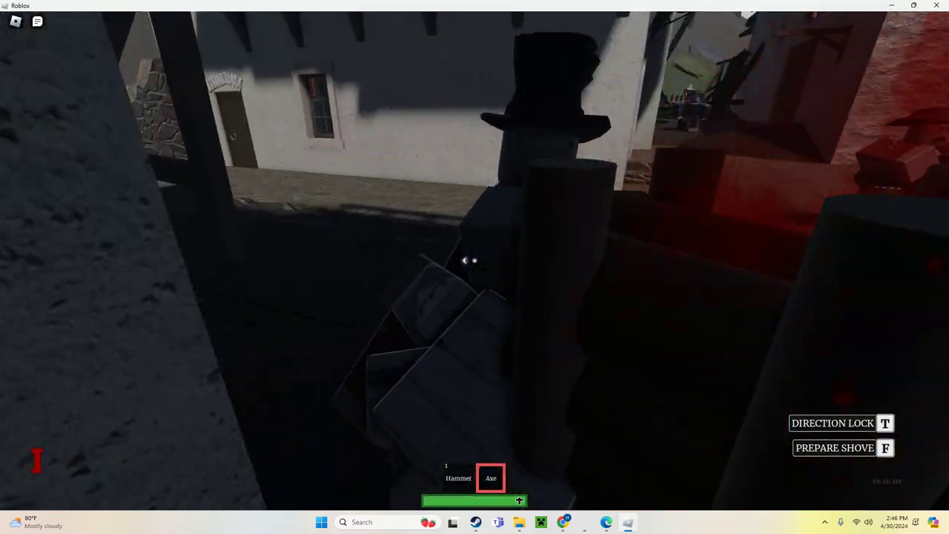
pyautogui.press('2')
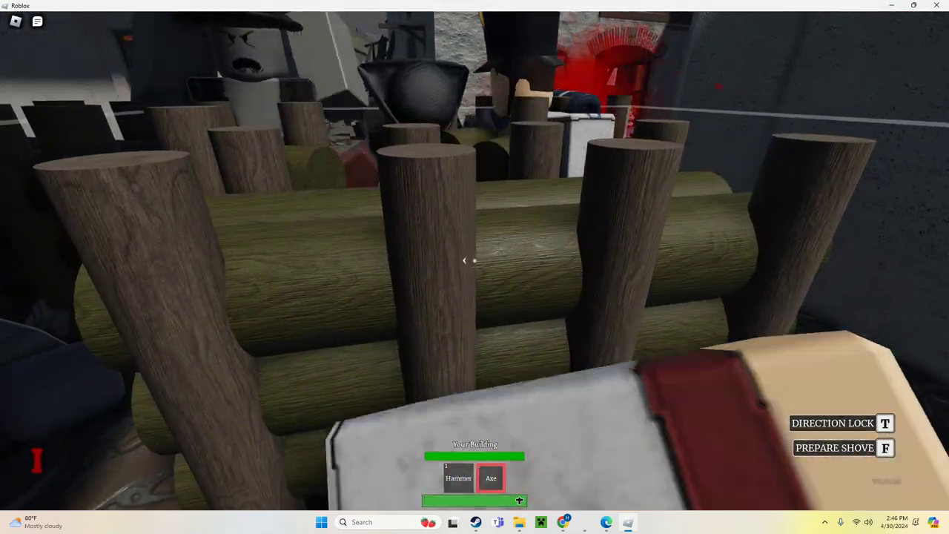
pyautogui.press('1')
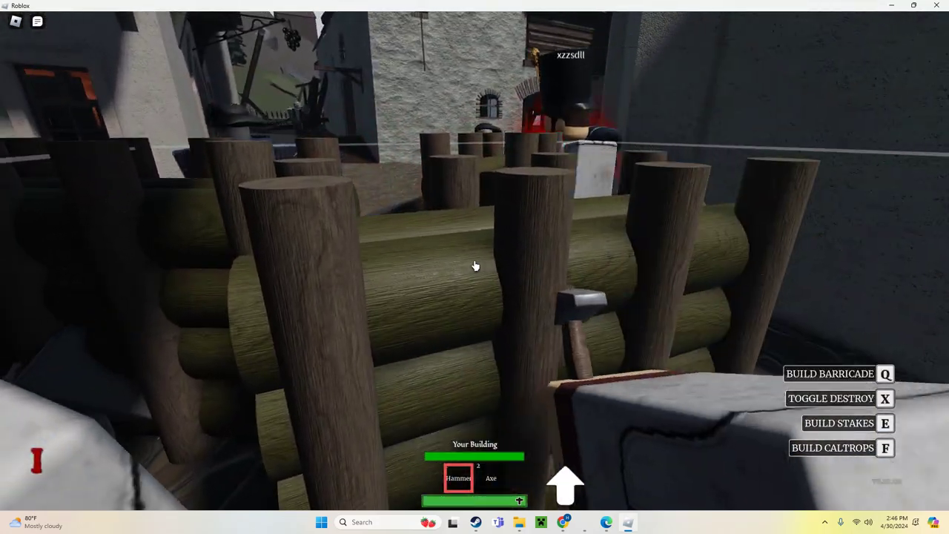
pyautogui.press('2')
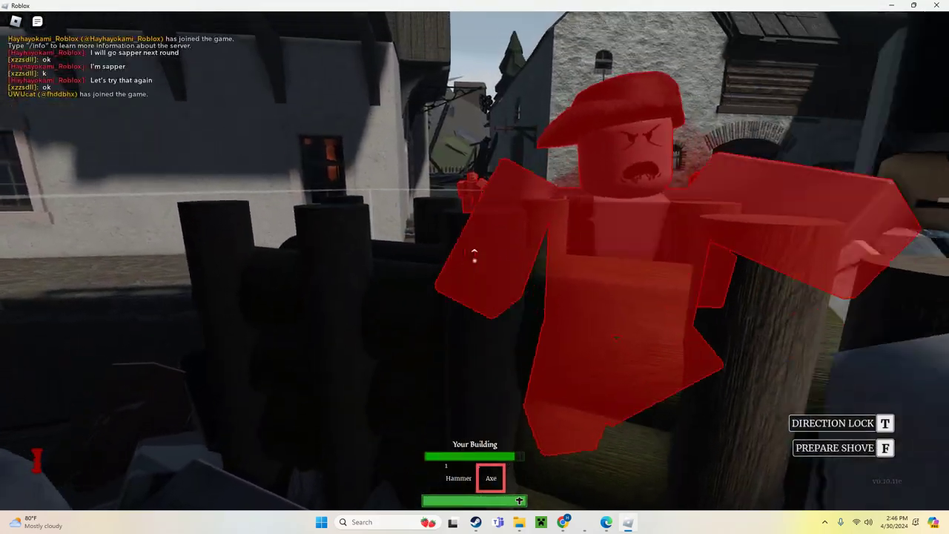
pyautogui.press('1')
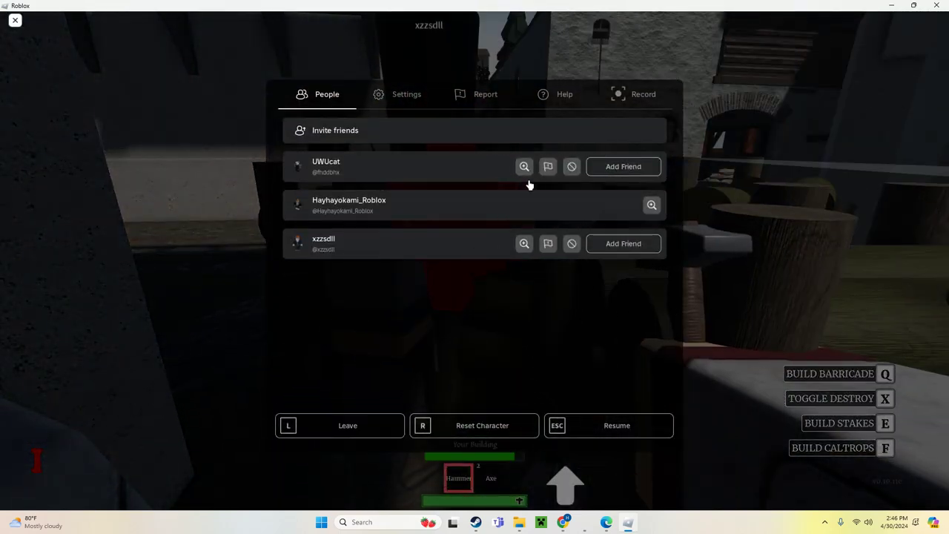
# Step: View the newly joined player's avatar in the People menu, then resume the game
pyautogui.click(522, 168)
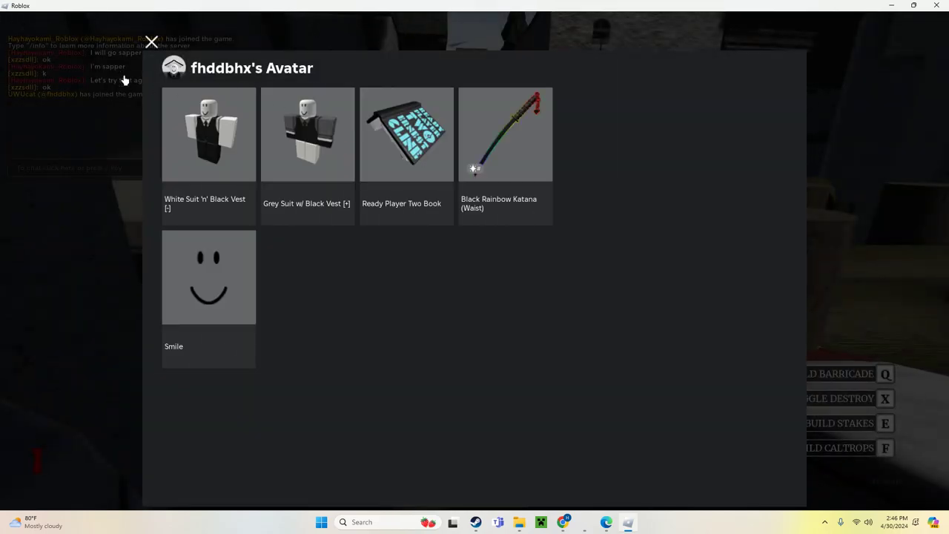
pyautogui.click(151, 43)
pyautogui.press('Escape')
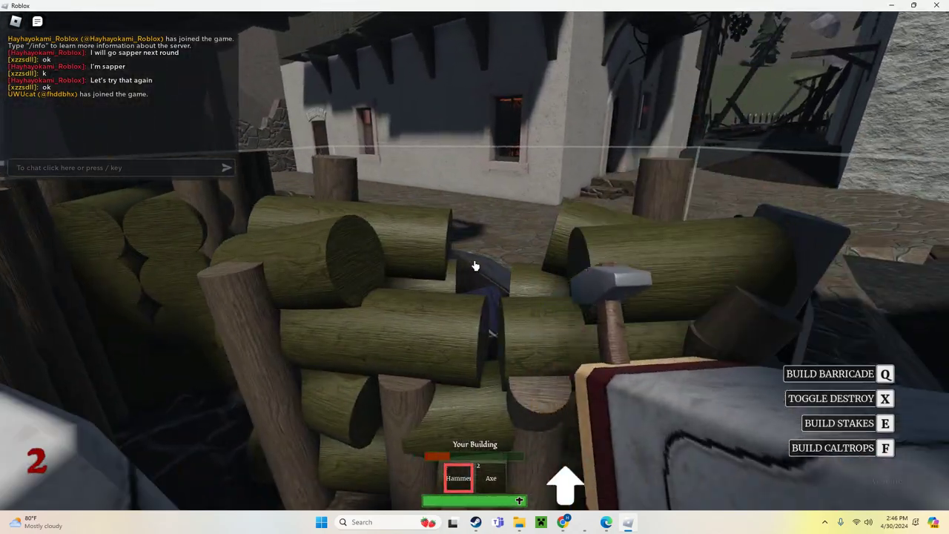
# Step: Hammer the log barricade's stakes until it is fully built
pyautogui.click(475, 266)
pyautogui.click(476, 265)
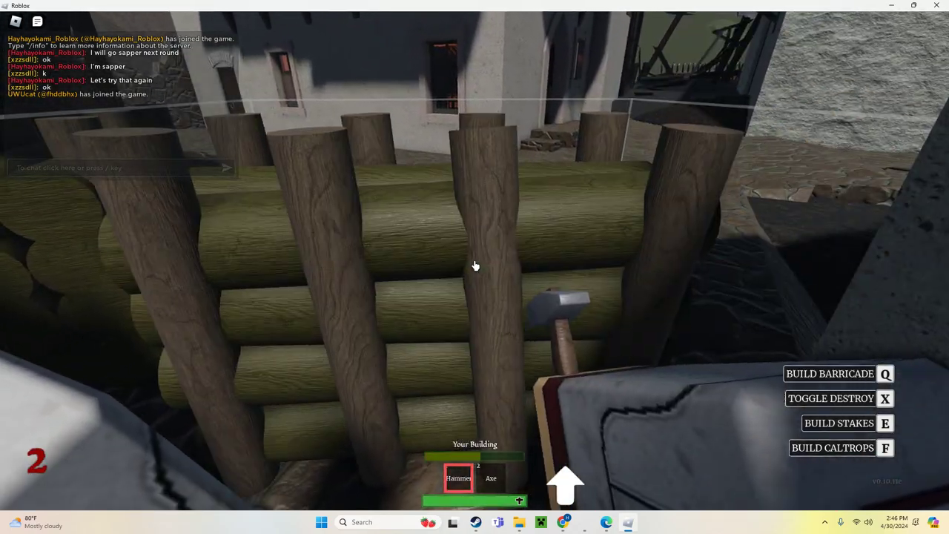
pyautogui.click(475, 266)
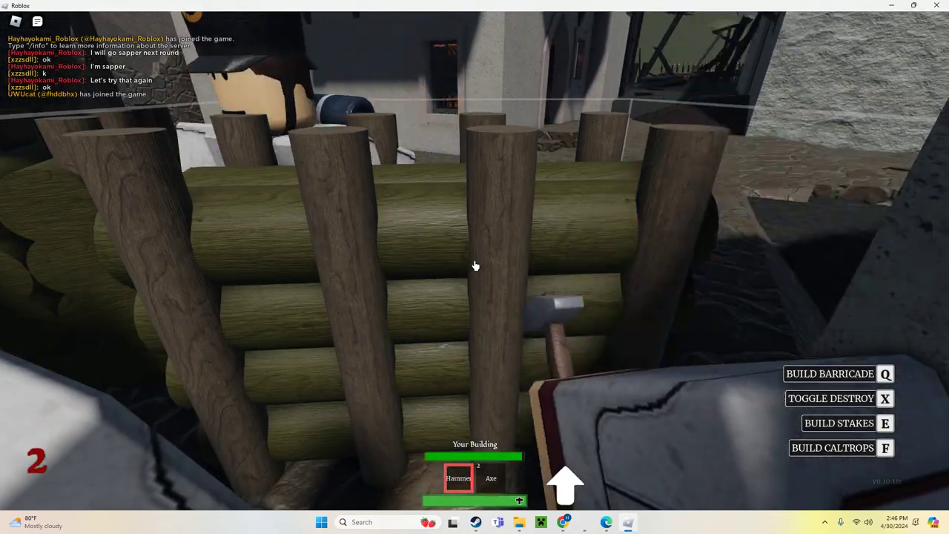
# Step: Place and build a set of stakes in the street, then re-equip the Hammer
pyautogui.press('e')
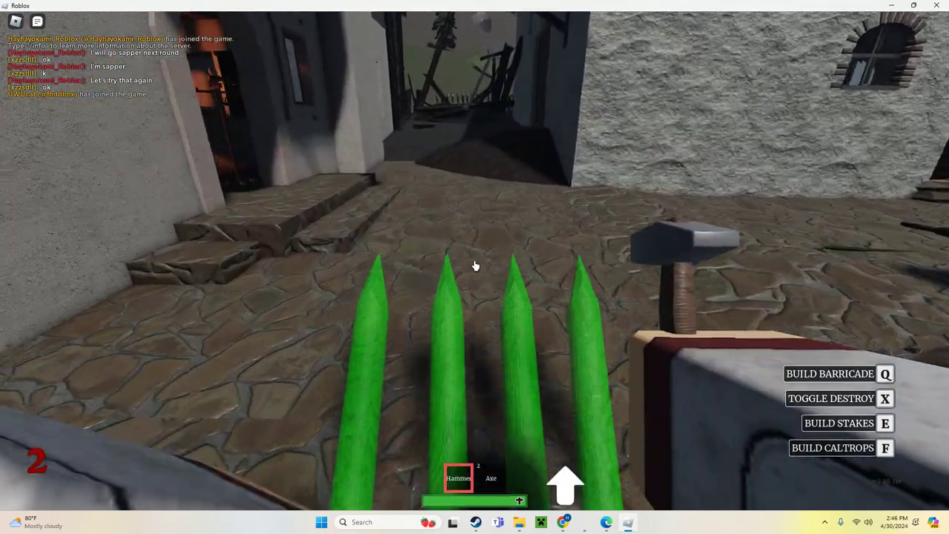
pyautogui.click(475, 265)
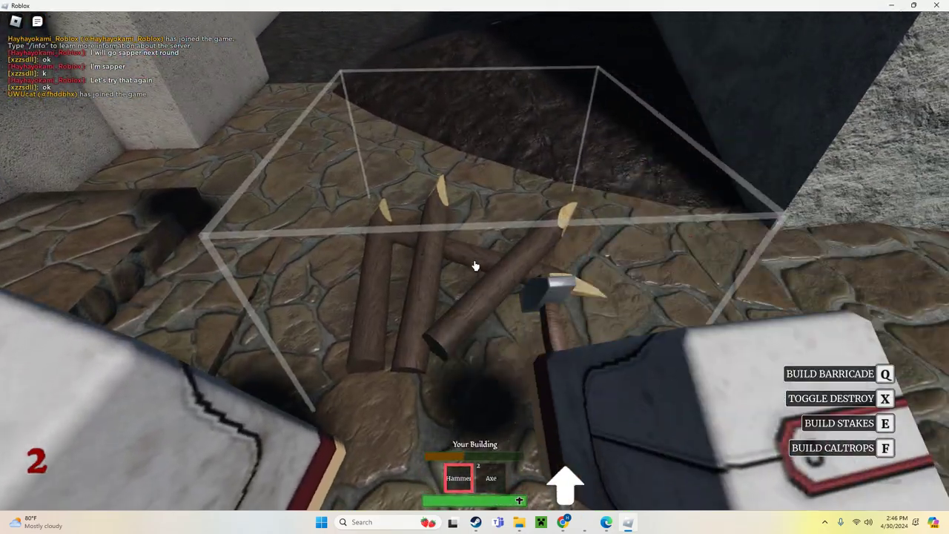
pyautogui.click(475, 265)
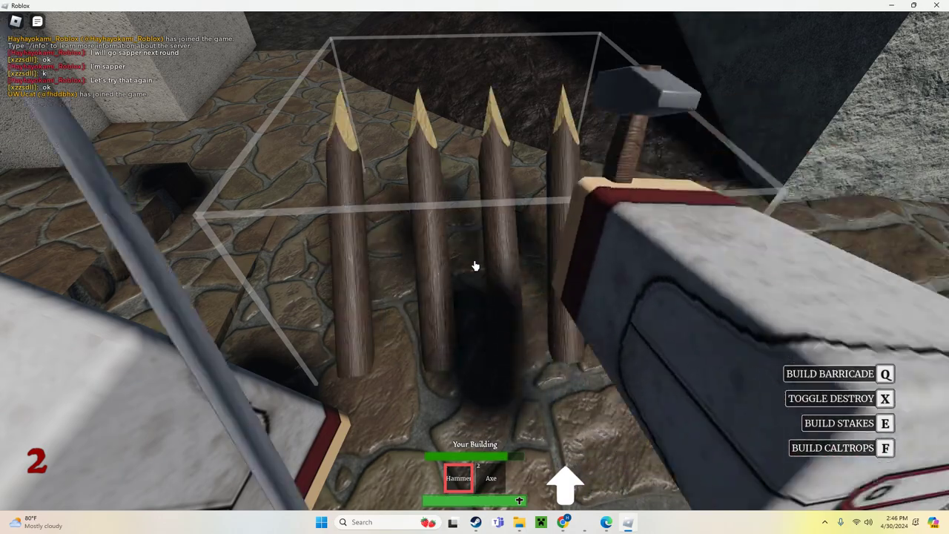
pyautogui.click(475, 266)
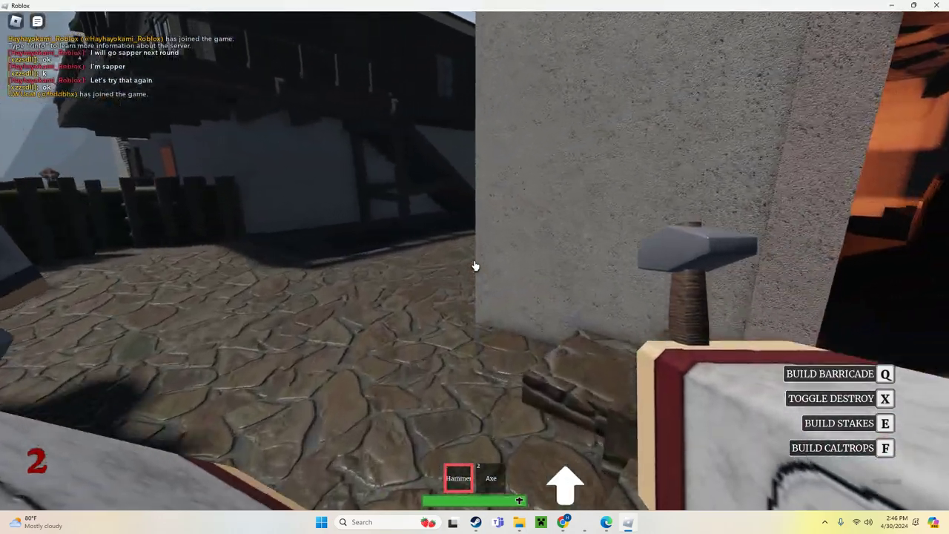
pyautogui.press('w')
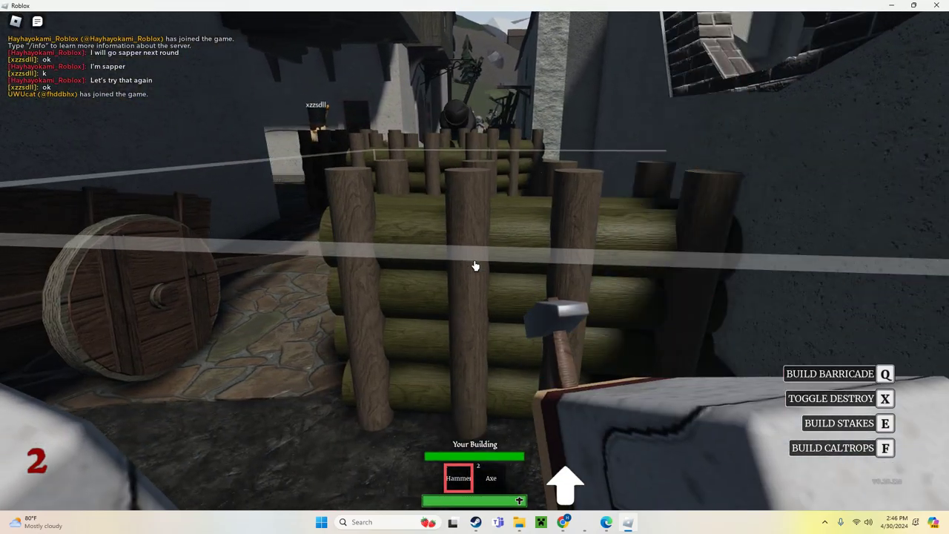
pyautogui.press('1')
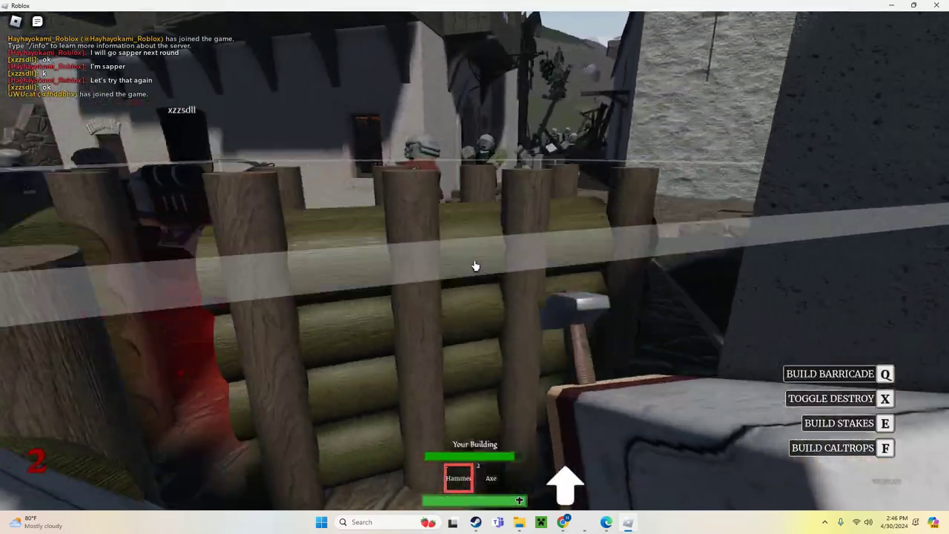
# Step: Swap between Axe and Hammer, then preview a barricade near the existing one
pyautogui.press('2')
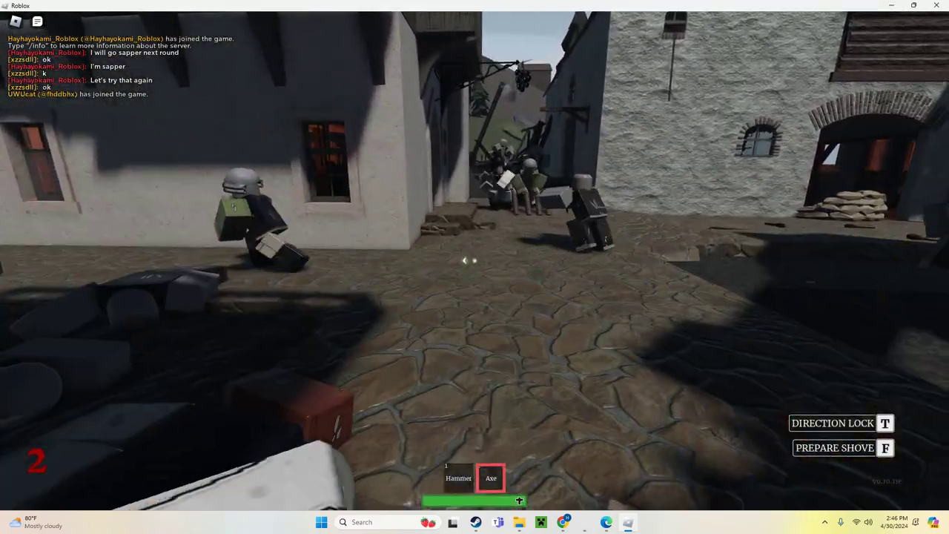
pyautogui.press('1')
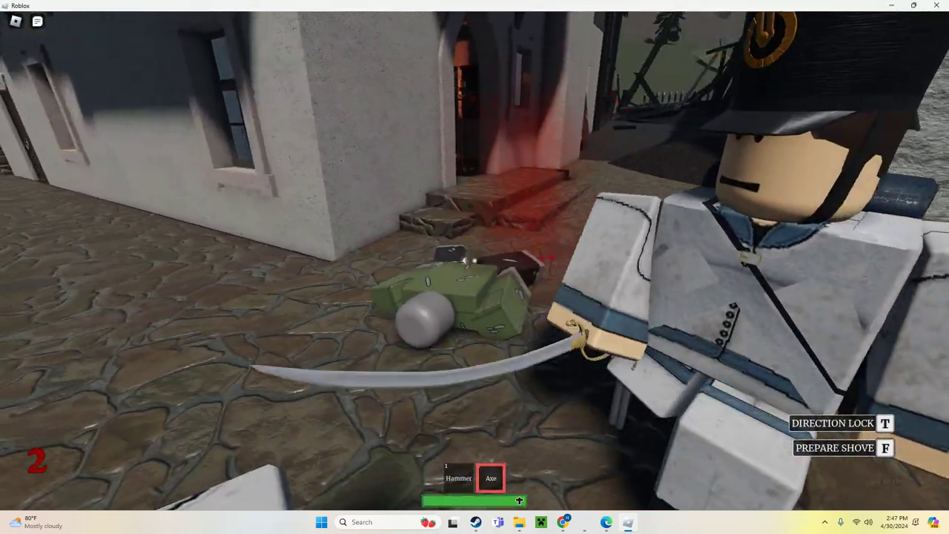
pyautogui.scroll(3, 461, 277)
pyautogui.scroll(3, 461, 276)
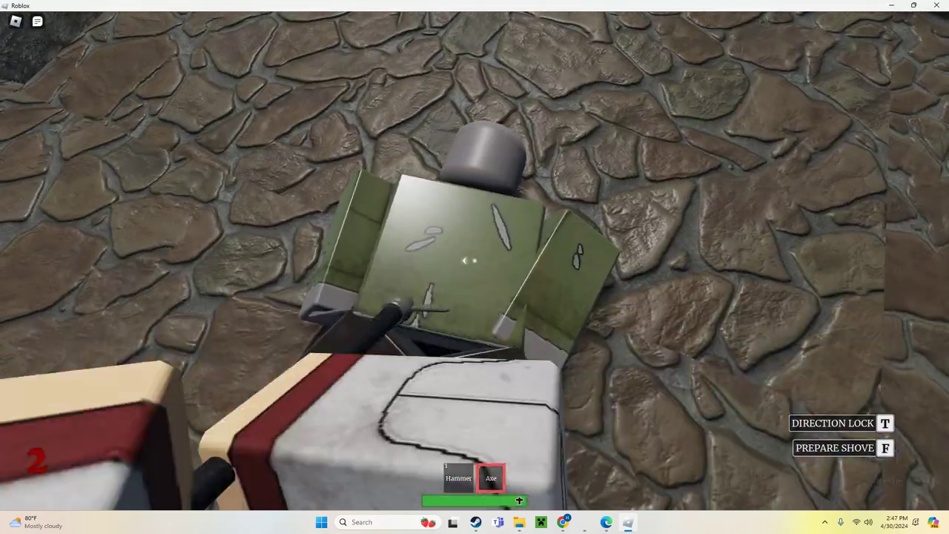
pyautogui.press('q')
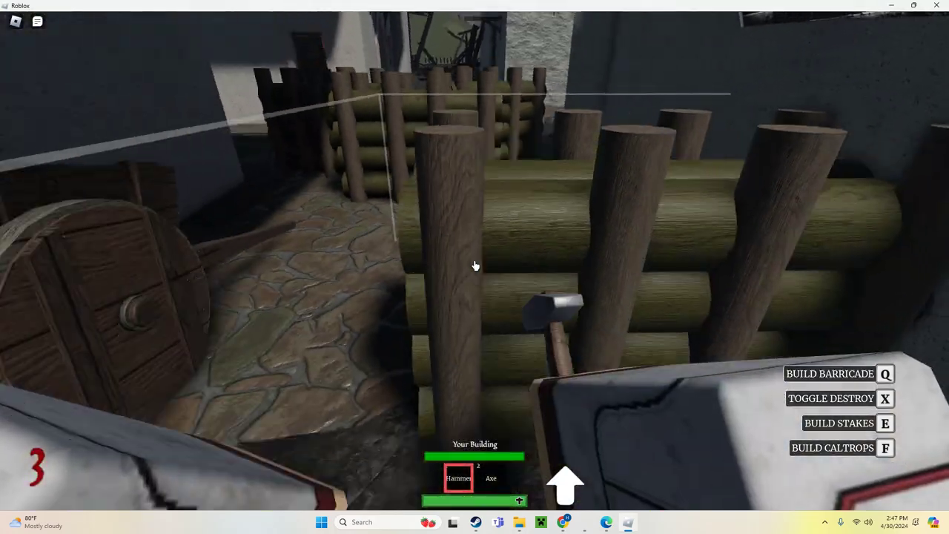
# Step: Place a new log barricade in the street and build it to full
pyautogui.press('q')
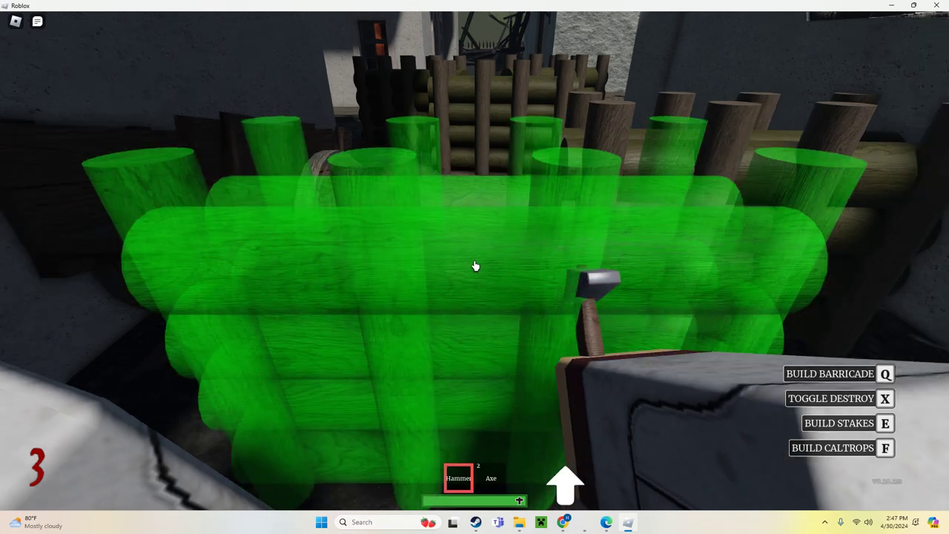
pyautogui.click(475, 265)
pyautogui.press('q')
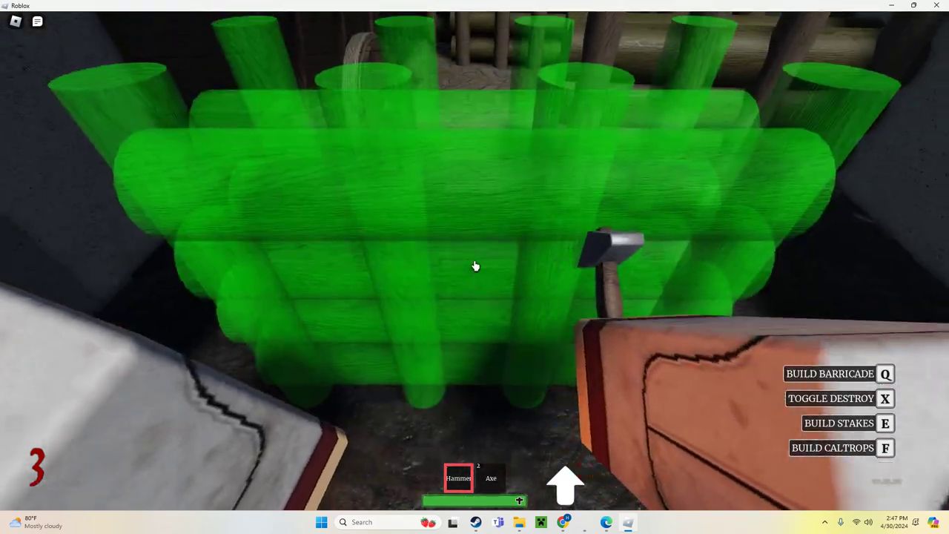
pyautogui.click(476, 265)
pyautogui.click(475, 265)
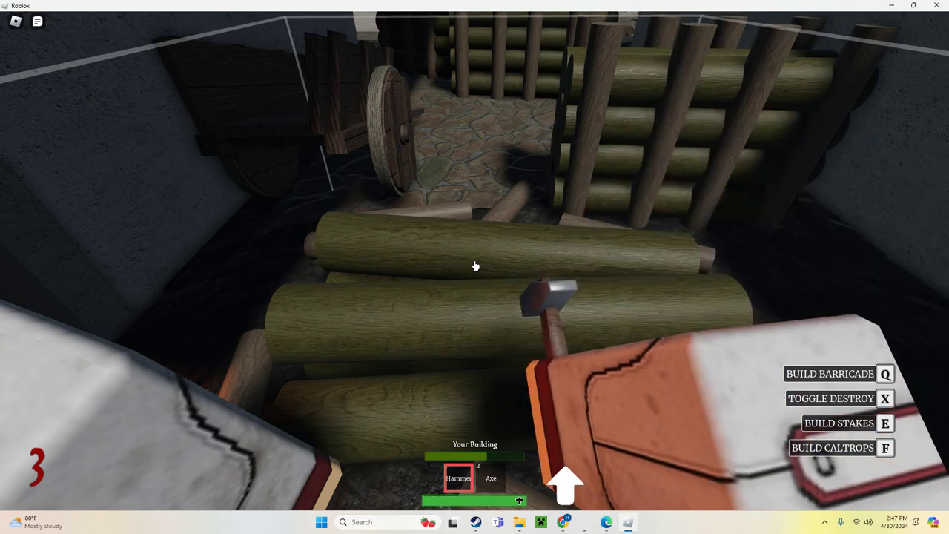
pyautogui.click(475, 265)
pyautogui.click(475, 265)
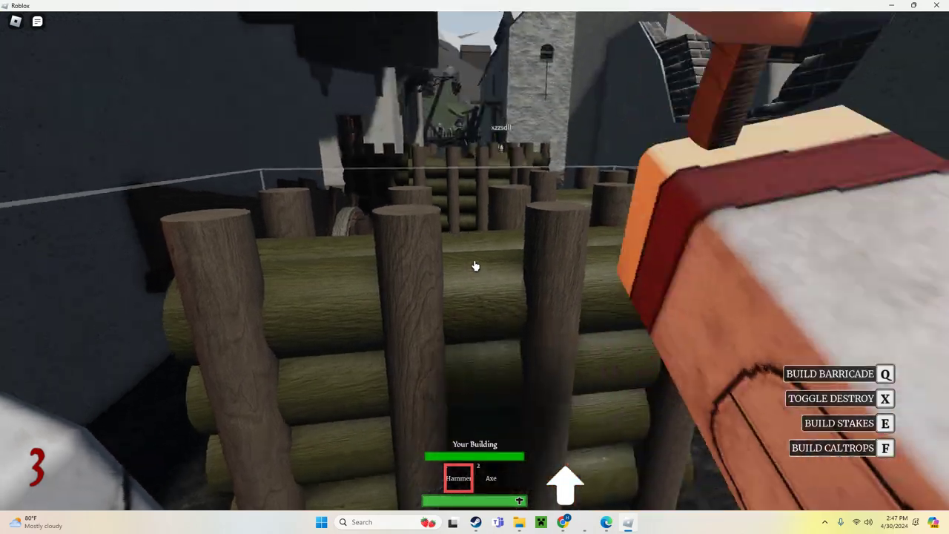
pyautogui.press('w')
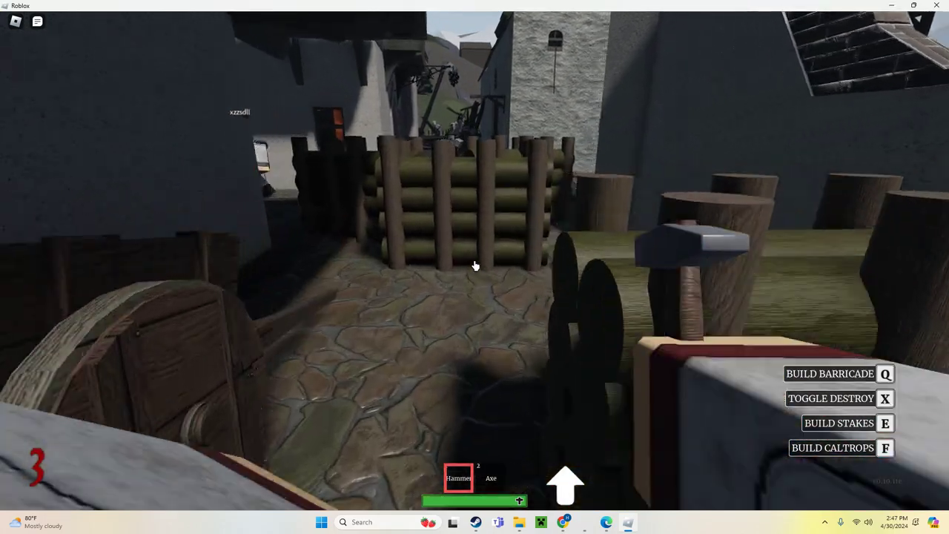
# Step: Place sharpened stakes on the cobblestones and raise them, swapping tools between hits
pyautogui.press('e')
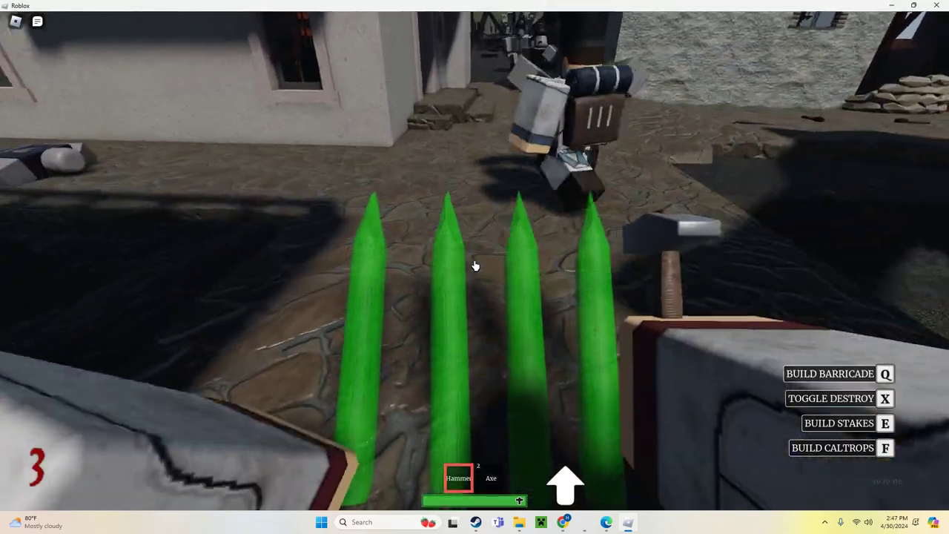
pyautogui.click(475, 266)
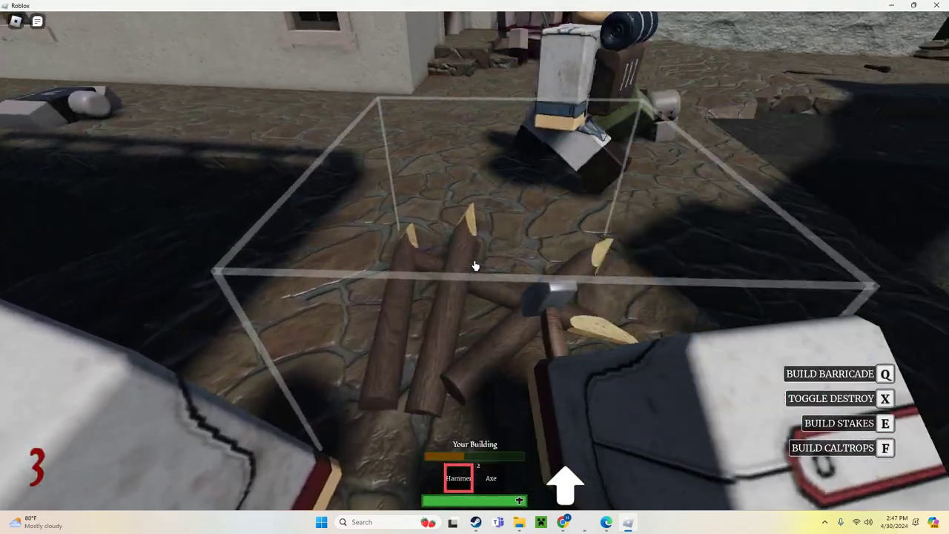
pyautogui.click(475, 266)
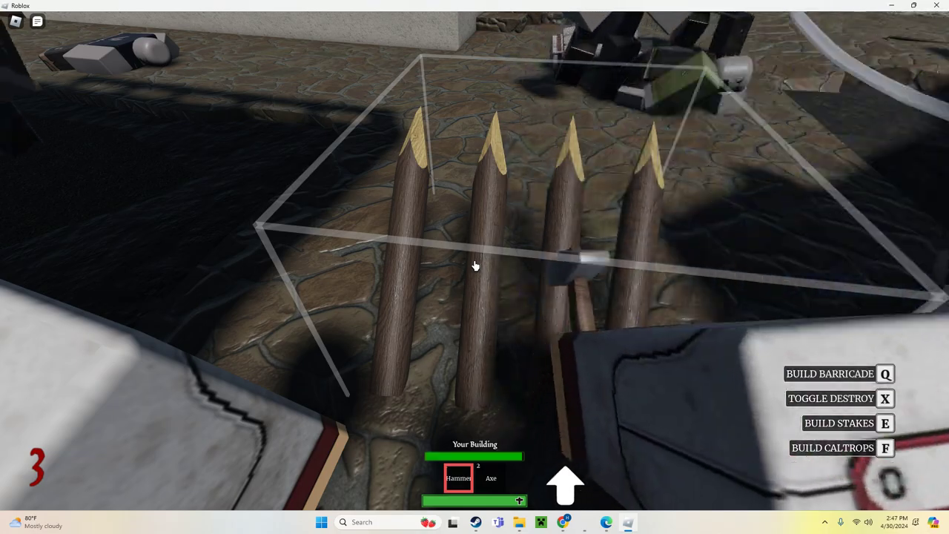
pyautogui.press('2')
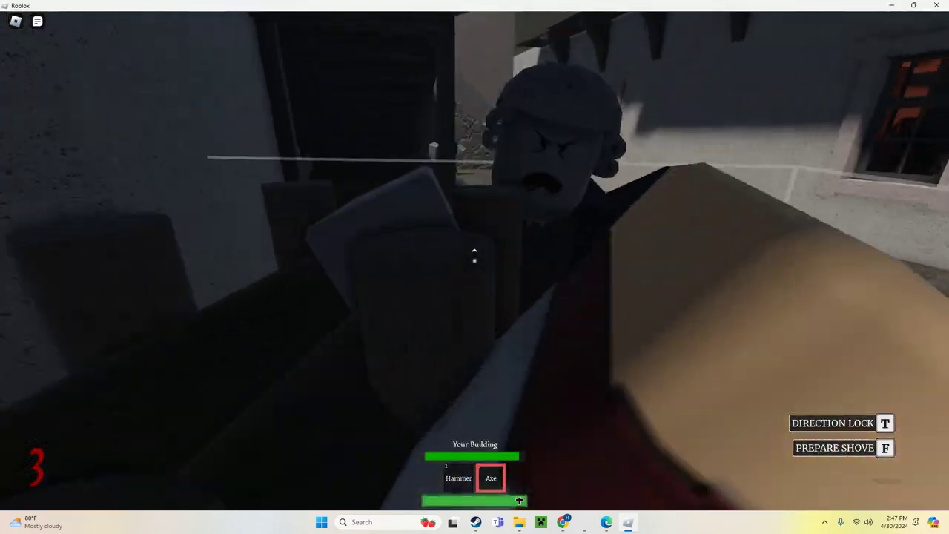
pyautogui.press('1')
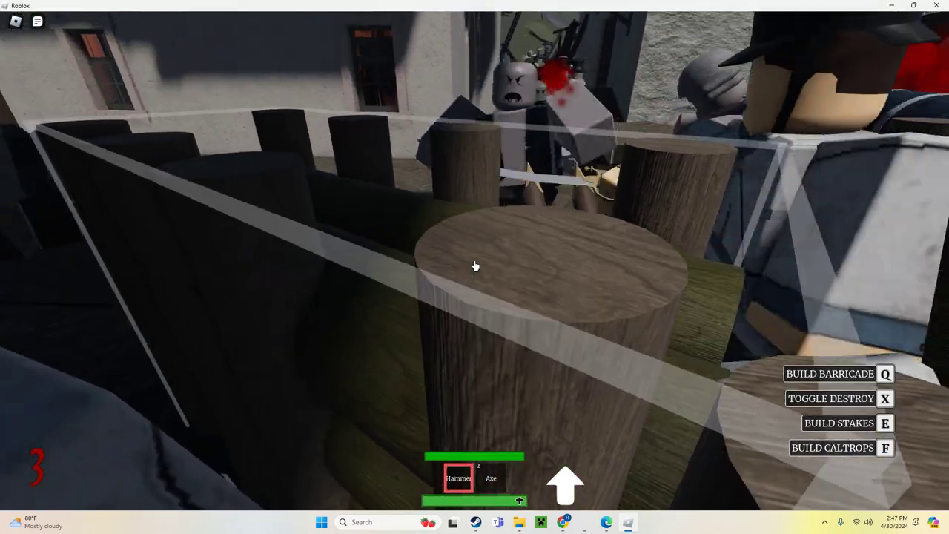
pyautogui.press('2')
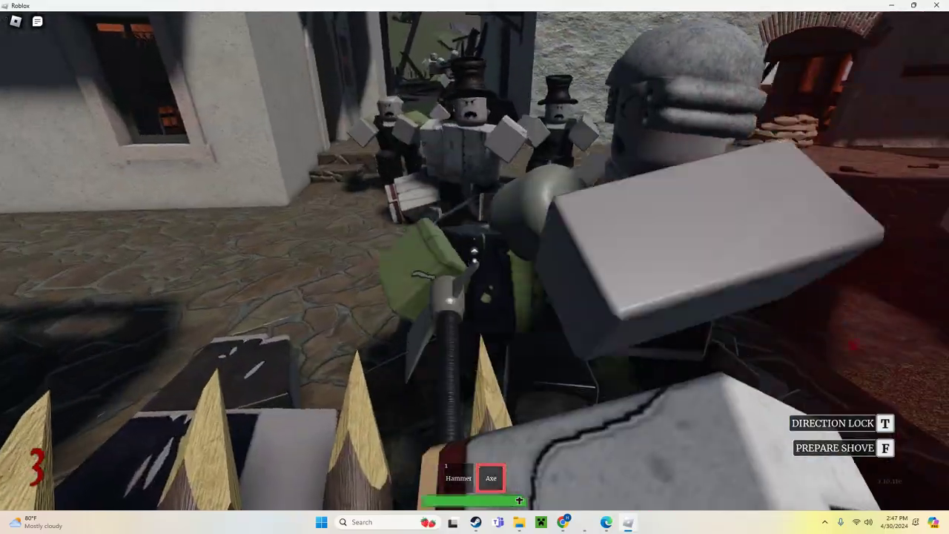
pyautogui.press('1')
pyautogui.click(475, 265)
# Step: Alternate Axe and Hammer as attackers approach, ending on the Hammer
pyautogui.press('2')
pyautogui.press('1')
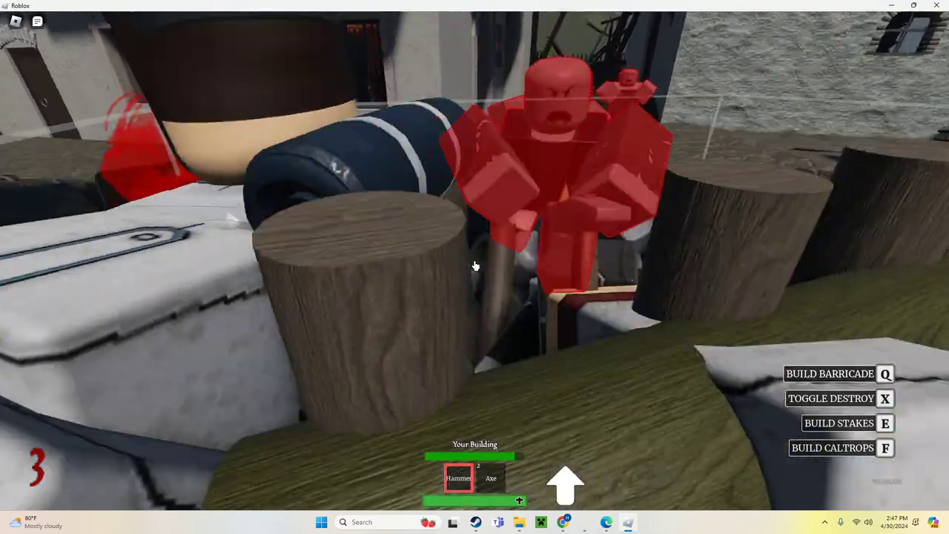
pyautogui.press('2')
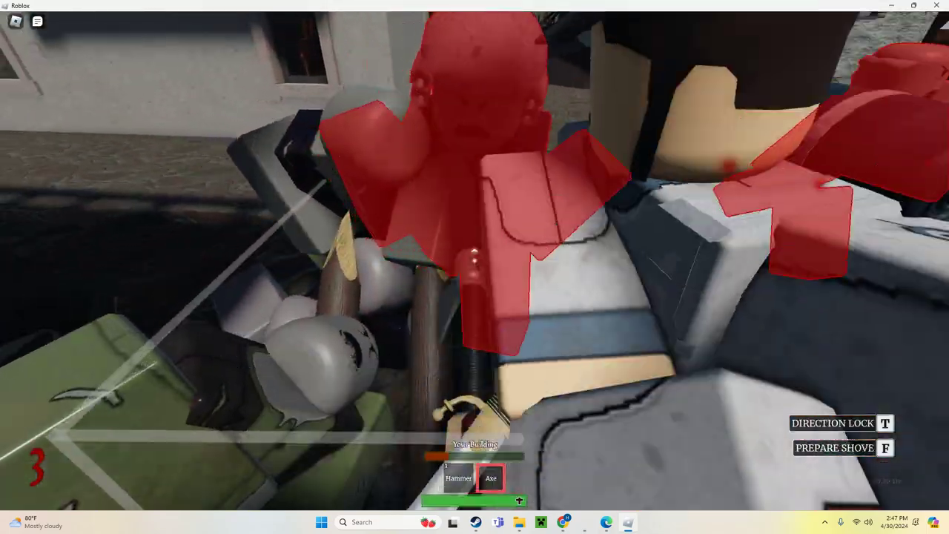
pyautogui.press('1')
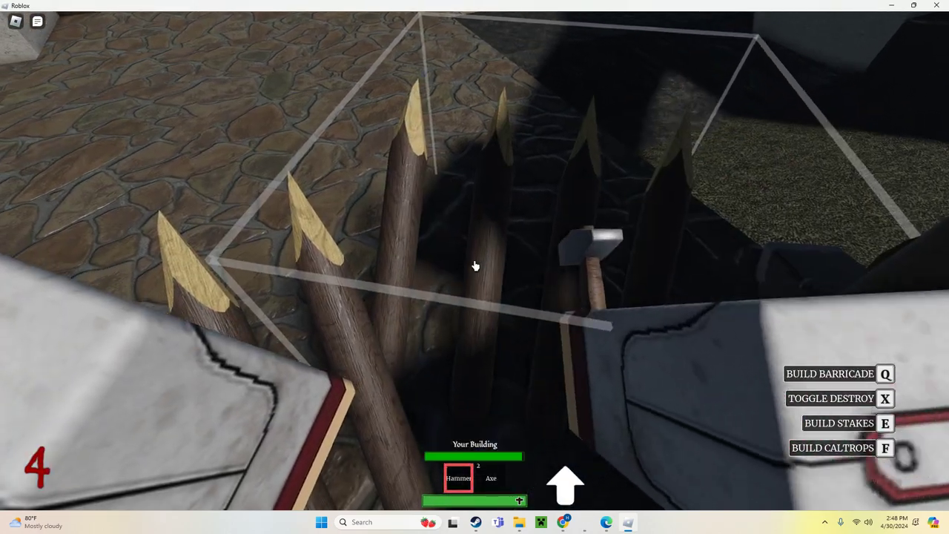
# Step: Build another set of stakes upright and scatter caltrops on the ground
pyautogui.press('e')
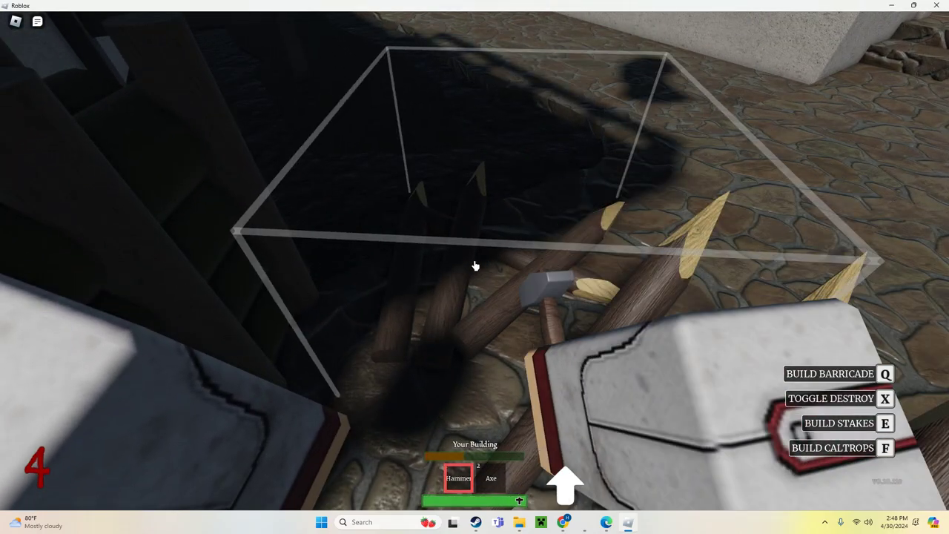
pyautogui.click(476, 266)
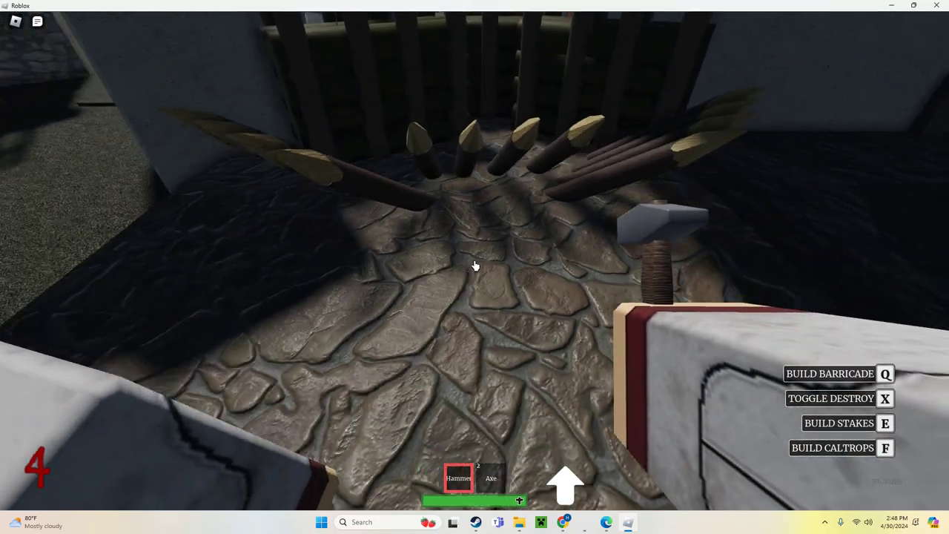
pyautogui.press('f')
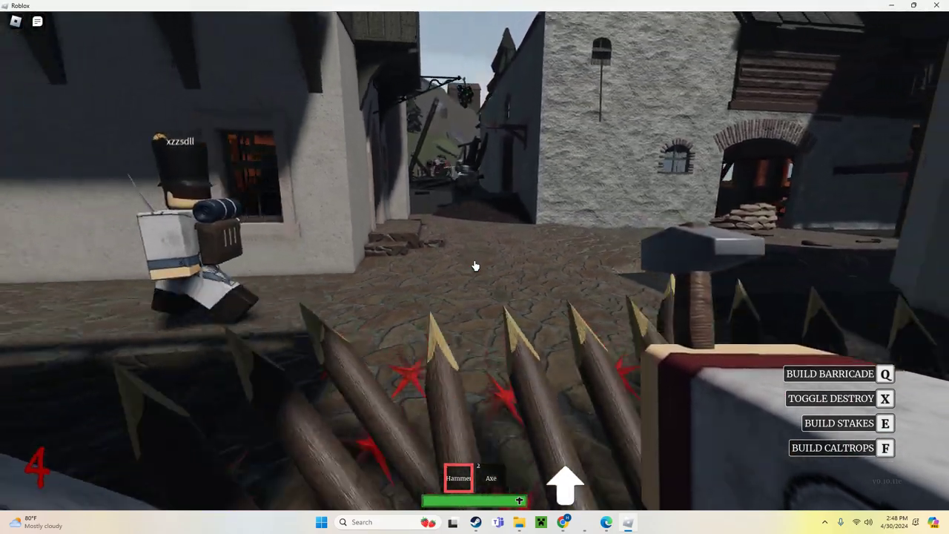
# Step: Place another log barricade, axe the attackers there, and hammer the barricade back to strength
pyautogui.press('x')
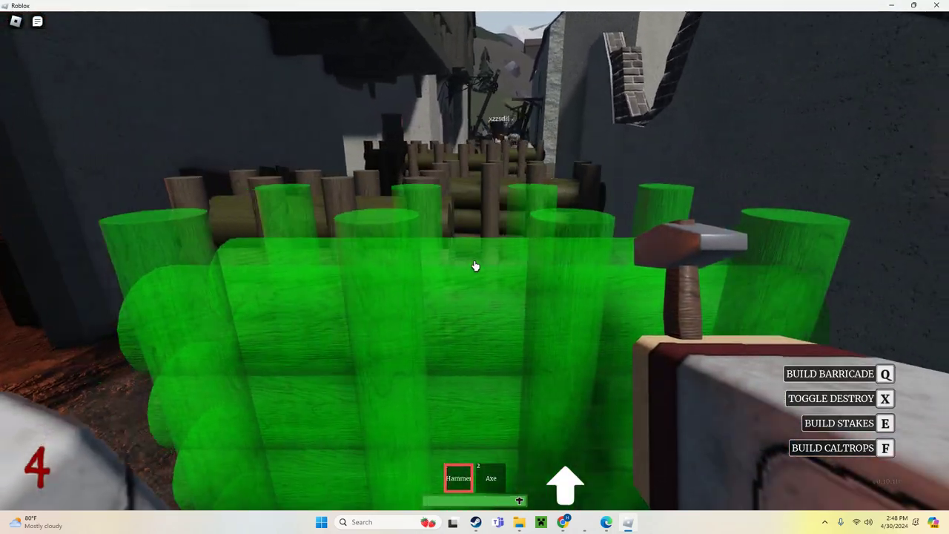
pyautogui.click(476, 265)
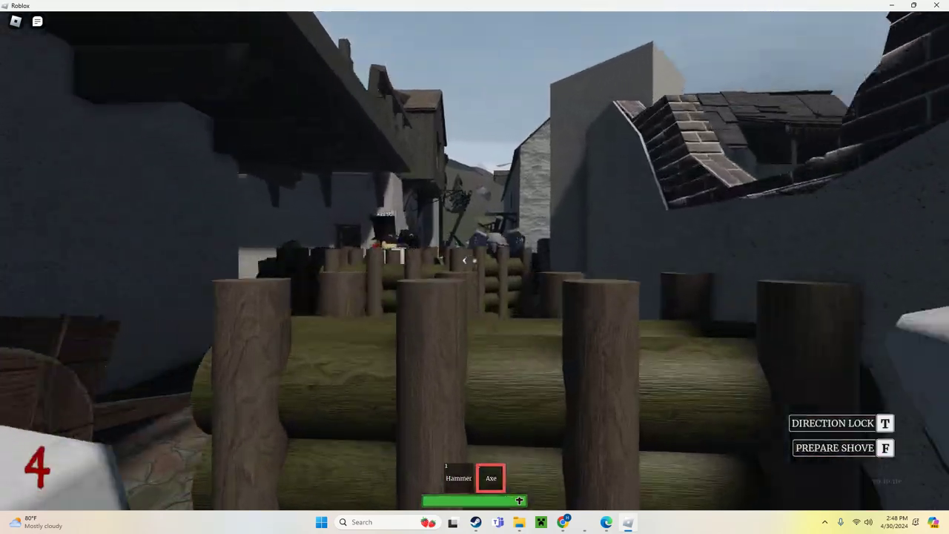
pyautogui.click(466, 261)
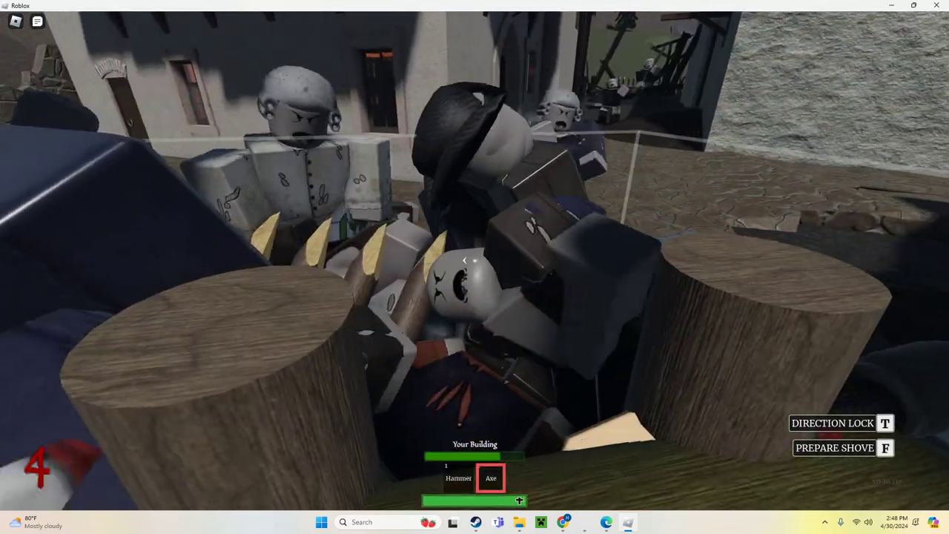
pyautogui.click(470, 258)
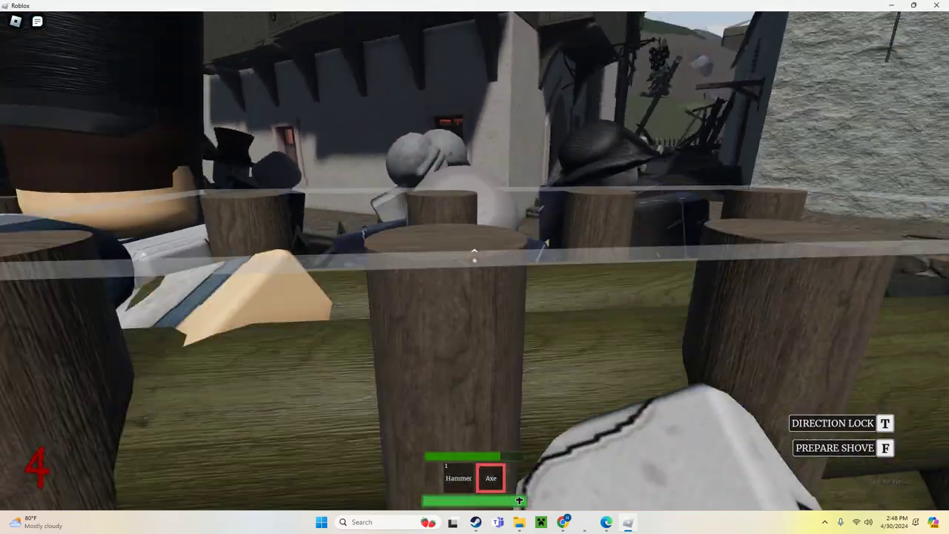
pyautogui.press('1')
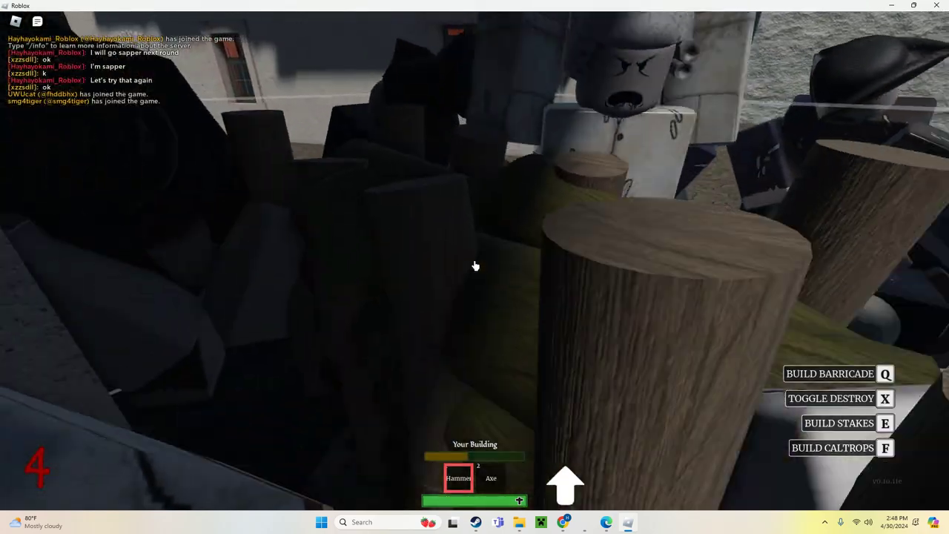
pyautogui.click(476, 265)
pyautogui.press('2')
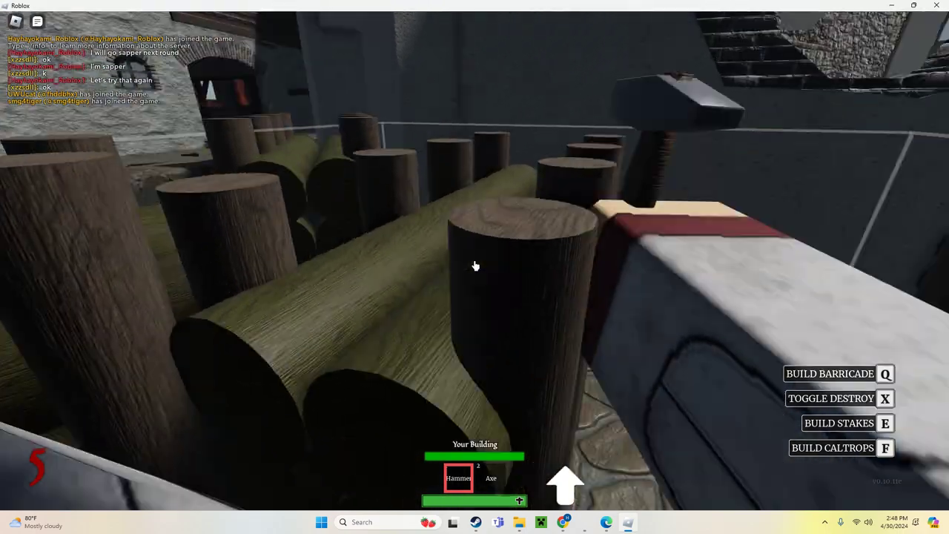
# Step: Dismiss the in-game menu overlay and place a log barricade in the alley
pyautogui.press('Escape')
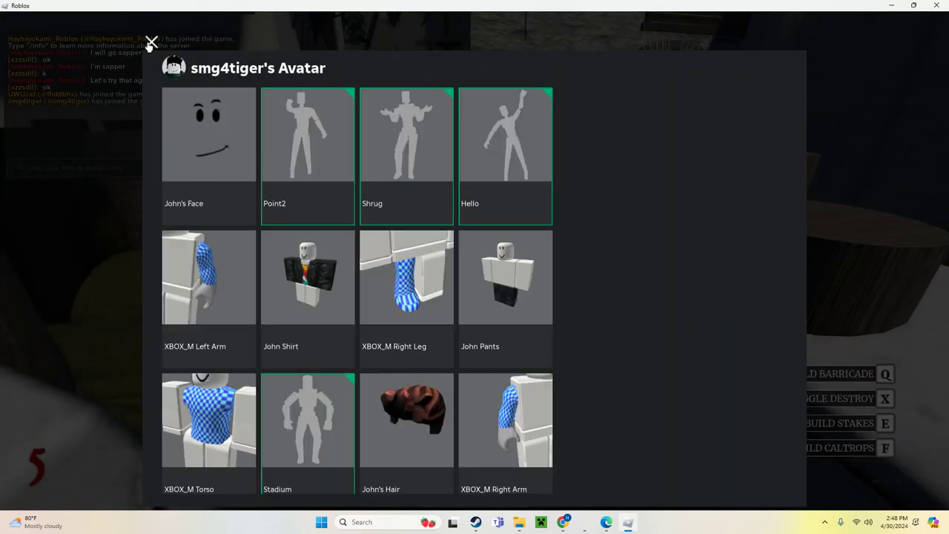
pyautogui.click(151, 43)
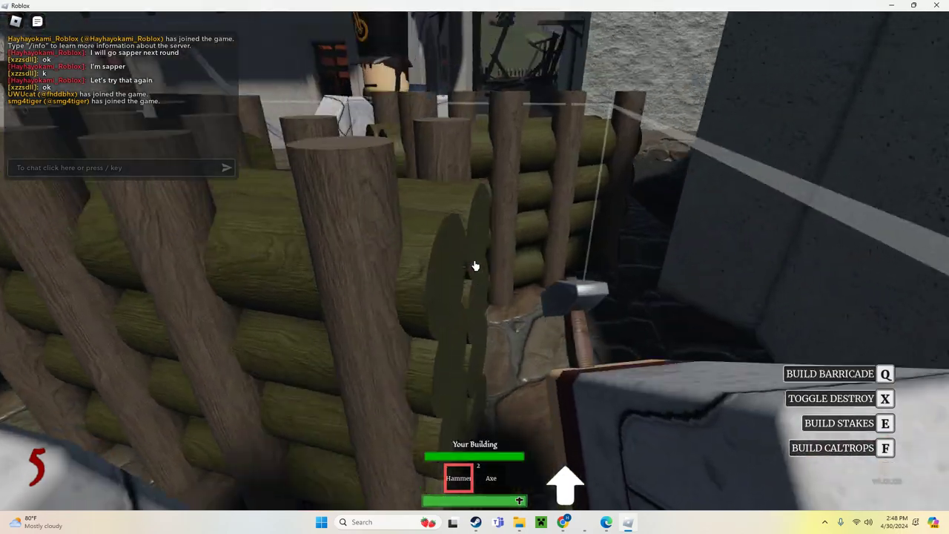
pyautogui.press('w')
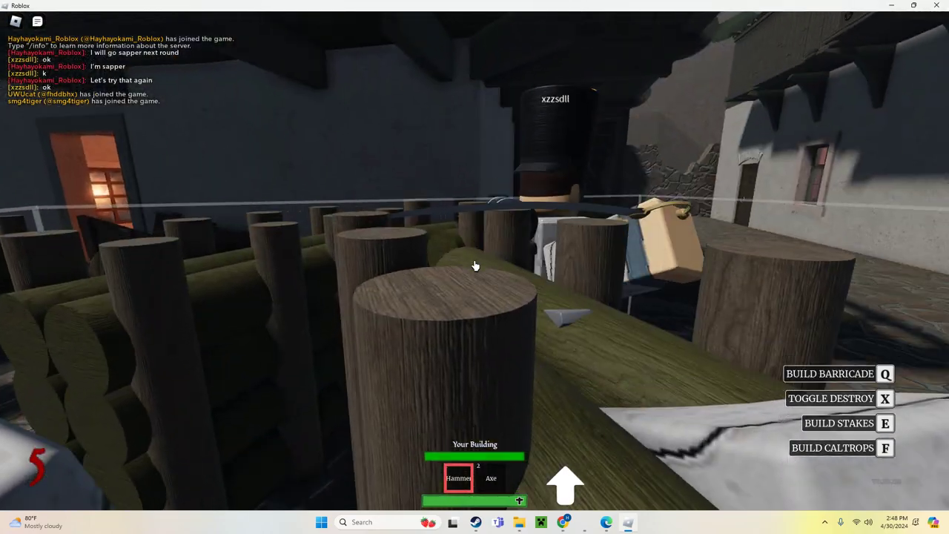
pyautogui.press('w')
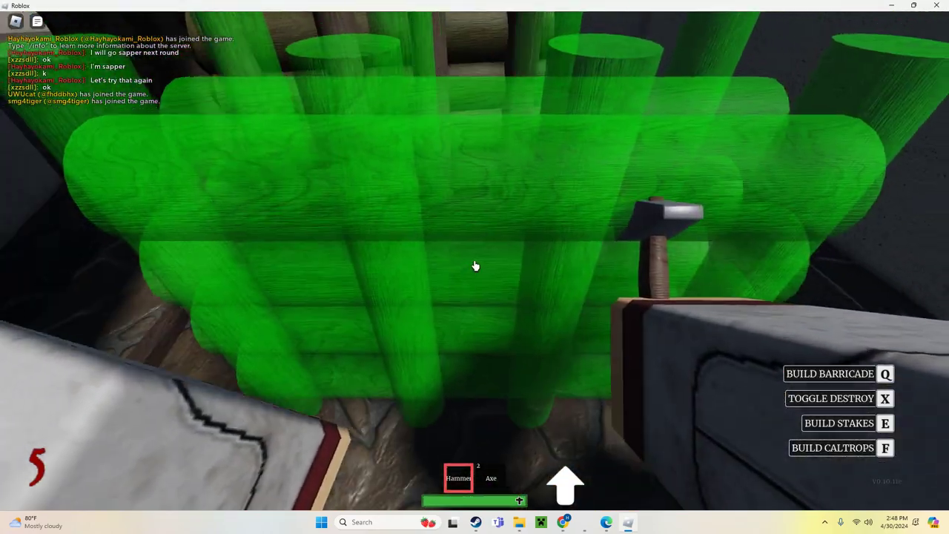
pyautogui.click(475, 266)
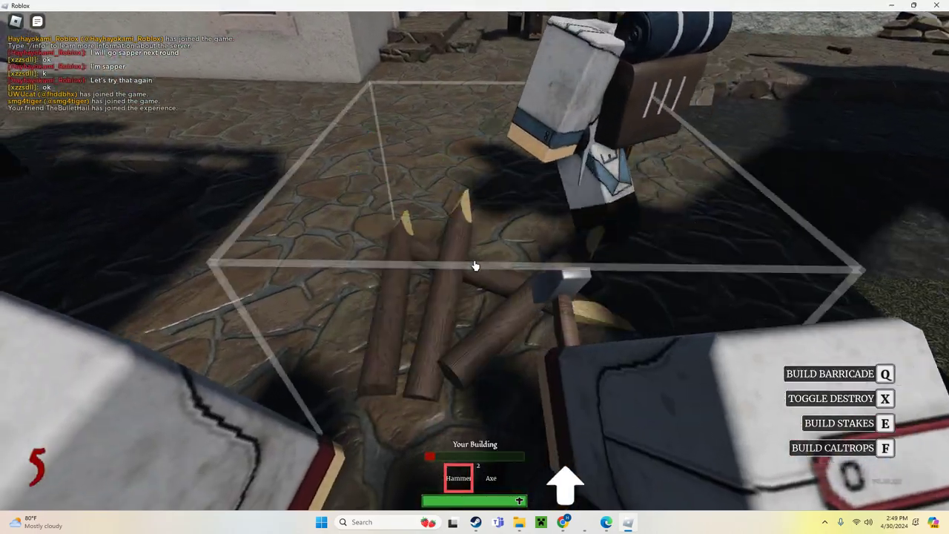
# Step: Alternate between Axe and Hammer while zombies attack, ending on the Hammer
pyautogui.press('2')
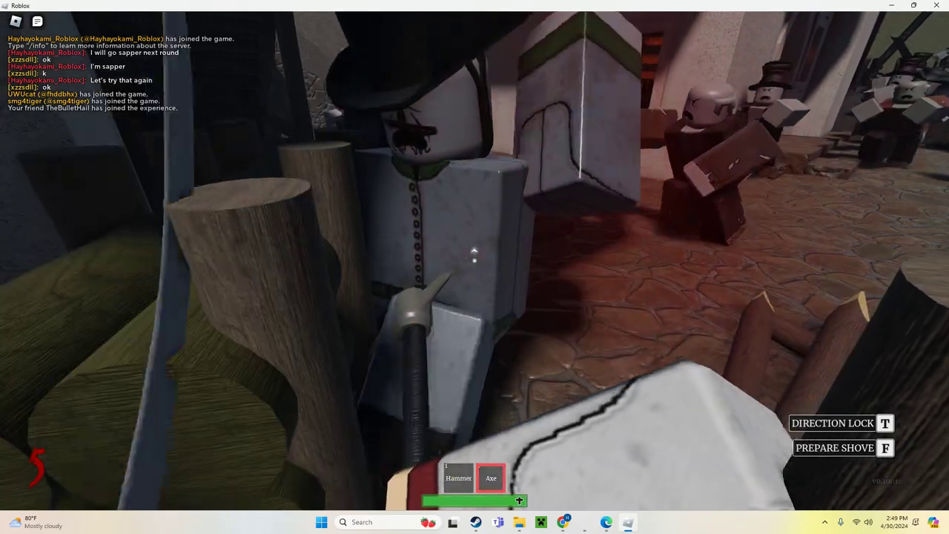
pyautogui.press('1')
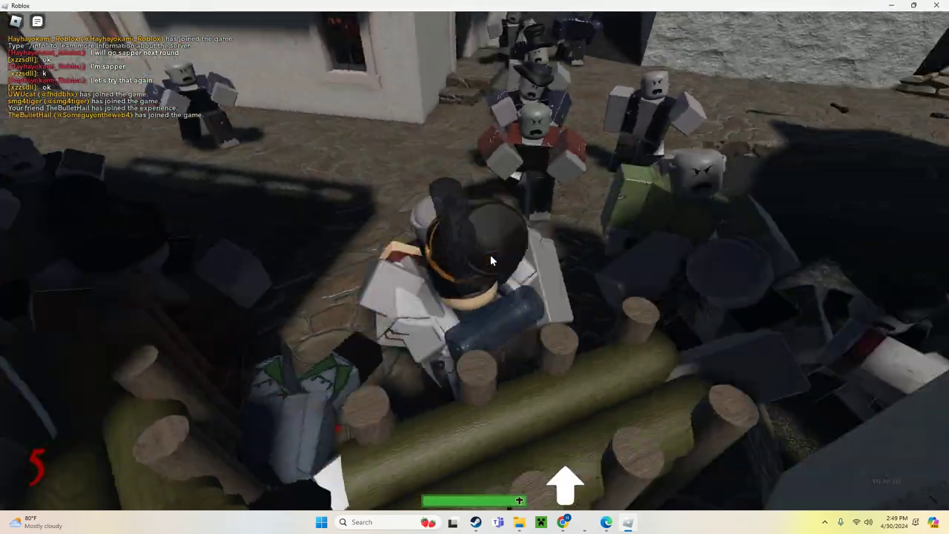
pyautogui.press('1')
pyautogui.press('2')
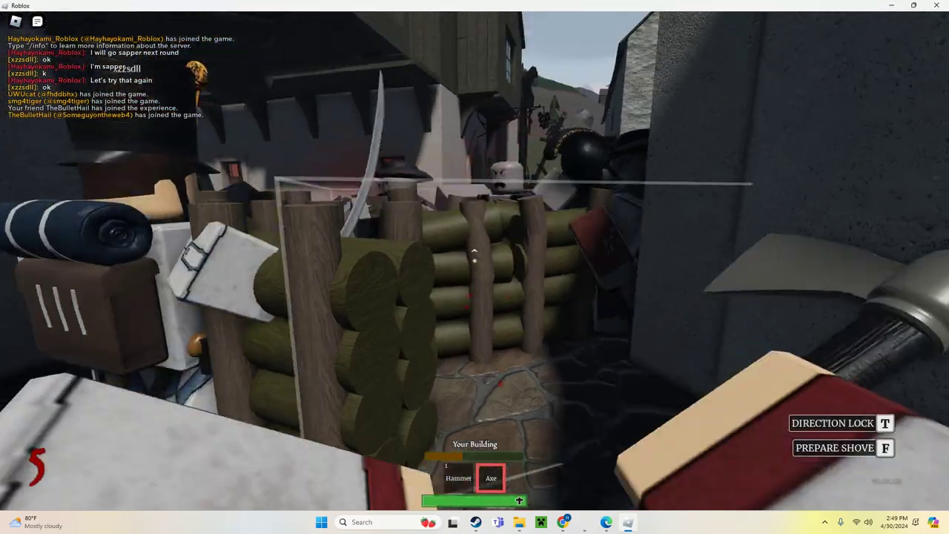
pyautogui.press('1')
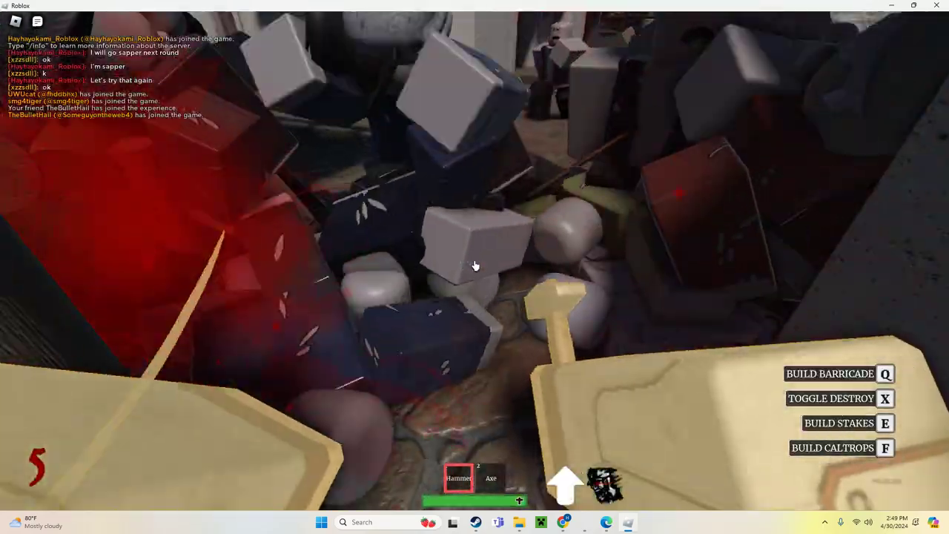
pyautogui.press('2')
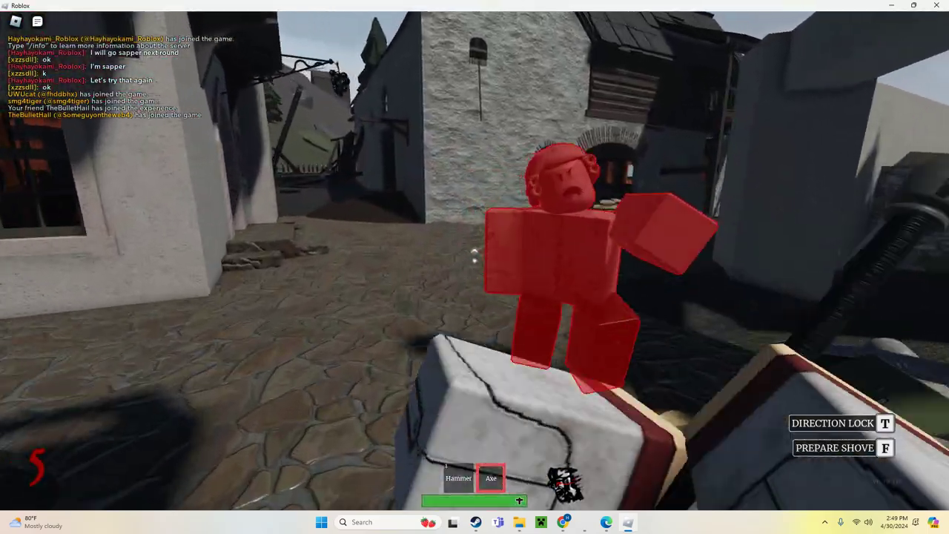
pyautogui.press('1')
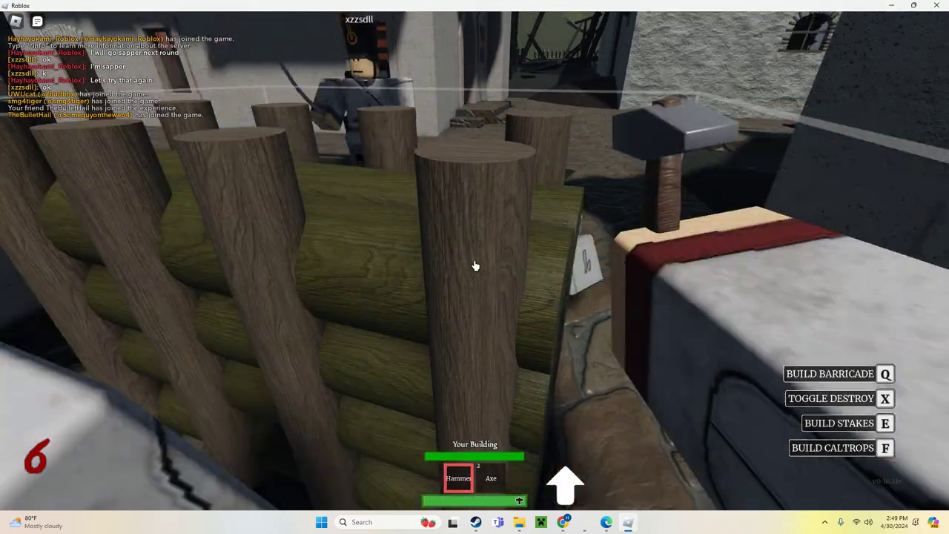
# Step: Place another log barricade plus two rows of stakes
pyautogui.press('q')
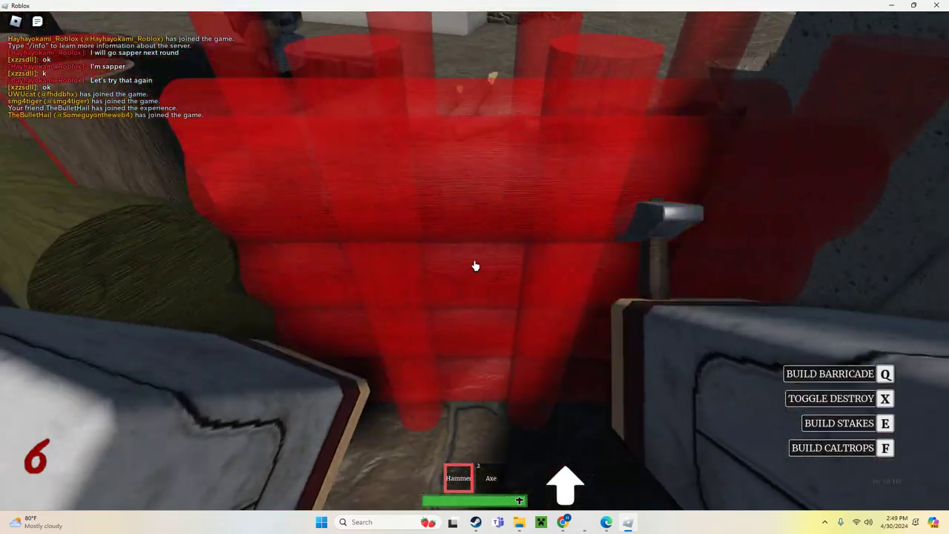
pyautogui.click(475, 266)
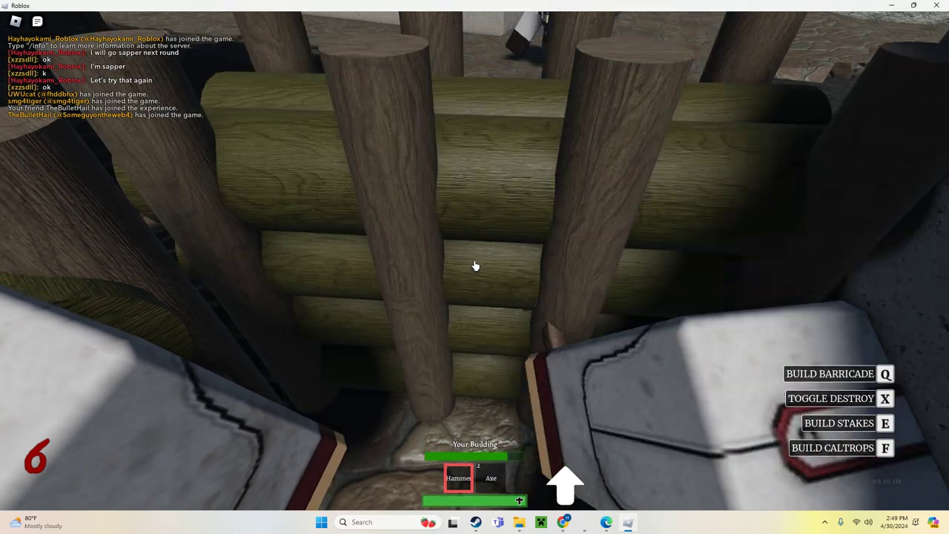
pyautogui.press('e')
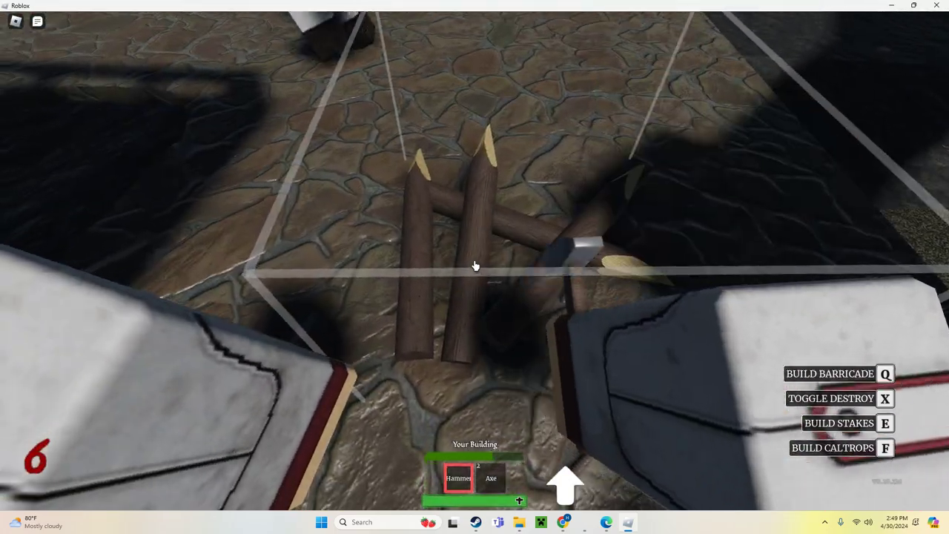
pyautogui.click(475, 265)
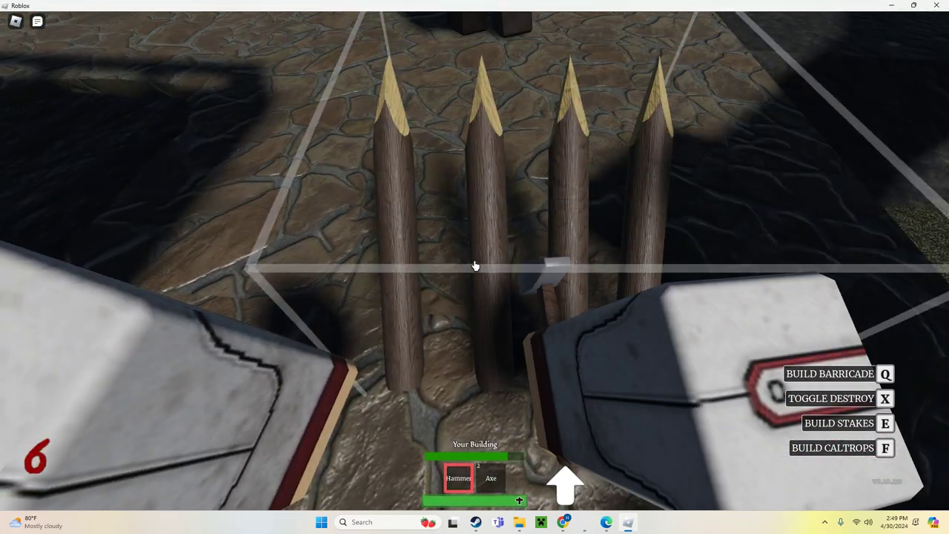
pyautogui.press('e')
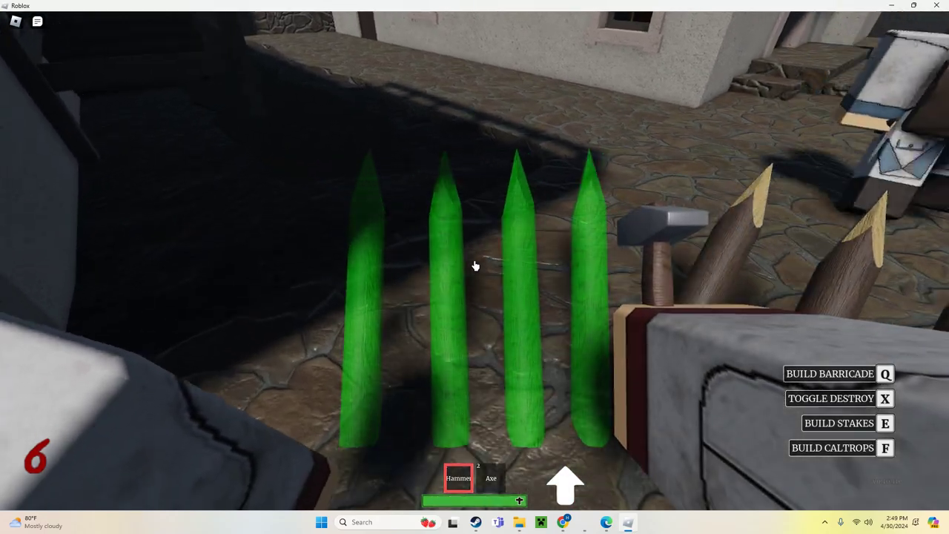
pyautogui.click(475, 266)
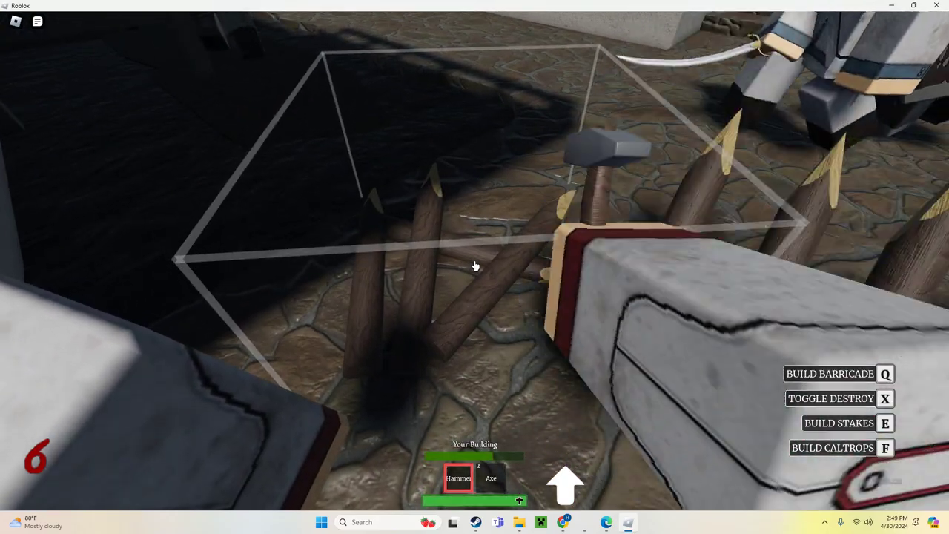
# Step: Axe the zombies at the barricade, then hammer the barricade back to full
pyautogui.press('2')
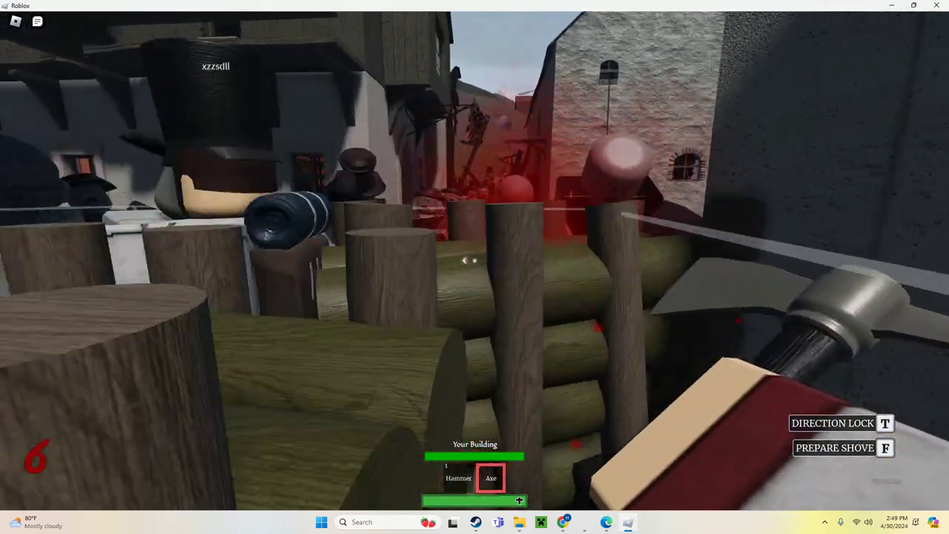
pyautogui.press('1')
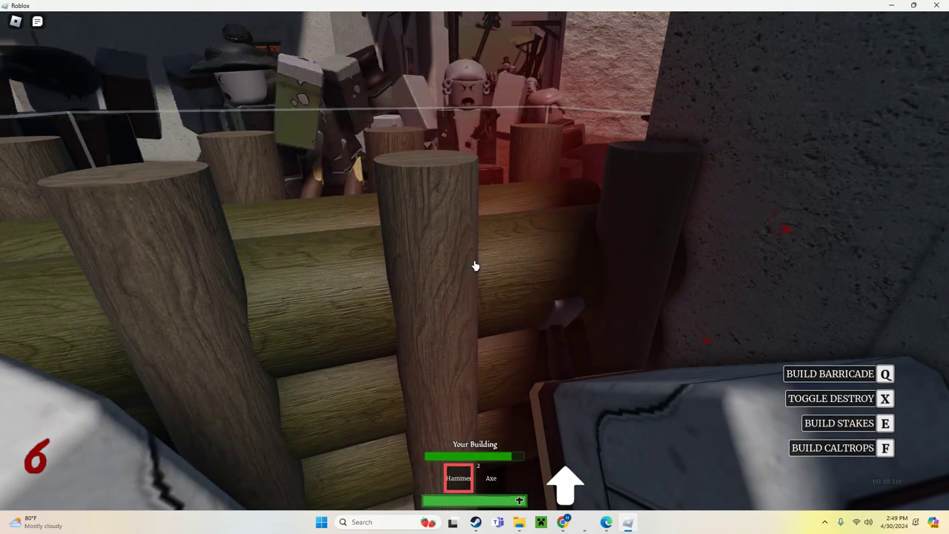
pyautogui.press('2')
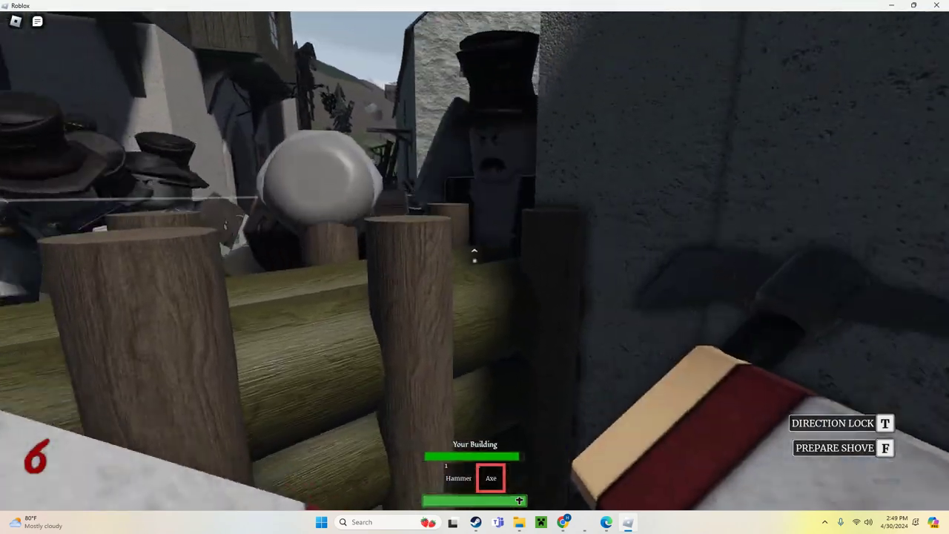
pyautogui.click(474, 252)
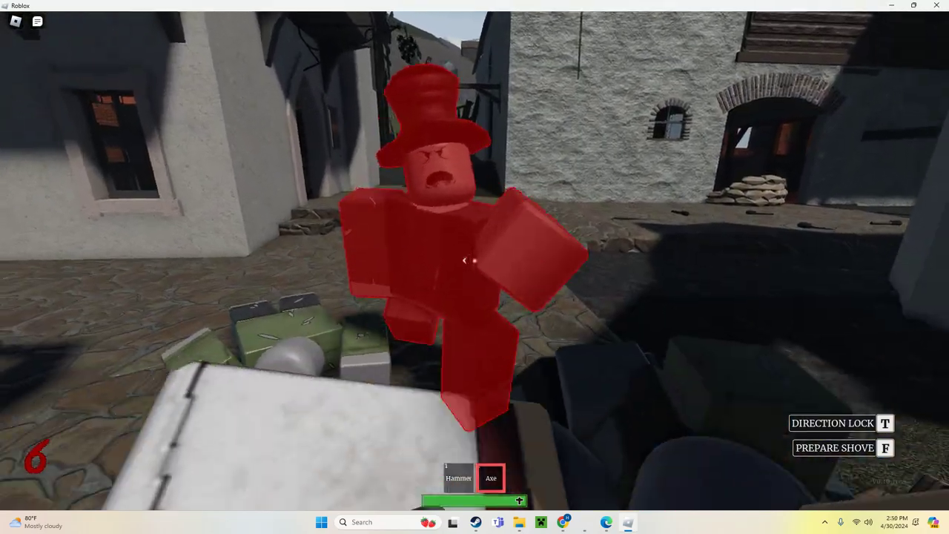
pyautogui.click(464, 260)
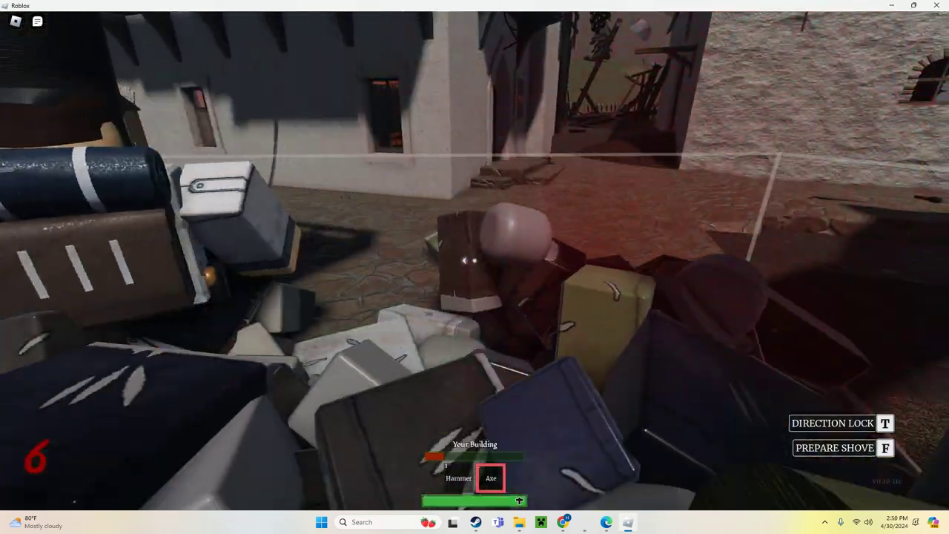
pyautogui.press('1')
pyautogui.click(476, 266)
pyautogui.click(475, 266)
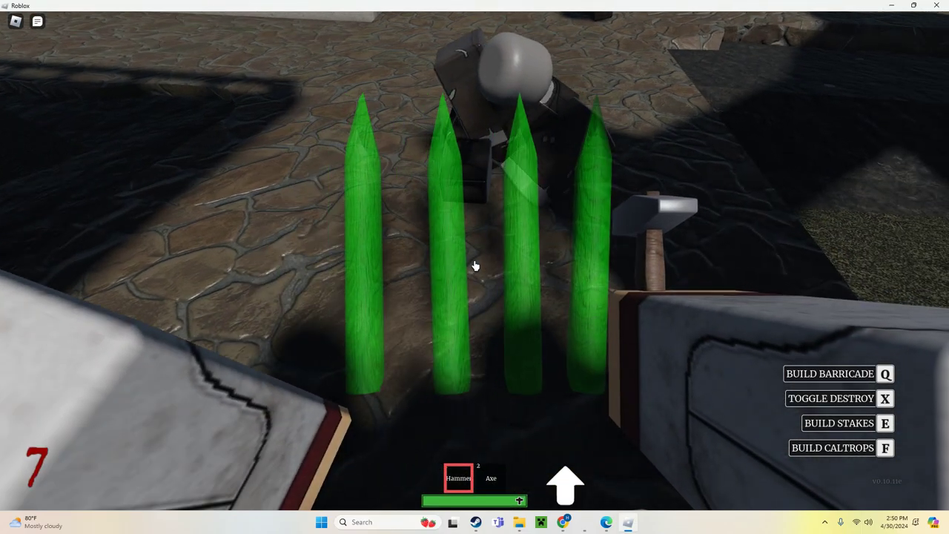
# Step: Place and hammer up another row of stakes, then preview one more
pyautogui.click(475, 266)
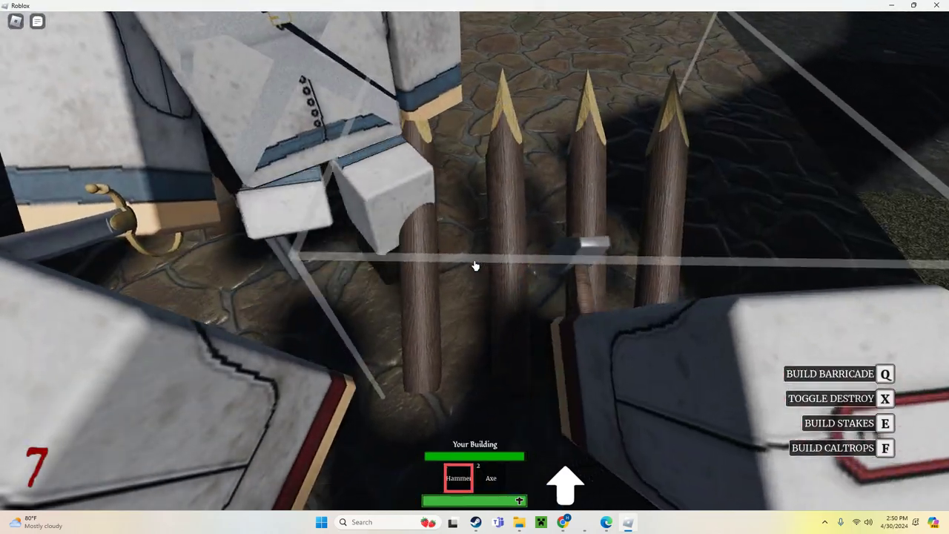
pyautogui.press('e')
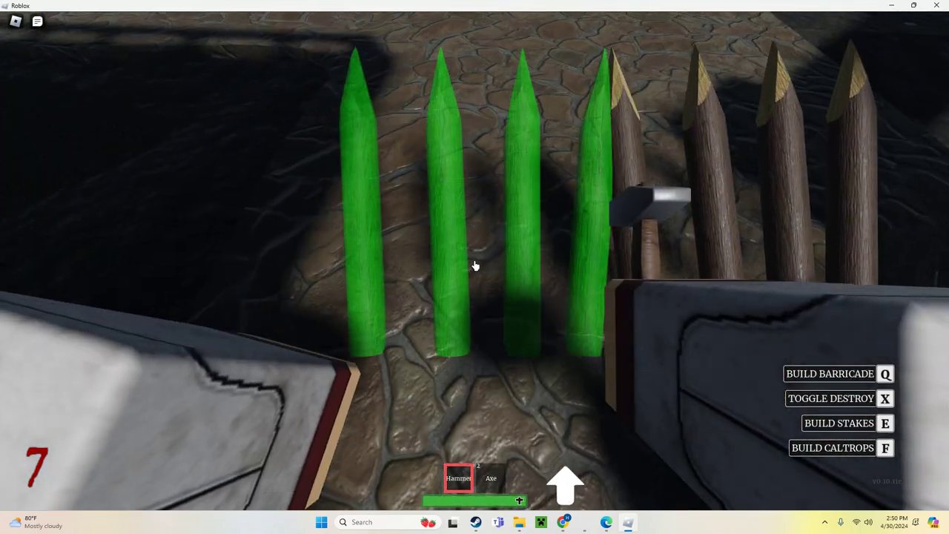
pyautogui.press('e')
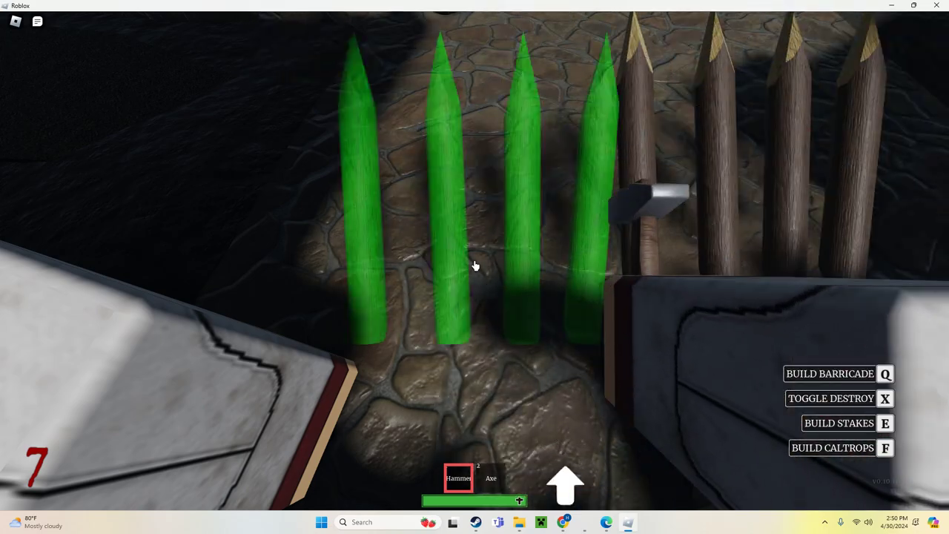
pyautogui.click(475, 265)
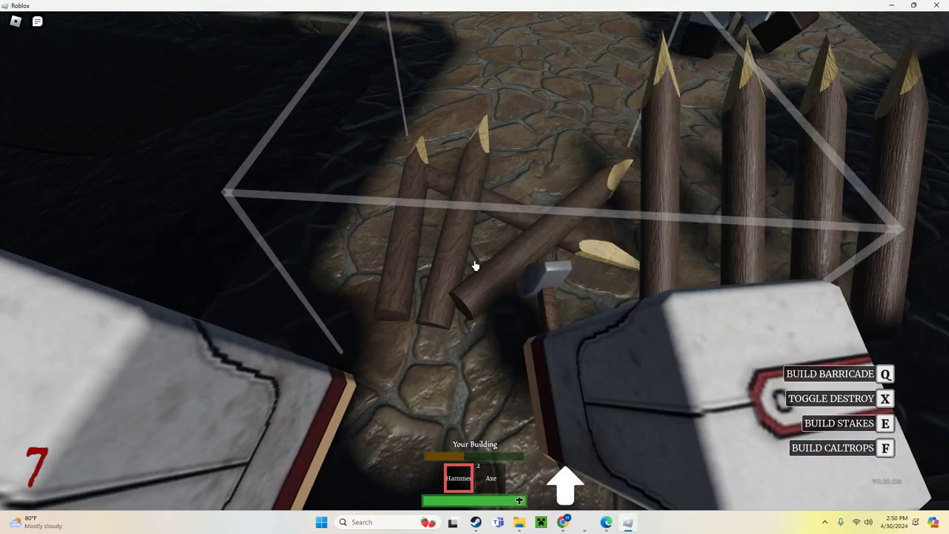
pyautogui.click(476, 266)
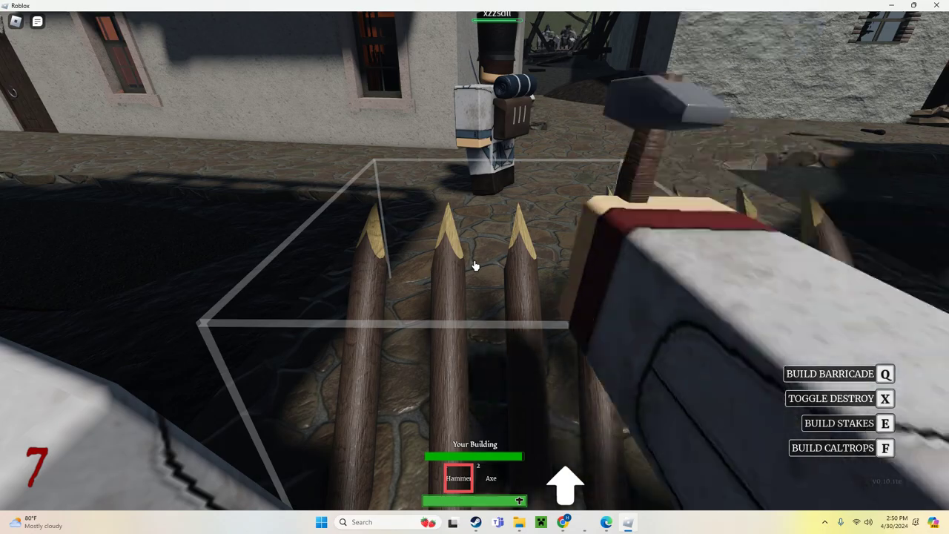
pyautogui.press('e')
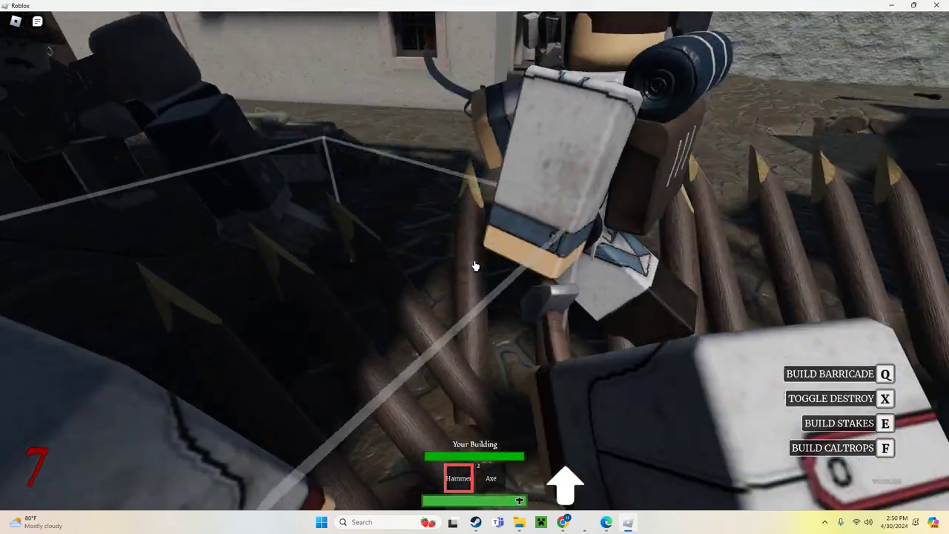
# Step: Swing the Axe repeatedly at zombies climbing the barricade
pyautogui.press('2')
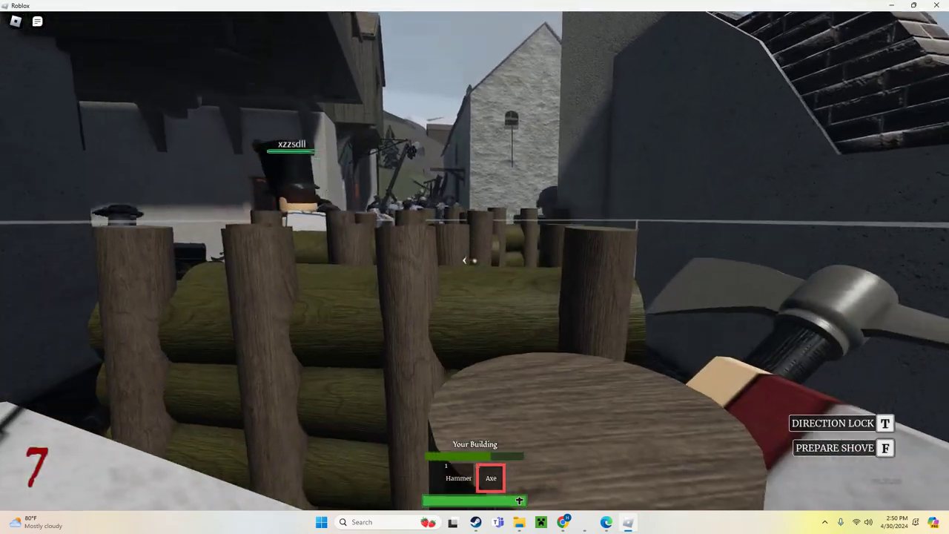
pyautogui.click(467, 260)
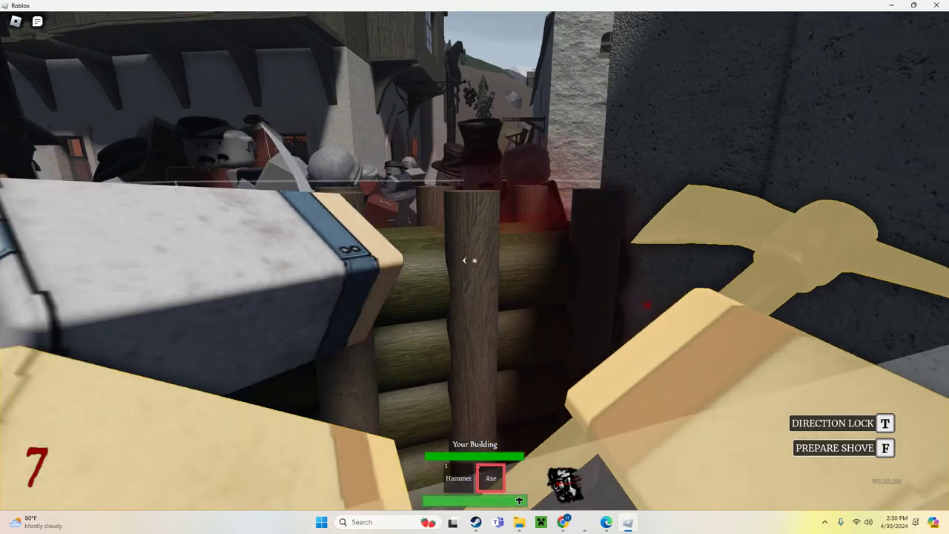
pyautogui.press('1')
pyautogui.press('2')
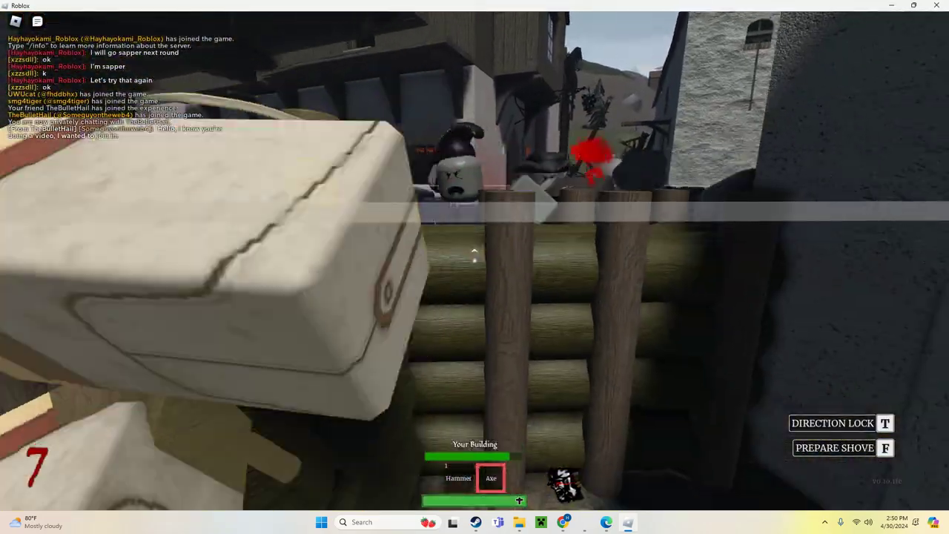
pyautogui.click(475, 256)
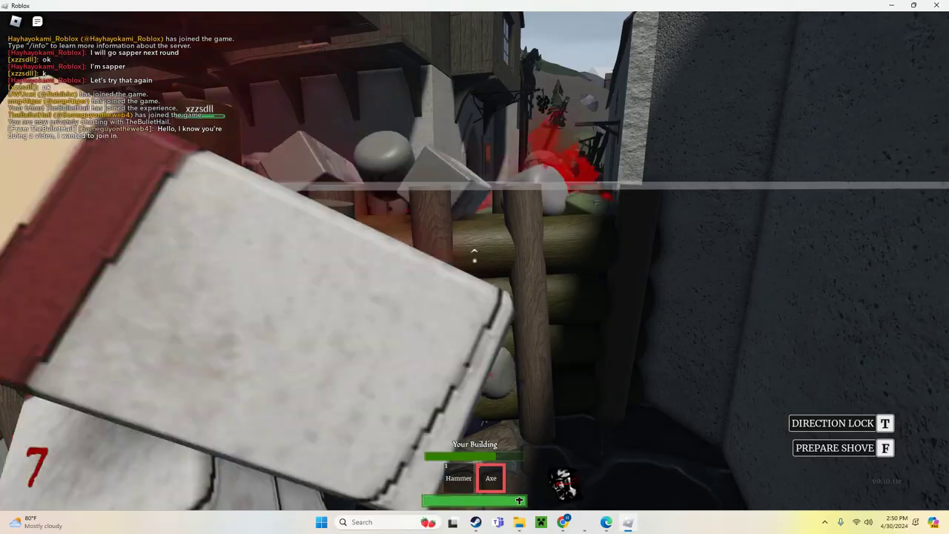
pyautogui.click(475, 256)
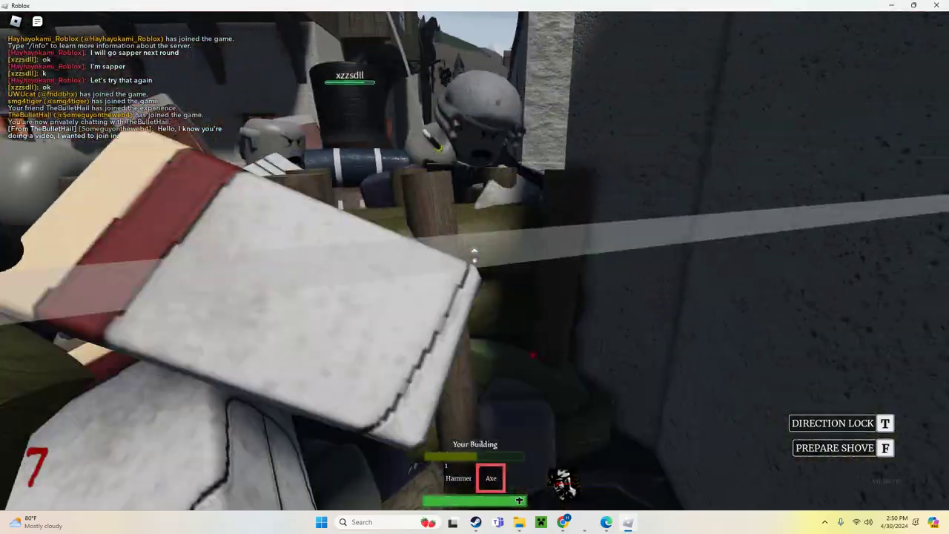
pyautogui.click(475, 256)
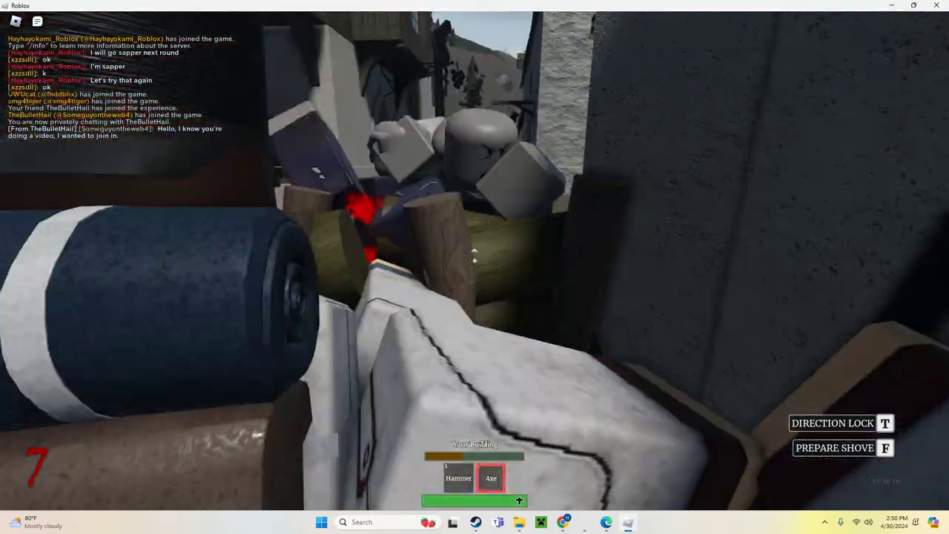
# Step: Swap to the Hammer and back to the Axe, then begin a chat reply
pyautogui.press('1')
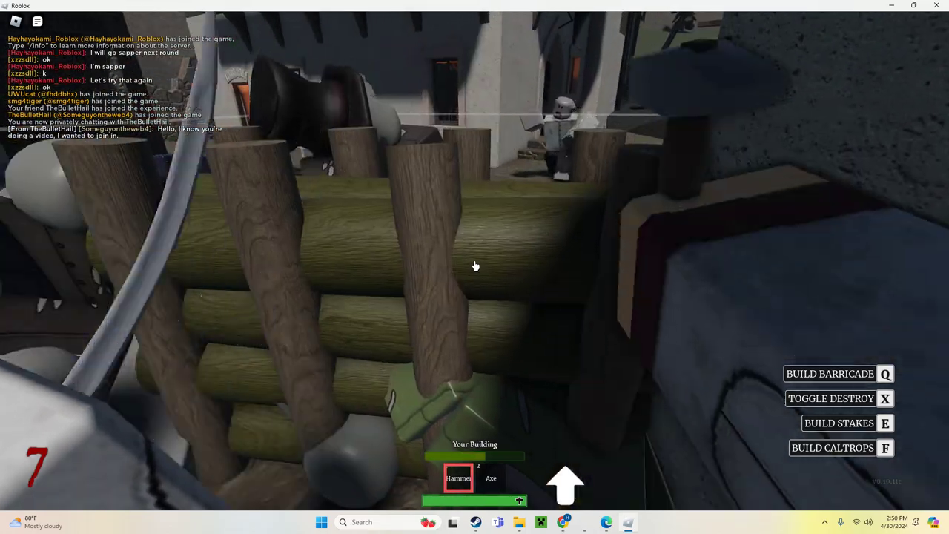
pyautogui.press('x')
pyautogui.press('2')
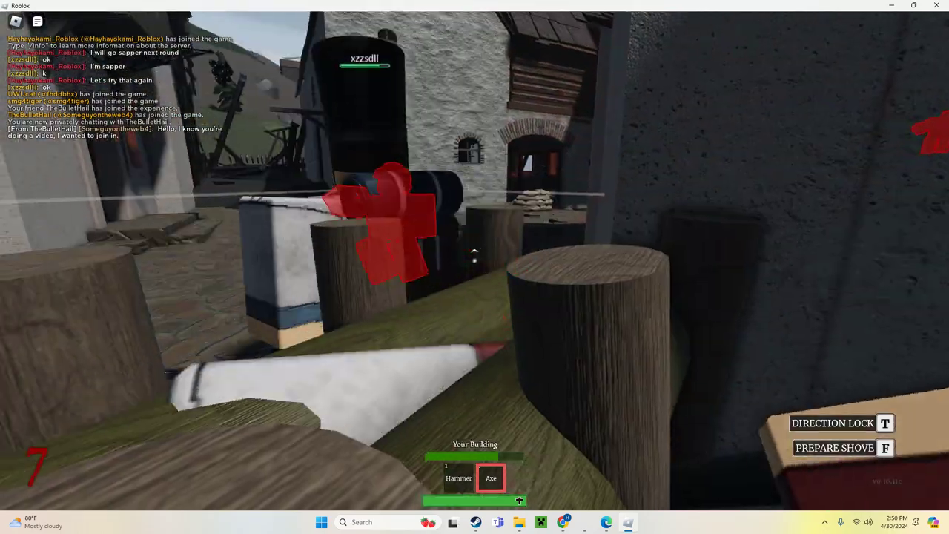
pyautogui.press('2')
pyautogui.write("Yeah, I'm in")
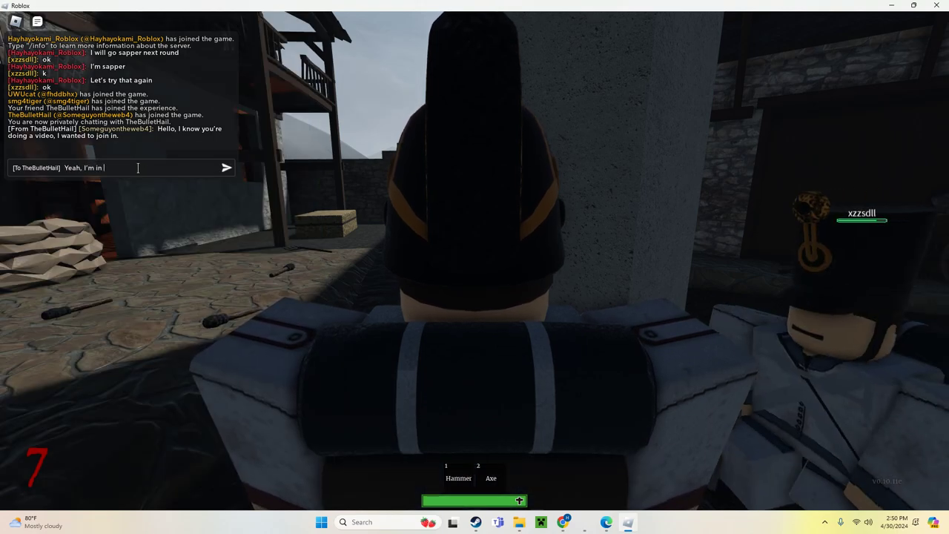
pyautogui.write('a video')
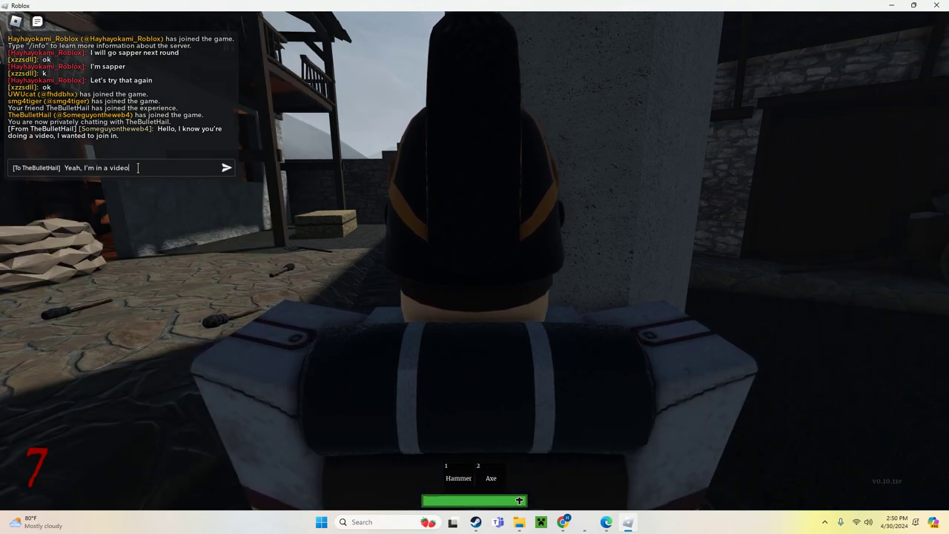
# Step: Send the private reply saying you're in a video, then re-equip the Hammer
pyautogui.press('Return')
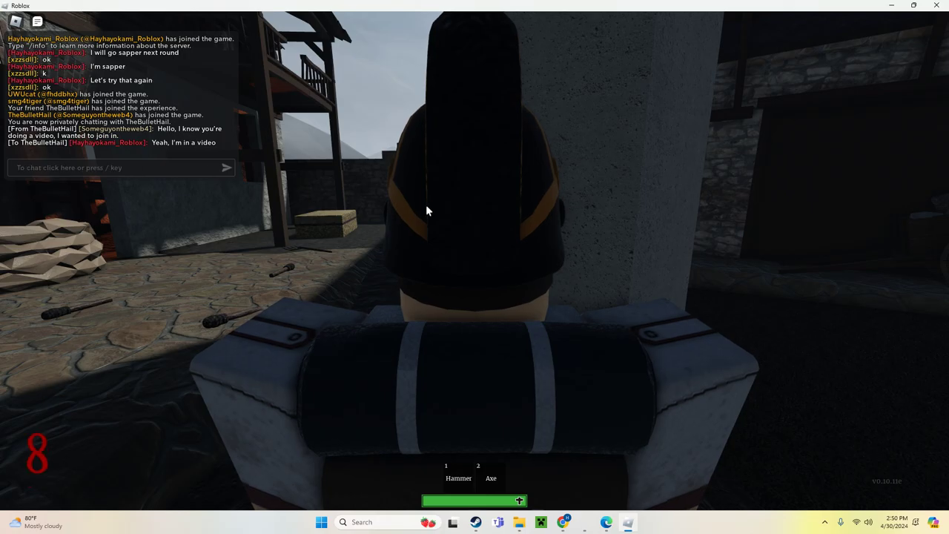
pyautogui.press('1')
pyautogui.press('2')
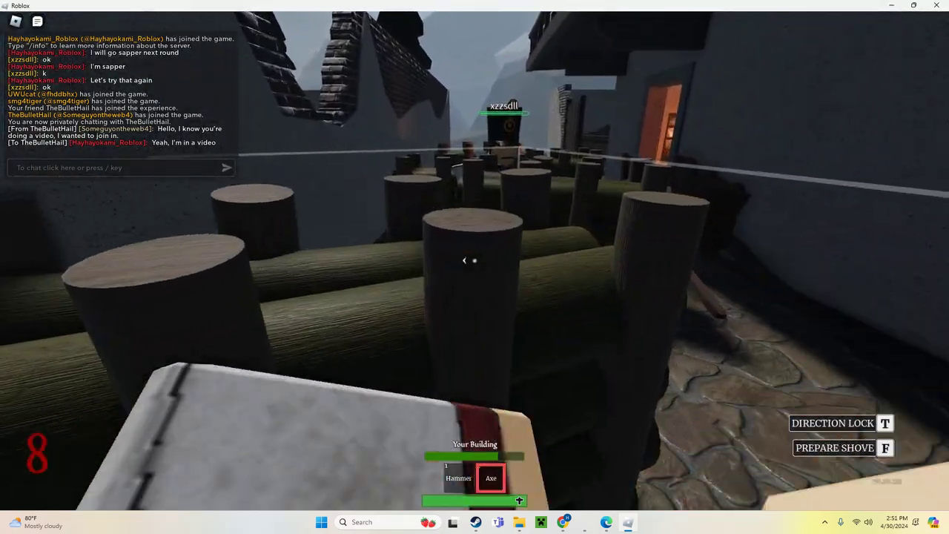
pyautogui.press('1')
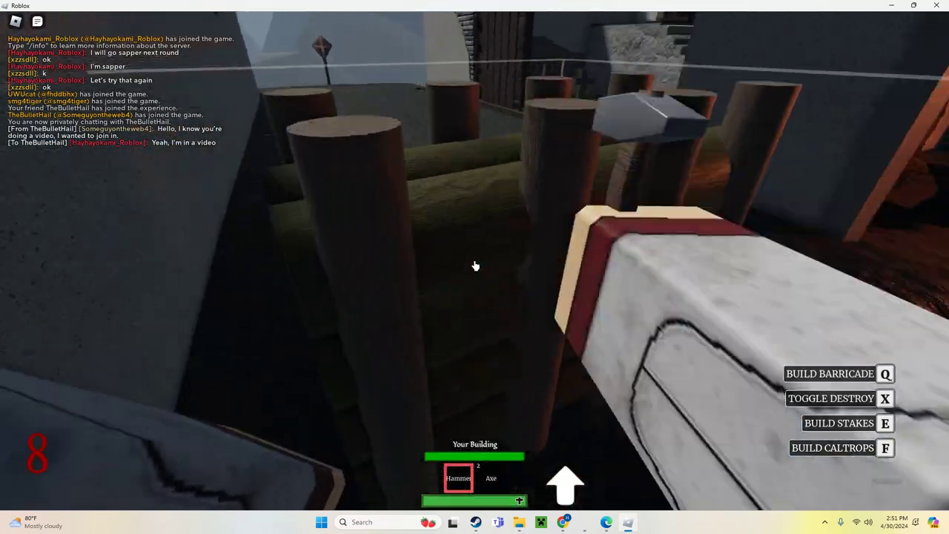
# Step: Place another log barricade ahead, alternating between Hammer and Axe
pyautogui.press('2')
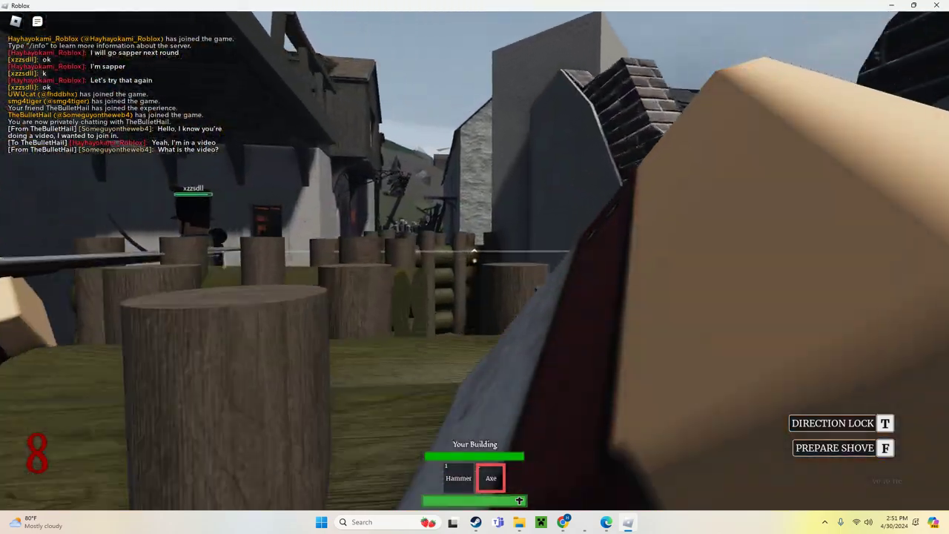
pyautogui.press('1')
pyautogui.press('x')
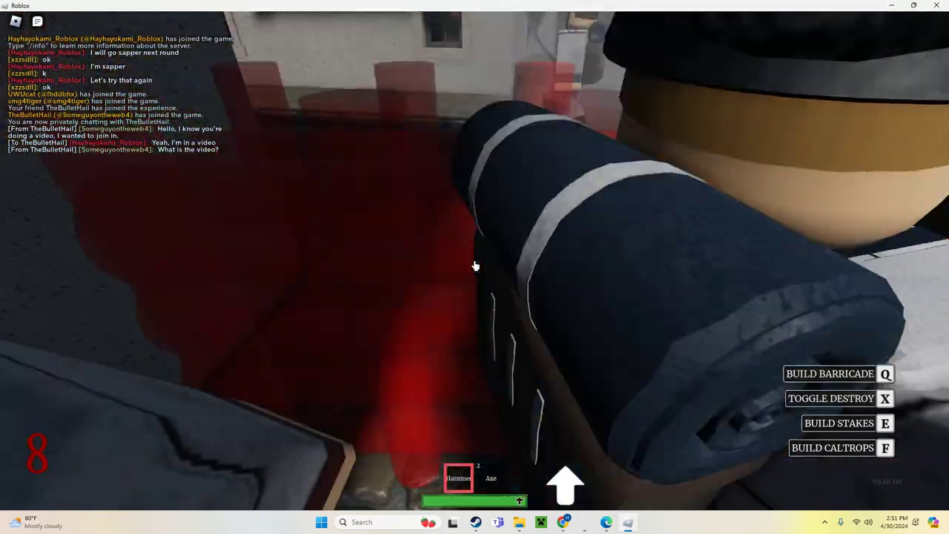
pyautogui.press('q')
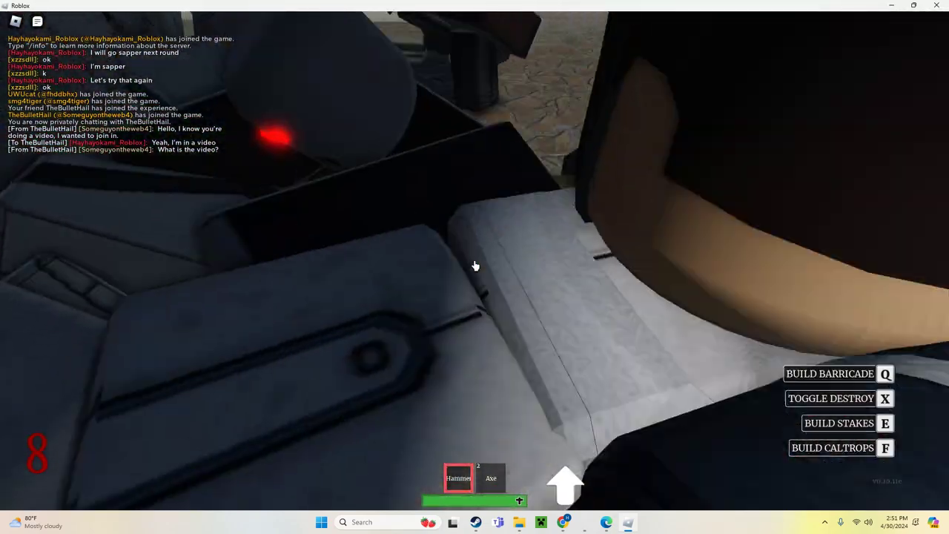
pyautogui.press('2')
pyautogui.press('1')
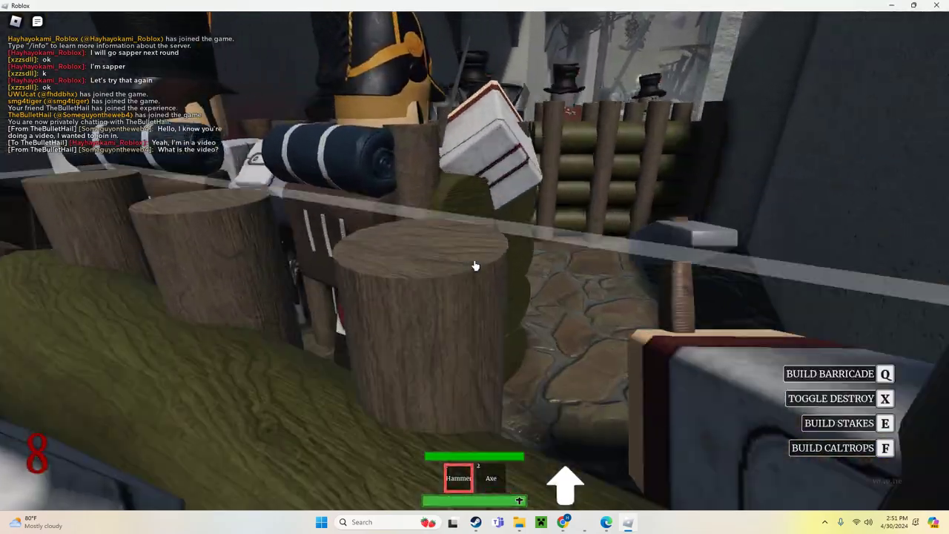
pyautogui.press('2')
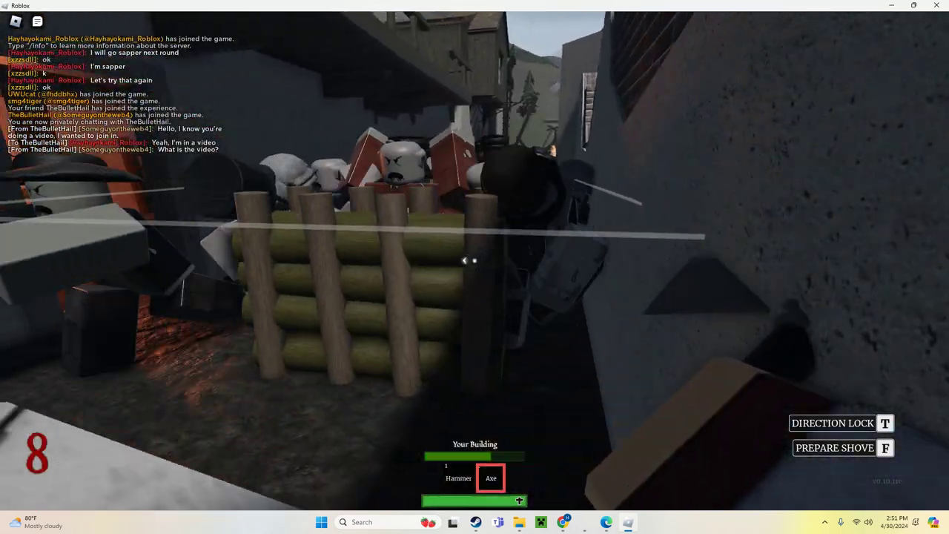
# Step: Equip the Hammer, then click the chat box to begin the 'This game' reply
pyautogui.press('1')
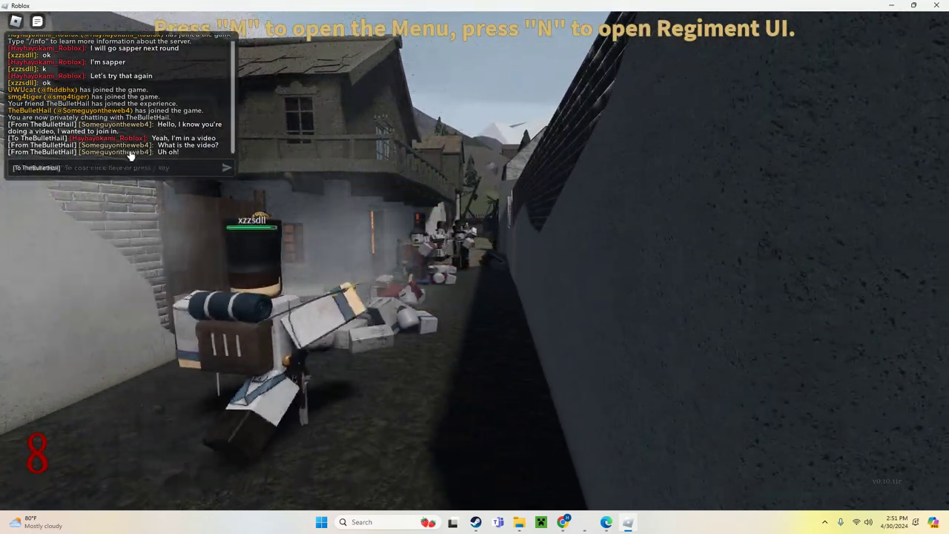
pyautogui.click(135, 168)
pyautogui.write('This game')
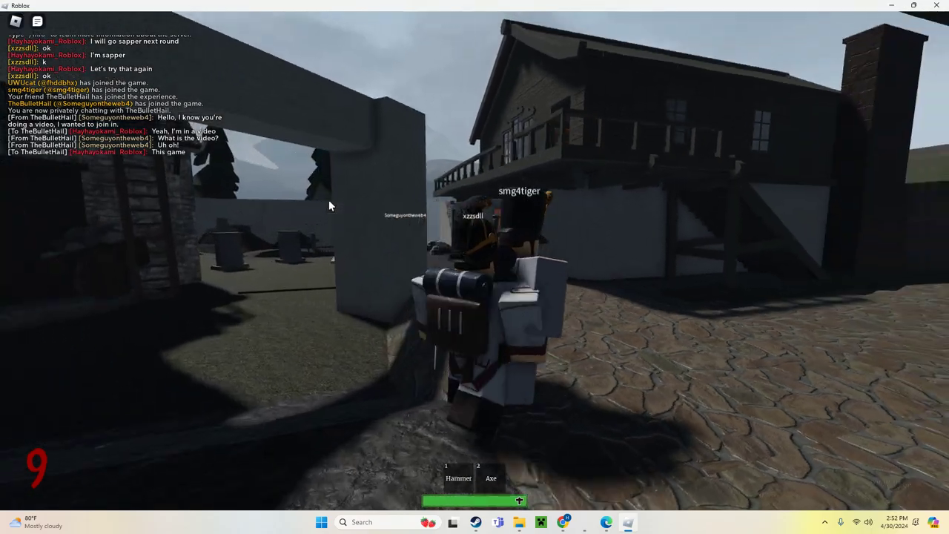
# Step: Place a log barricade with the hammer and build it up with stakes
pyautogui.press('1')
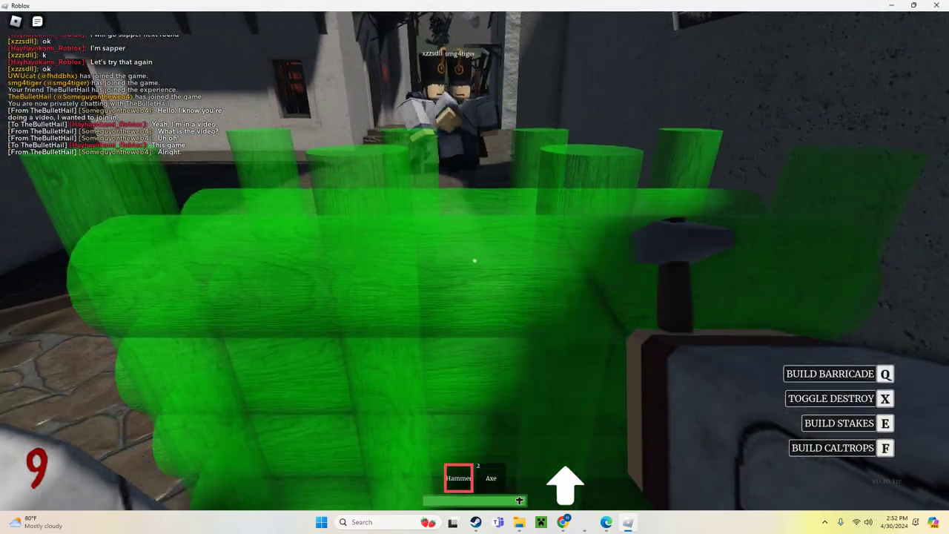
pyautogui.click(474, 260)
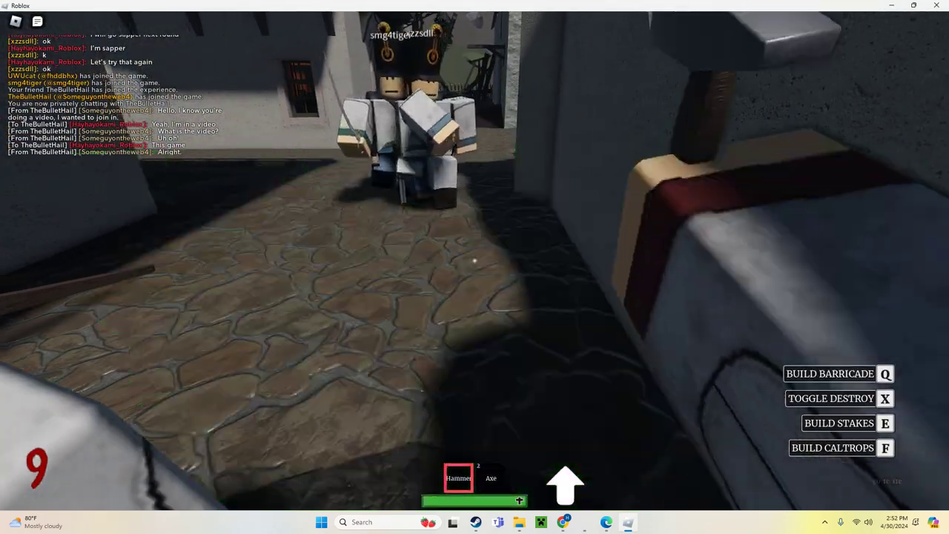
pyautogui.click(475, 261)
pyautogui.click(475, 260)
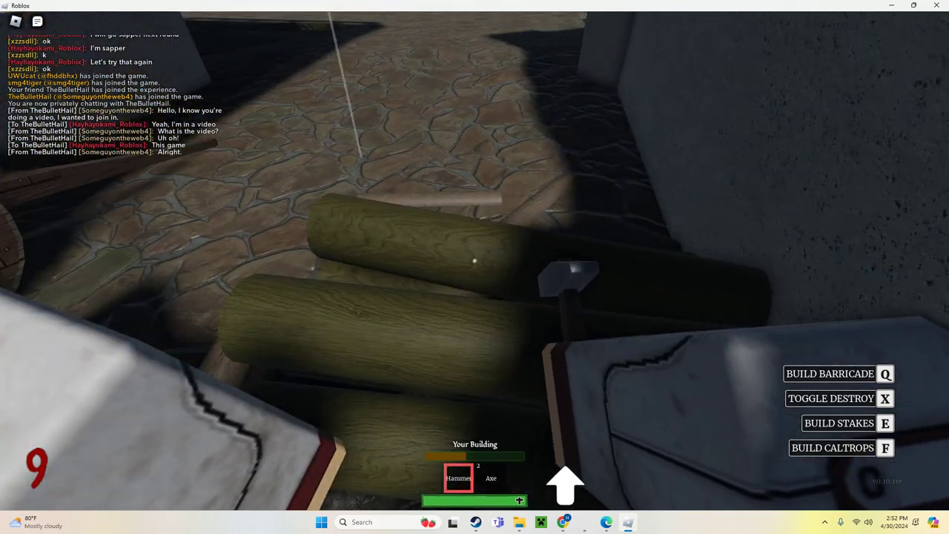
pyautogui.click(474, 260)
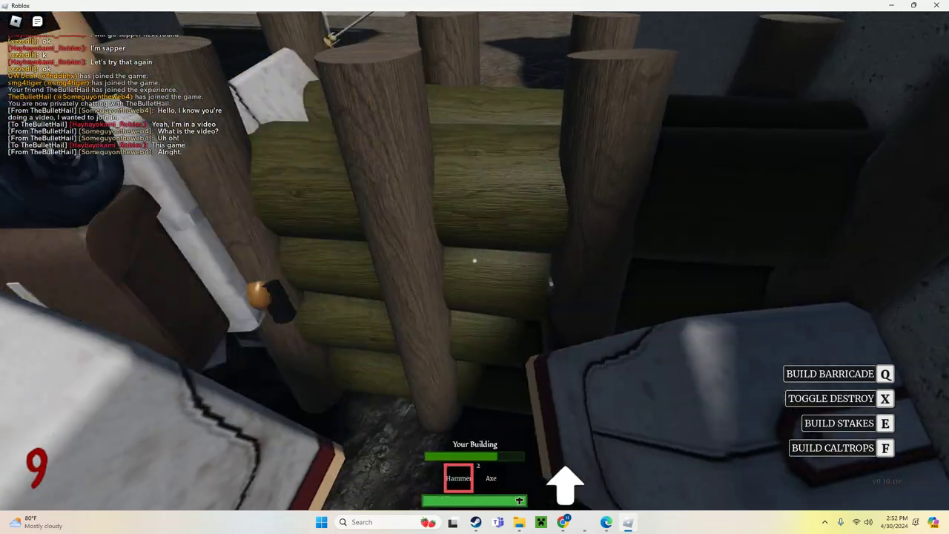
# Step: Try barricade spots by the gap and place one facing the street
pyautogui.press('q')
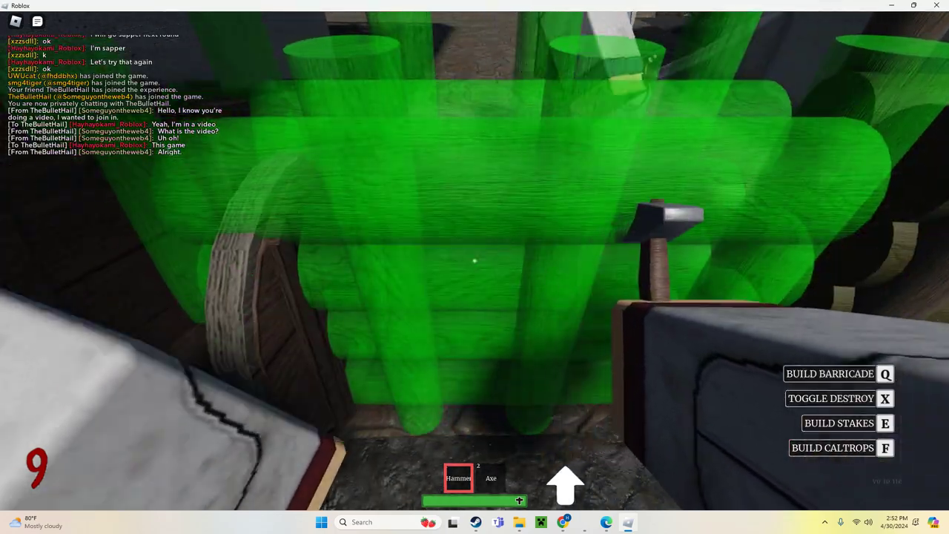
pyautogui.press('q')
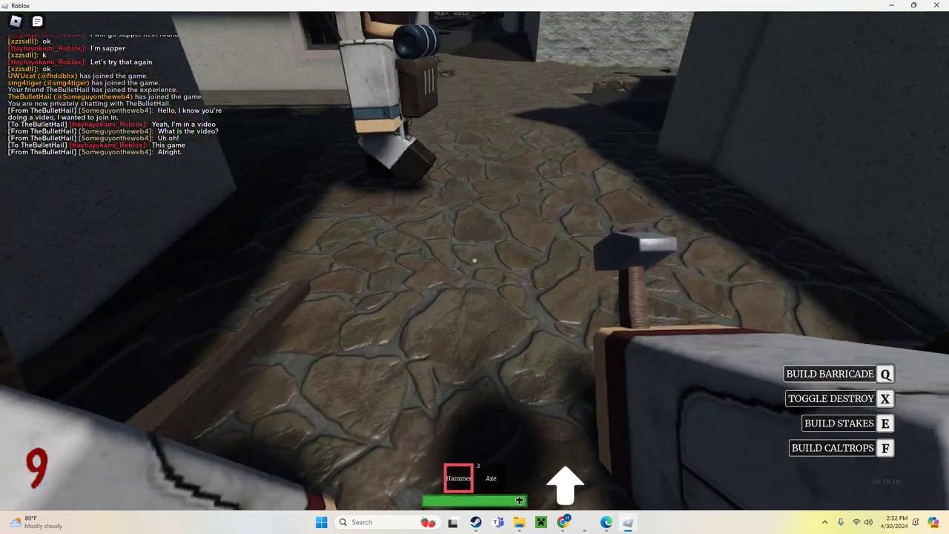
pyautogui.press('q')
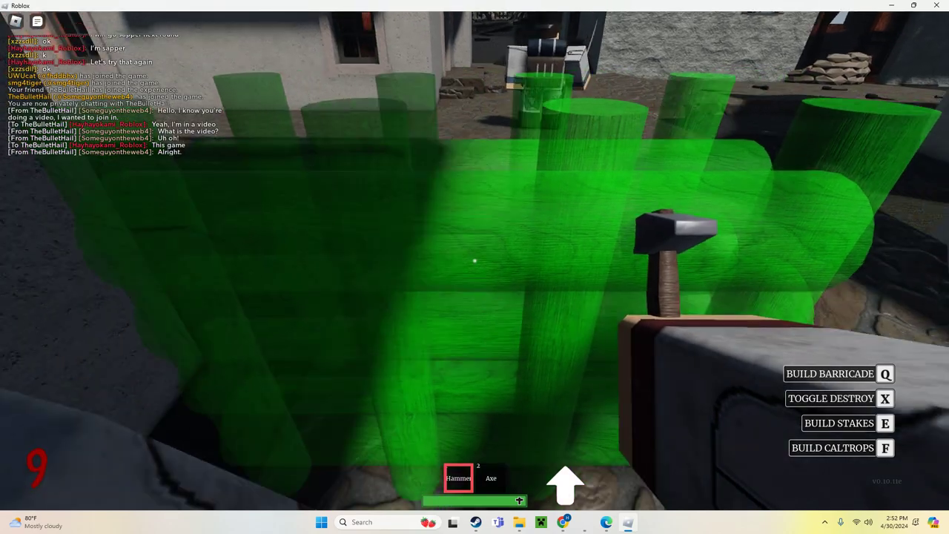
pyautogui.click(474, 261)
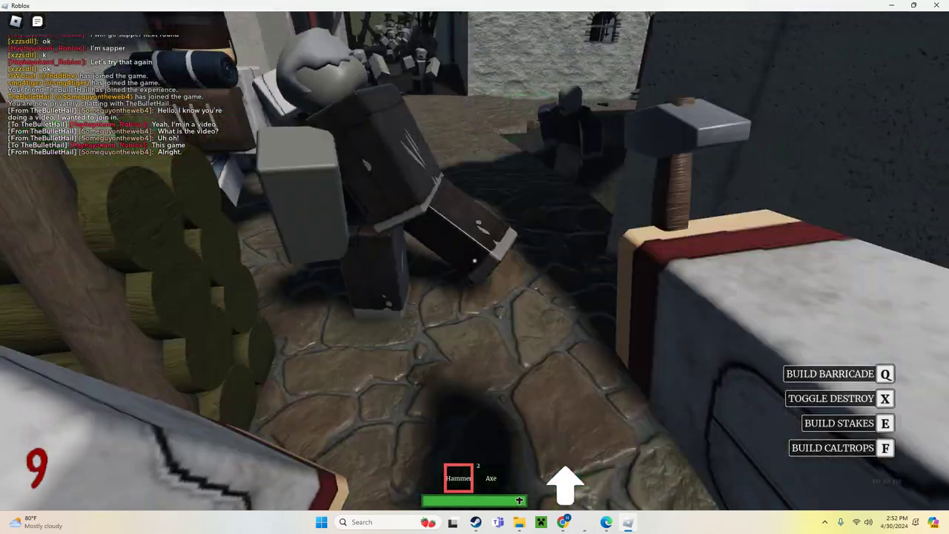
# Step: Alternate between hammer and axe, swinging at enemies in the alley
pyautogui.press('2')
pyautogui.press('1')
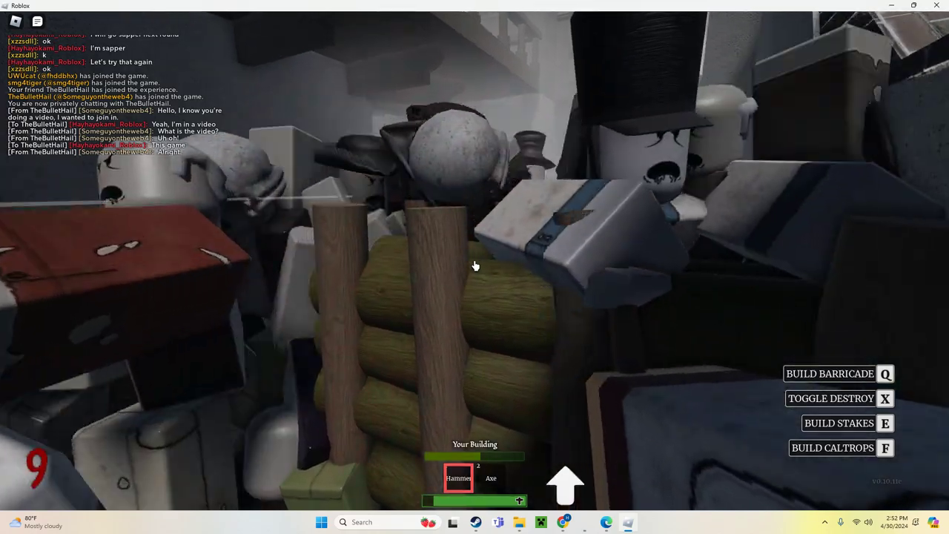
pyautogui.press('1')
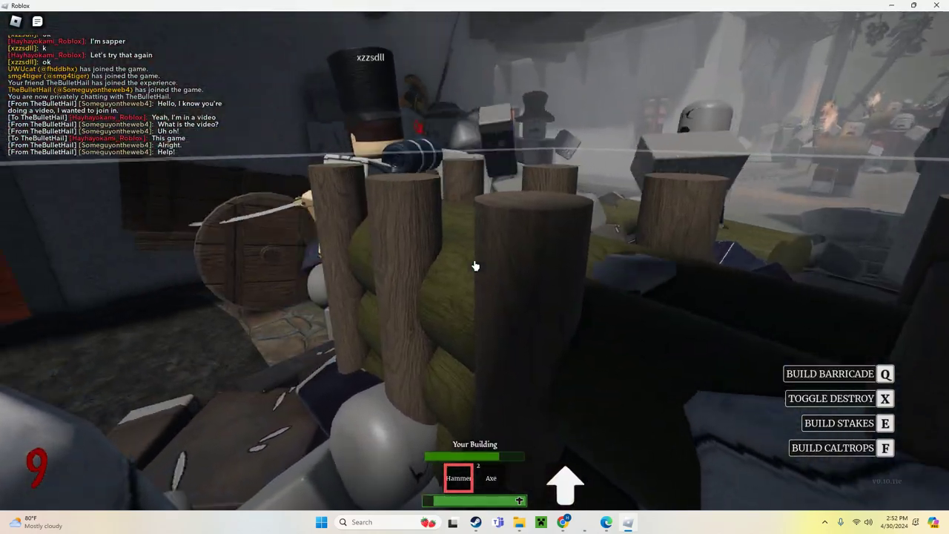
pyautogui.press('2')
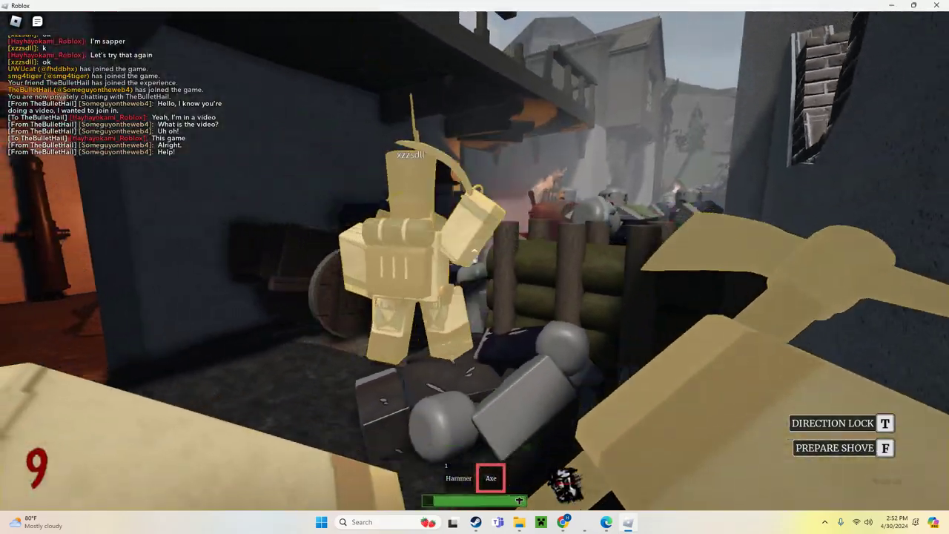
pyautogui.press('1')
pyautogui.press('2')
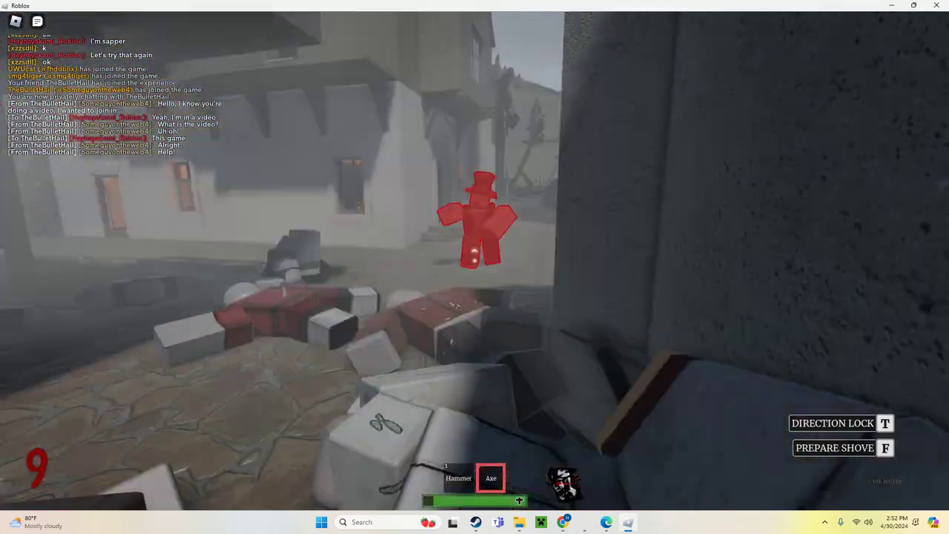
pyautogui.click(474, 254)
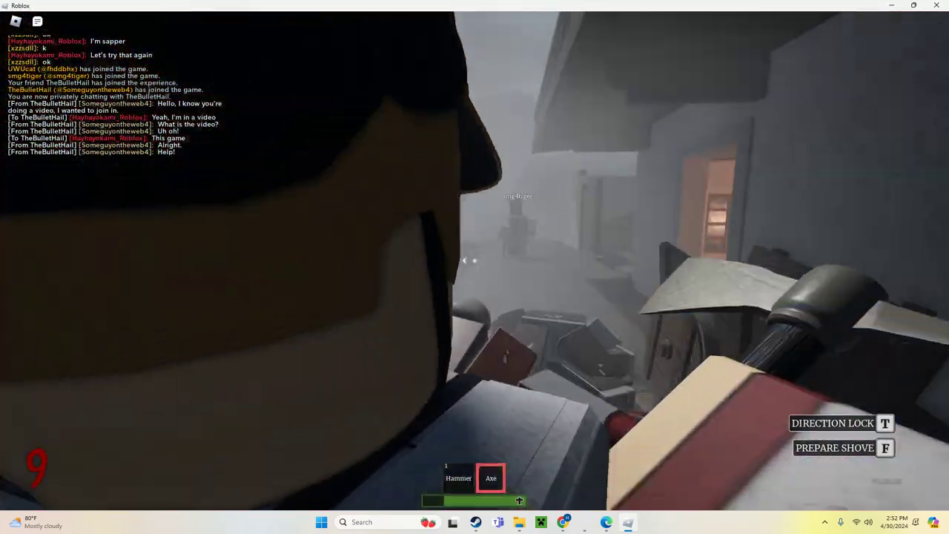
# Step: Place another log barricade in the alley and start hammering it
pyautogui.press('1')
pyautogui.press('q')
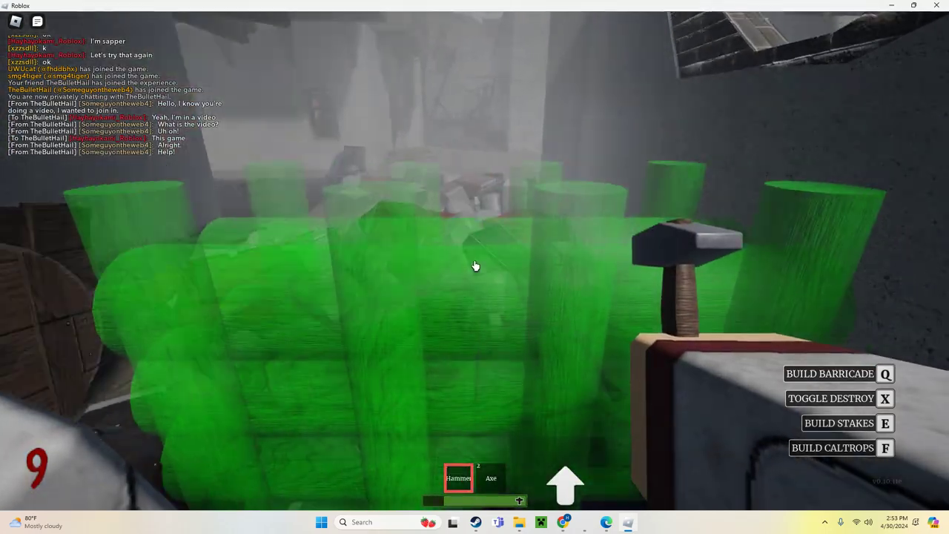
pyautogui.click(474, 265)
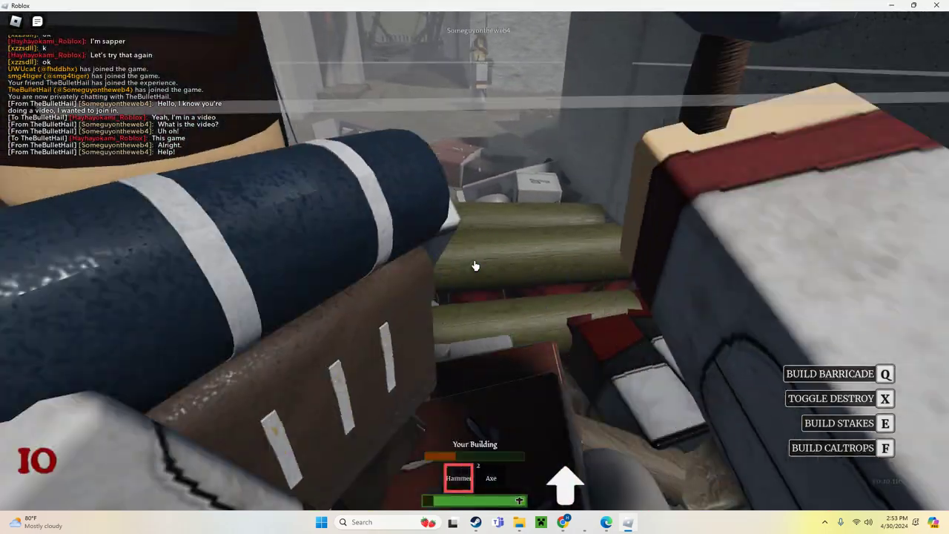
pyautogui.click(474, 265)
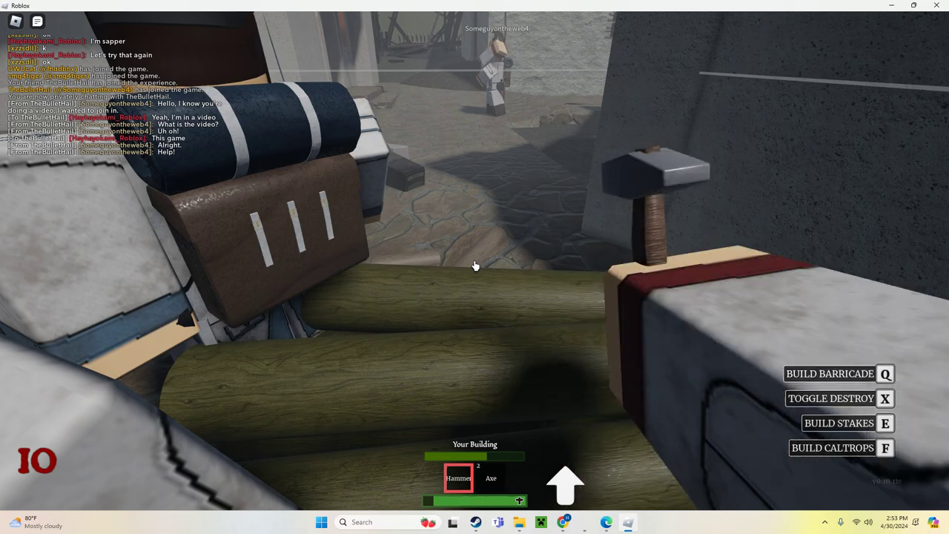
# Step: Finish hammering the staked log barricade
pyautogui.click(475, 265)
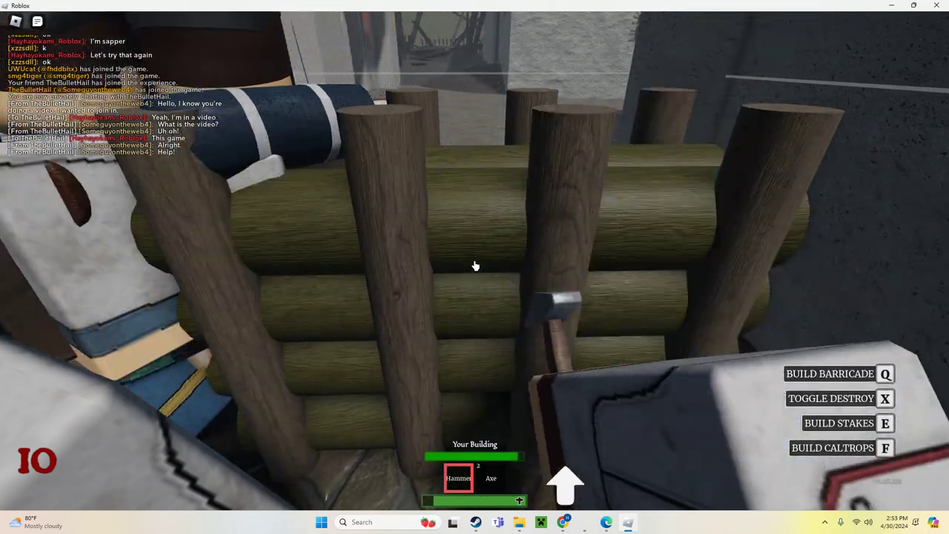
pyautogui.press('q')
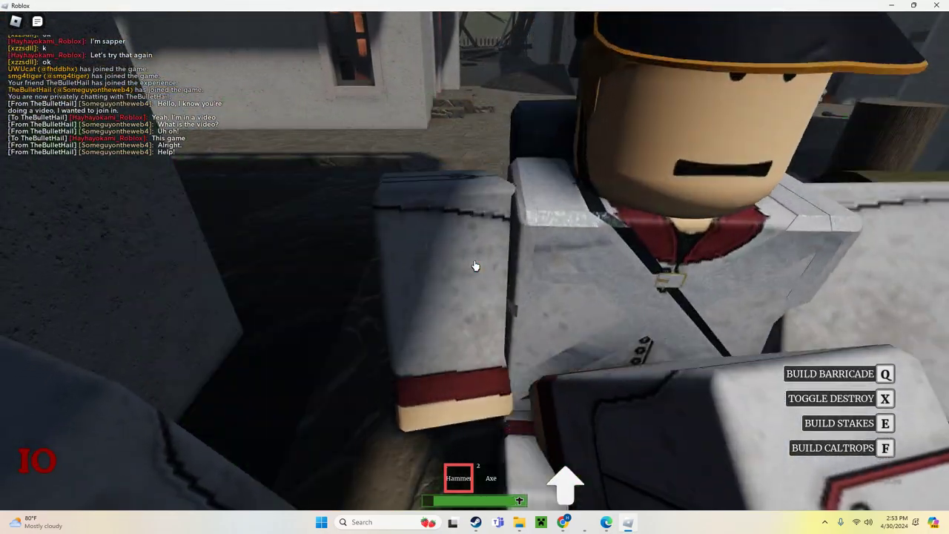
pyautogui.click(476, 266)
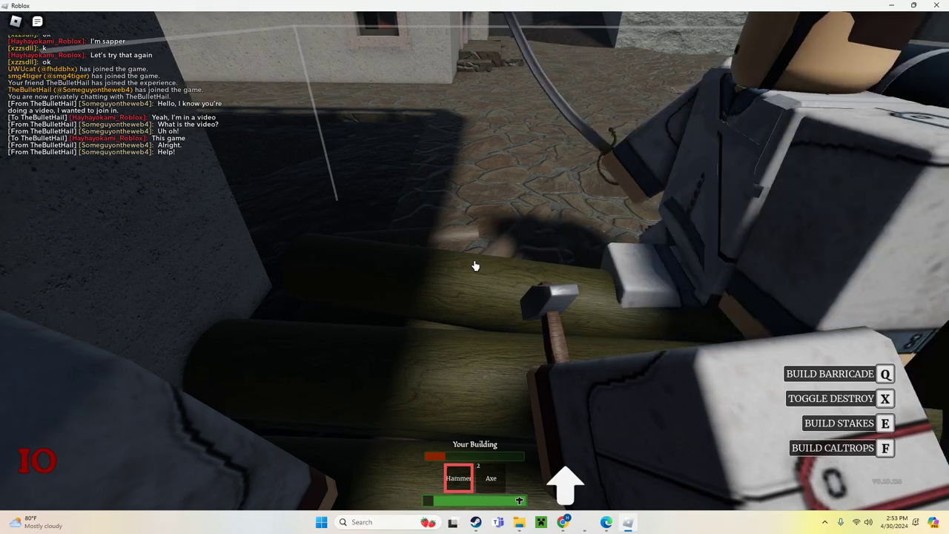
pyautogui.click(476, 265)
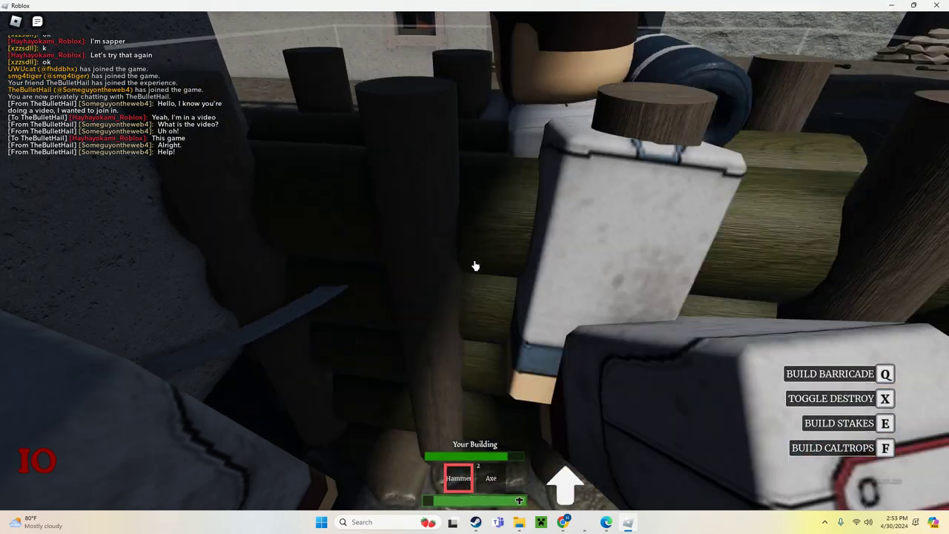
pyautogui.click(476, 265)
# Step: Place a new set of stakes beside the barricade and hammer them in
pyautogui.press('e')
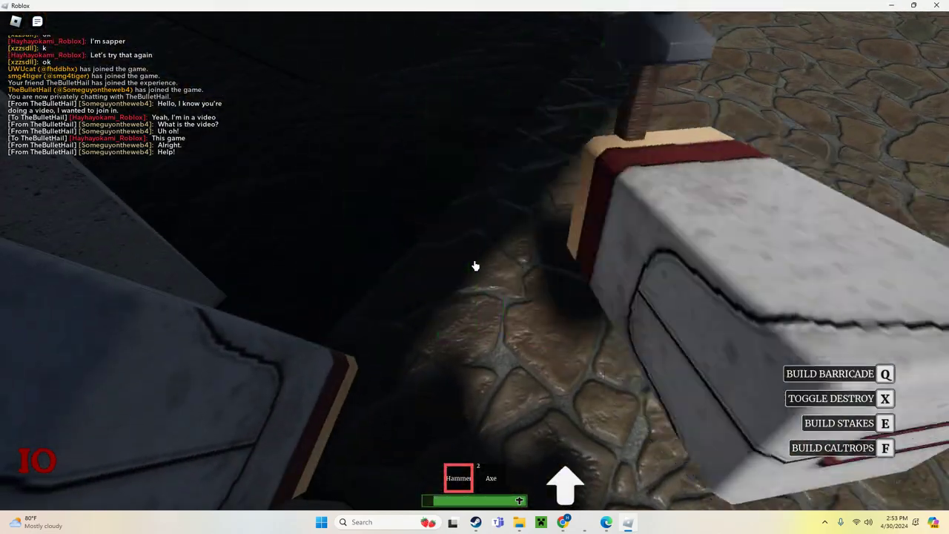
pyautogui.click(475, 265)
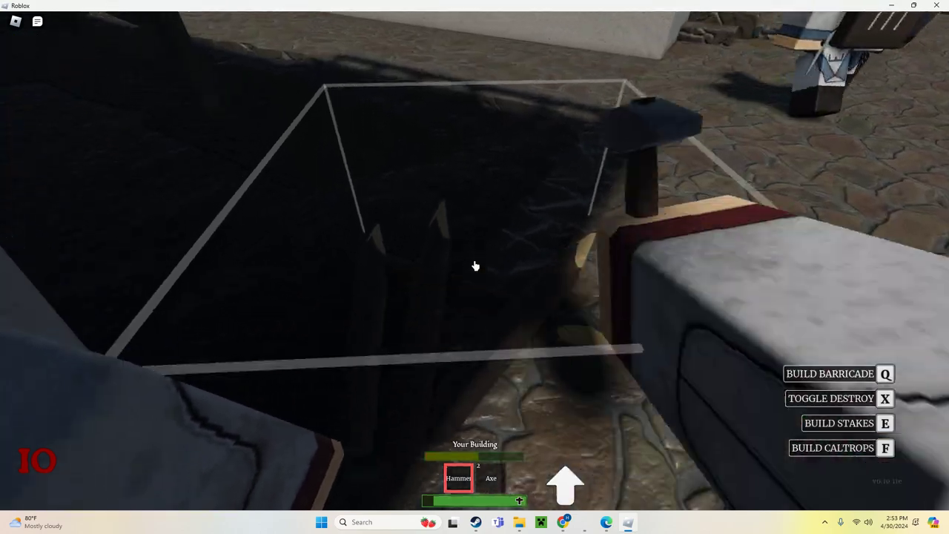
pyautogui.click(476, 266)
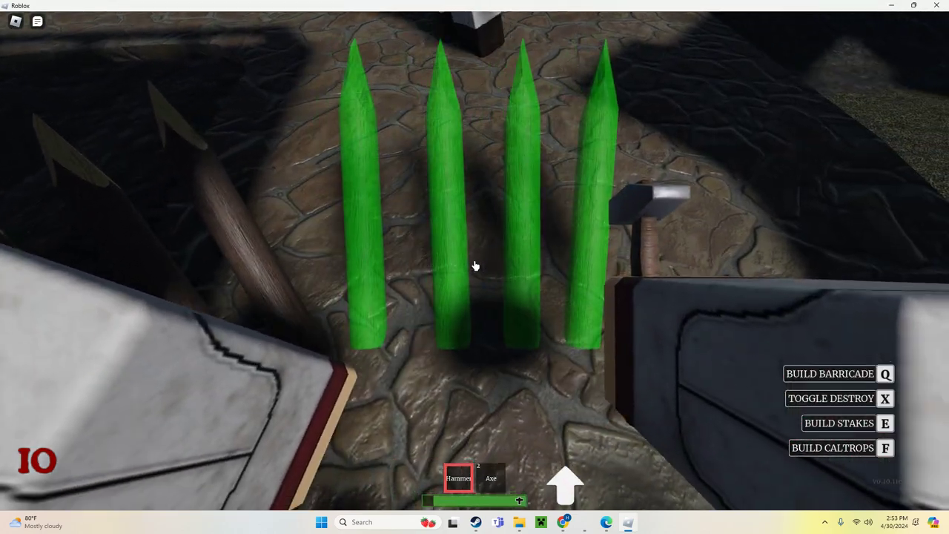
pyautogui.click(475, 265)
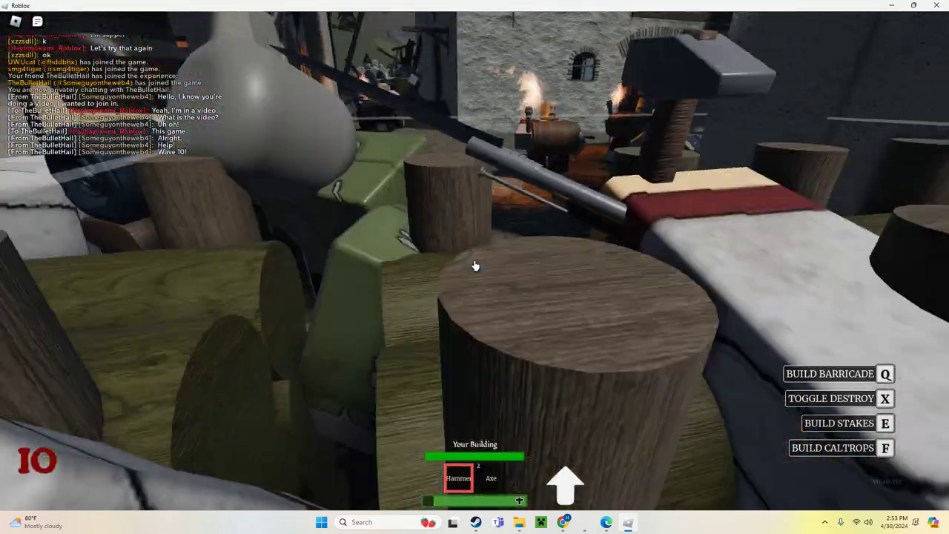
# Step: Swap between axe and hammer while previewing more stakes and a barricade ahead
pyautogui.press('2')
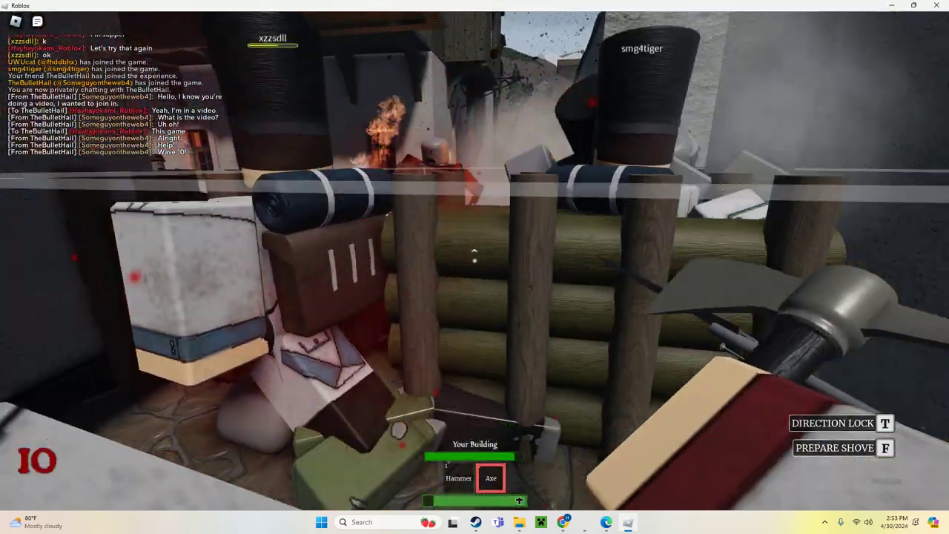
pyautogui.press('1')
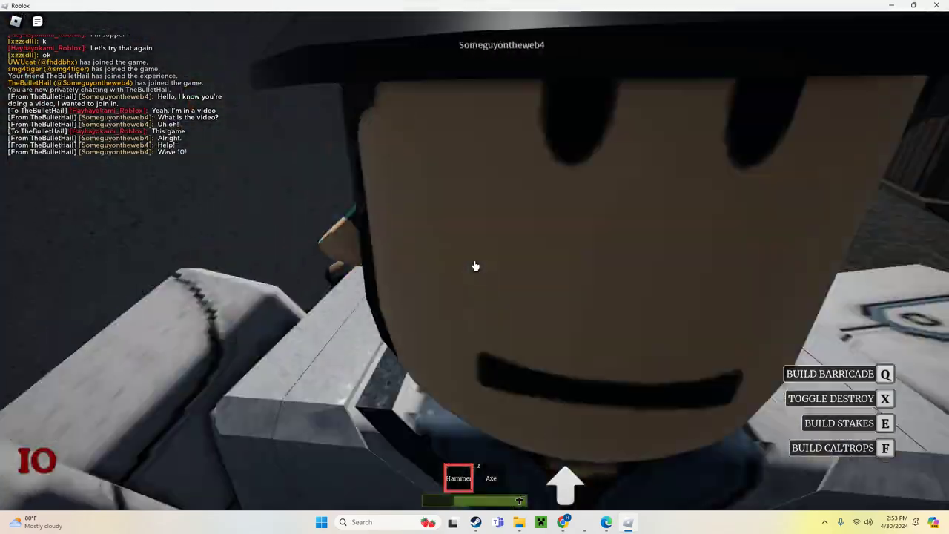
pyautogui.press('e')
pyautogui.press('q')
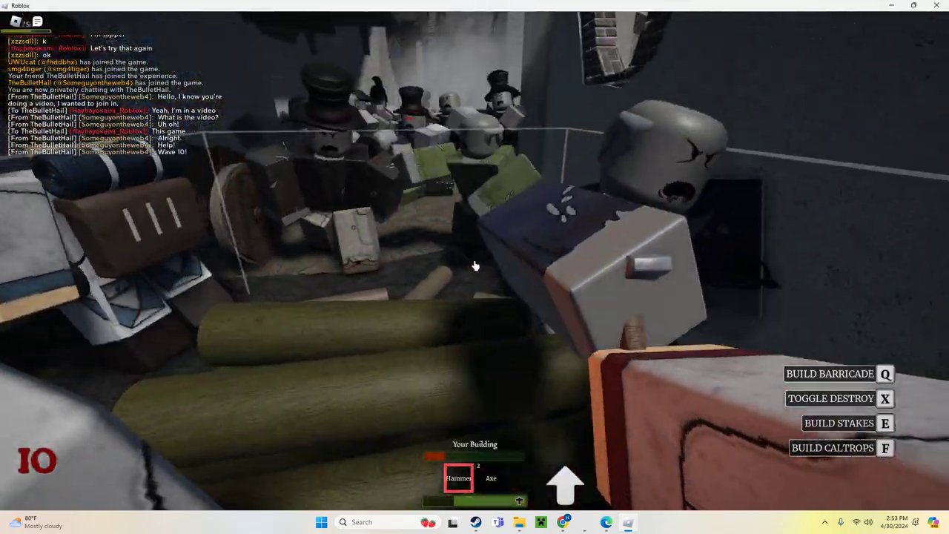
pyautogui.press('1')
# Step: Fight with the axe, then place a log barricade and hammer it to full
pyautogui.press('2')
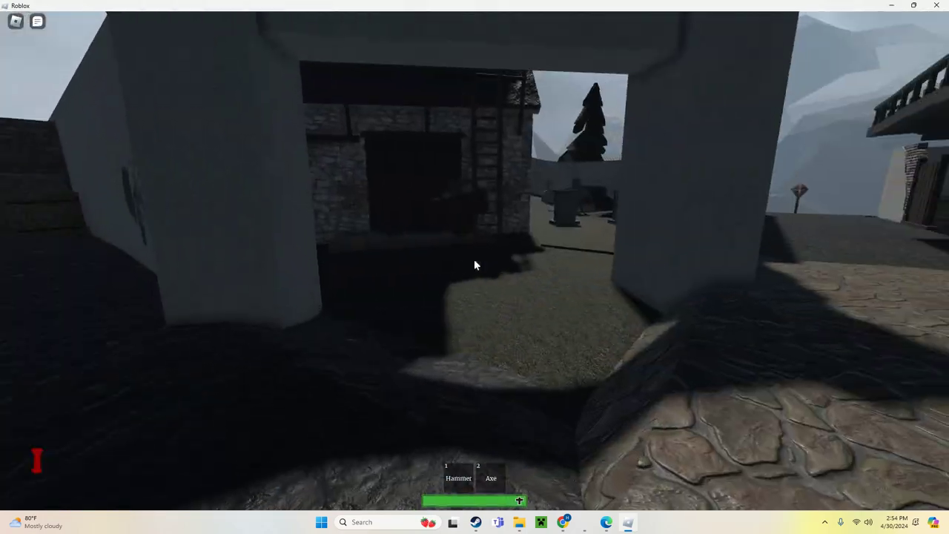
pyautogui.press('1')
pyautogui.press('q')
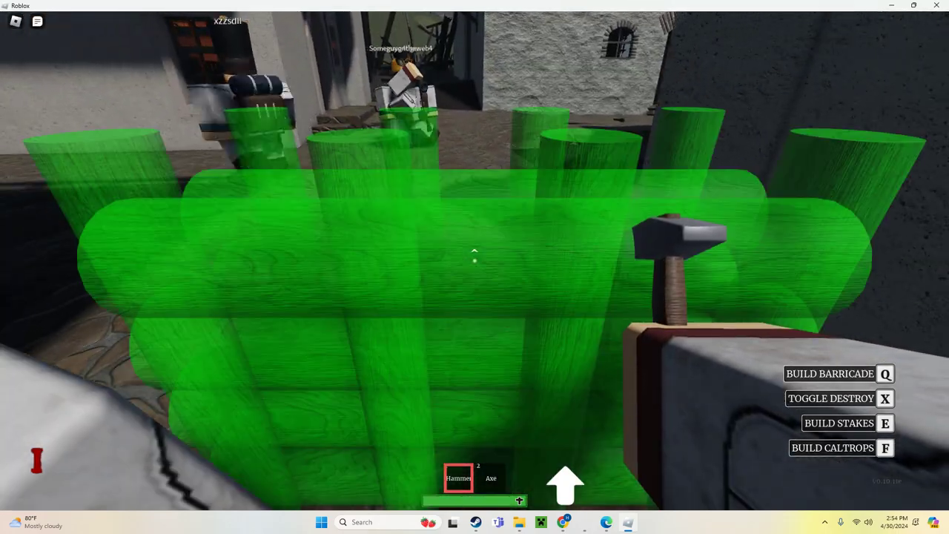
pyautogui.click(475, 252)
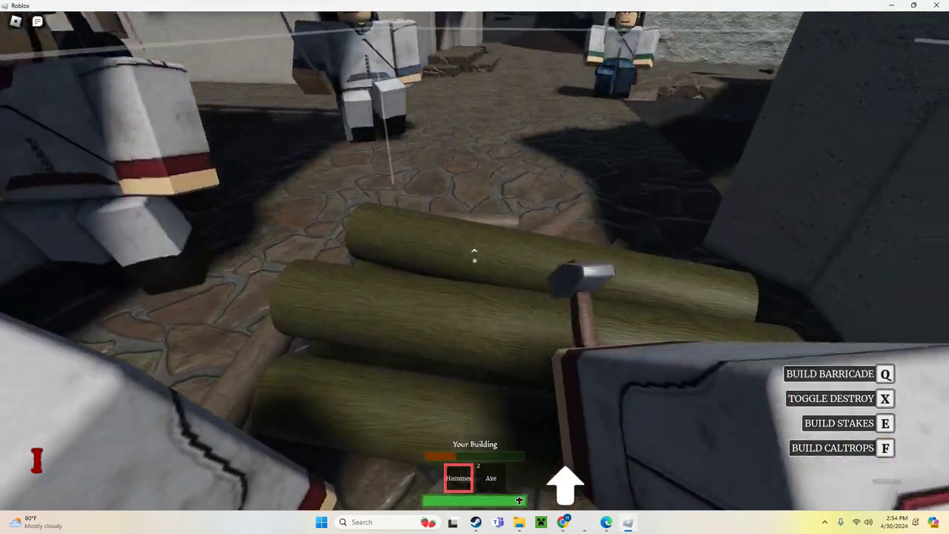
pyautogui.click(475, 256)
pyautogui.click(474, 256)
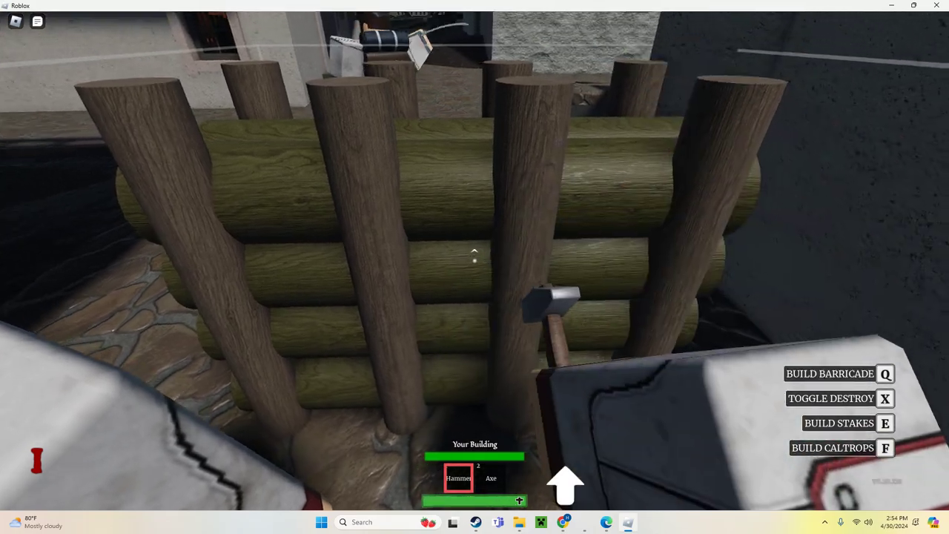
pyautogui.press('q')
pyautogui.press('q')
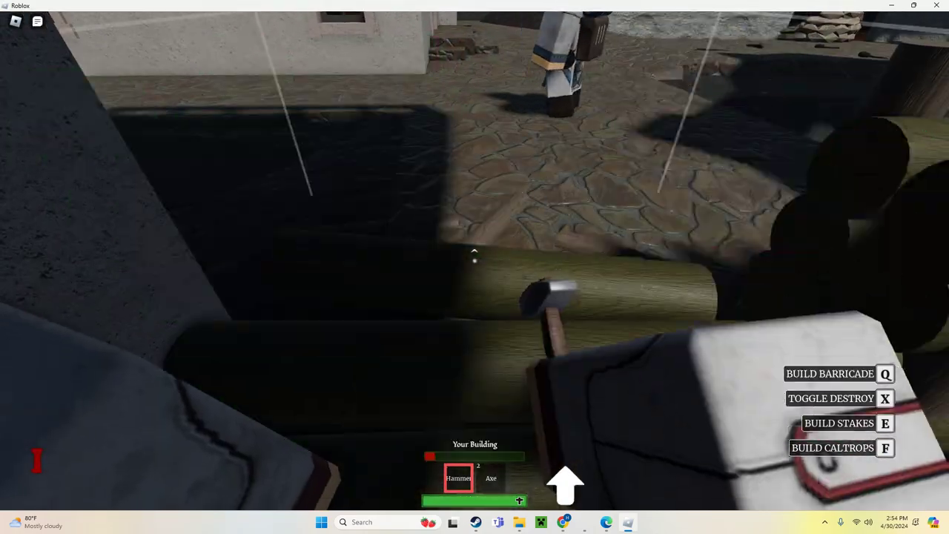
pyautogui.click(474, 256)
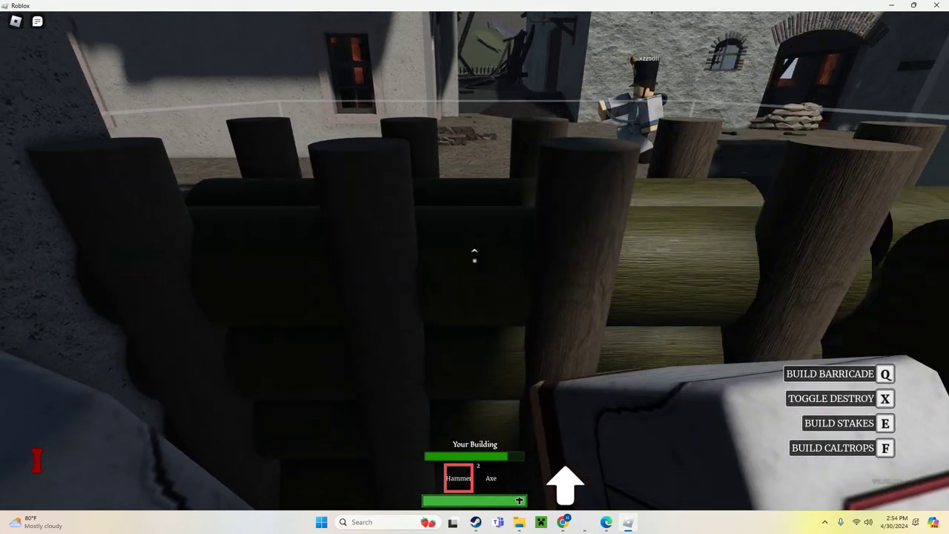
# Step: Place a log barricade near the other players and hammer it higher
pyautogui.press('q')
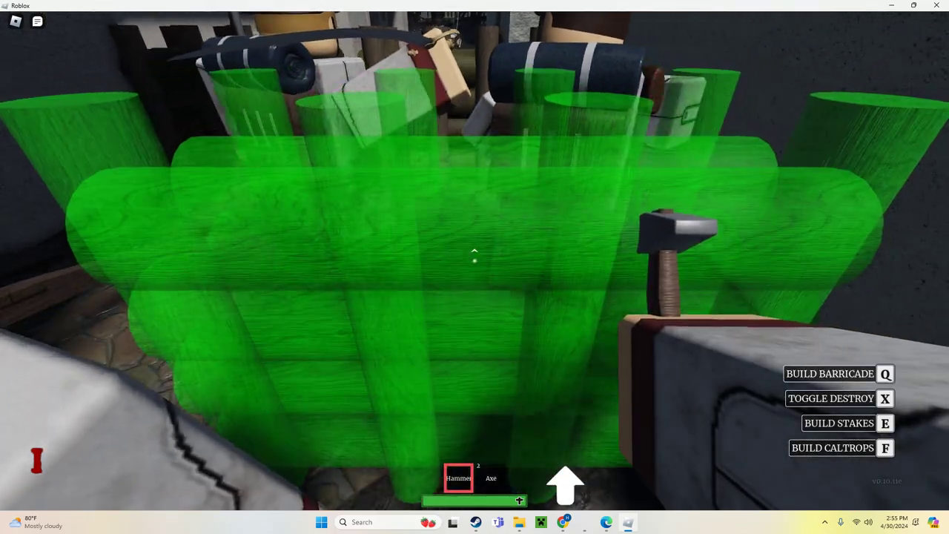
pyautogui.click(475, 255)
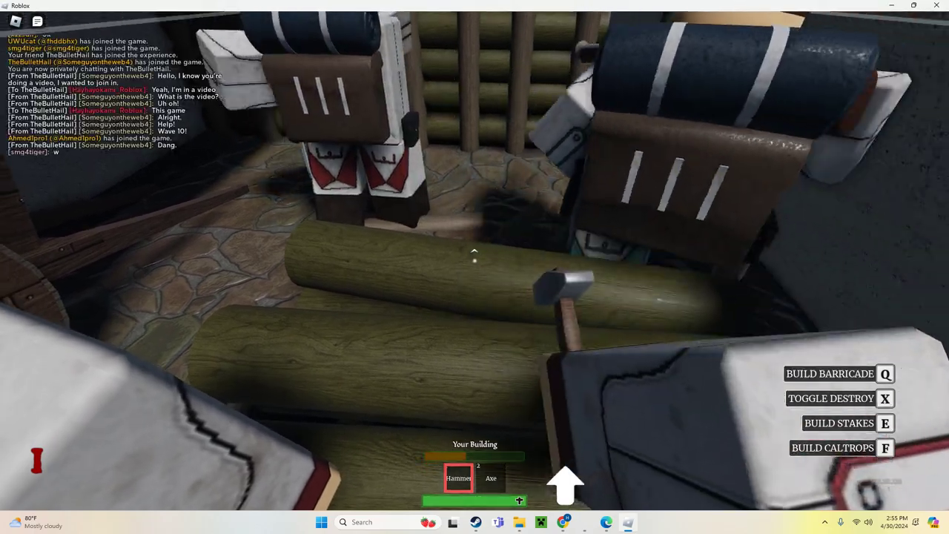
pyautogui.click(474, 256)
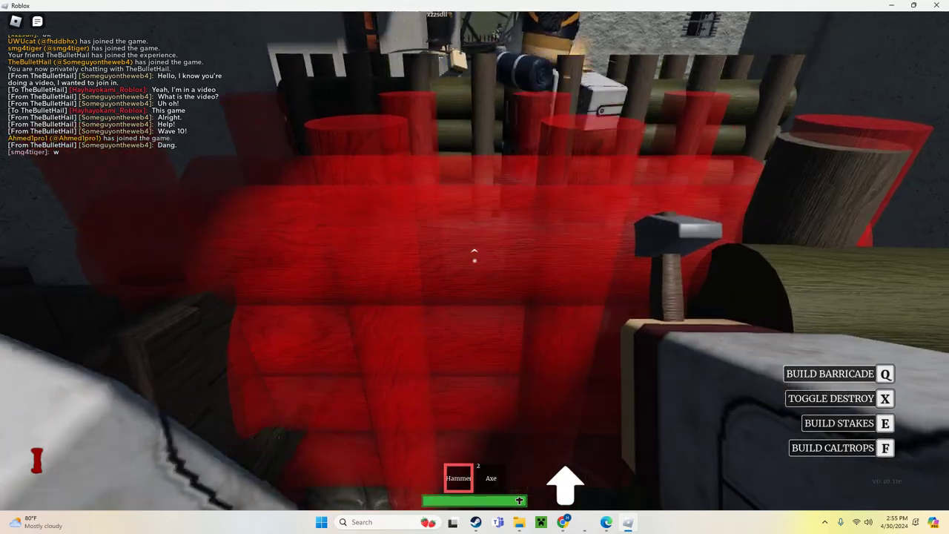
pyautogui.click(474, 256)
pyautogui.click(474, 256)
pyautogui.click(474, 256)
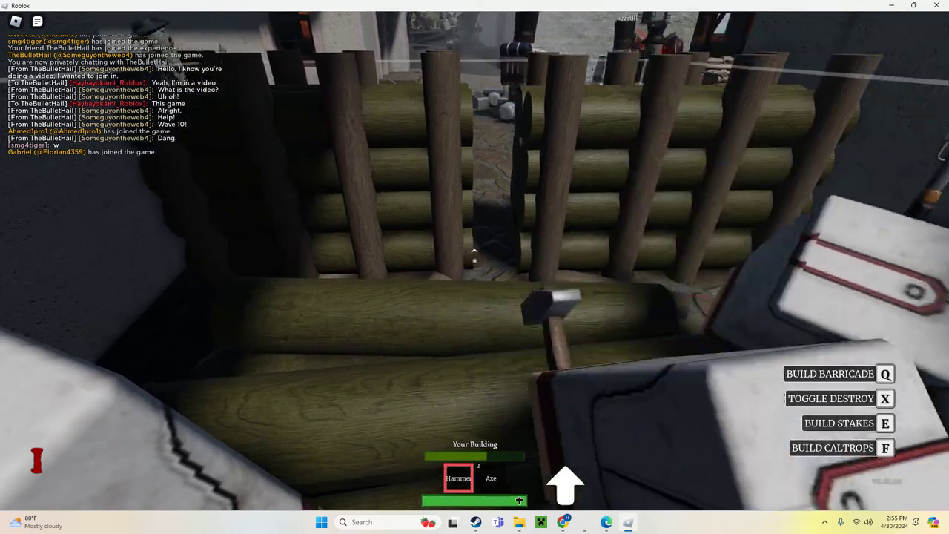
pyautogui.click(474, 256)
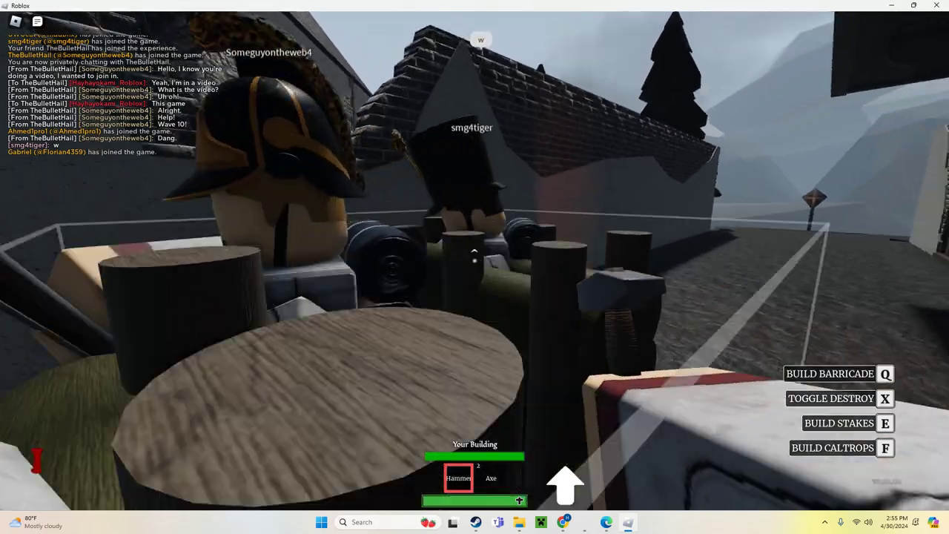
# Step: Start a barricade against the log wall and axe an attacker
pyautogui.press('q')
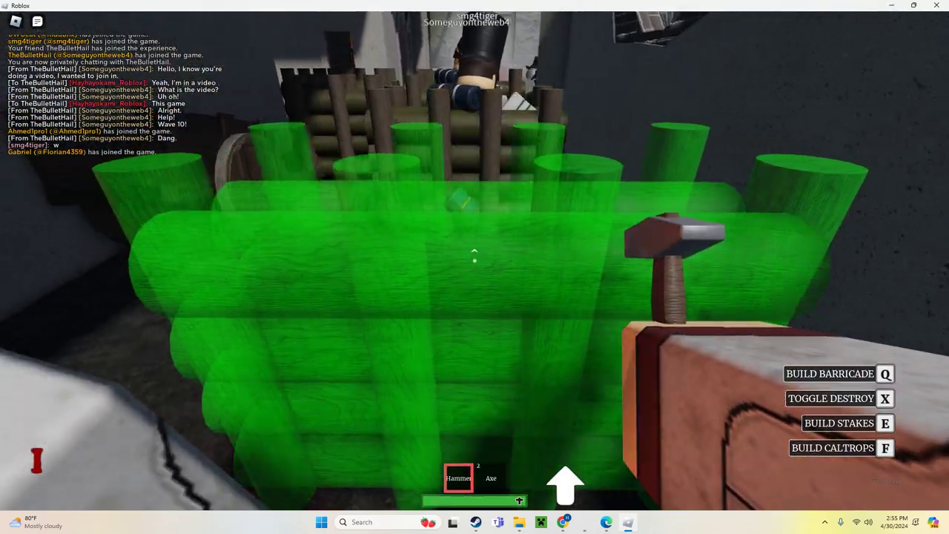
pyautogui.click(474, 256)
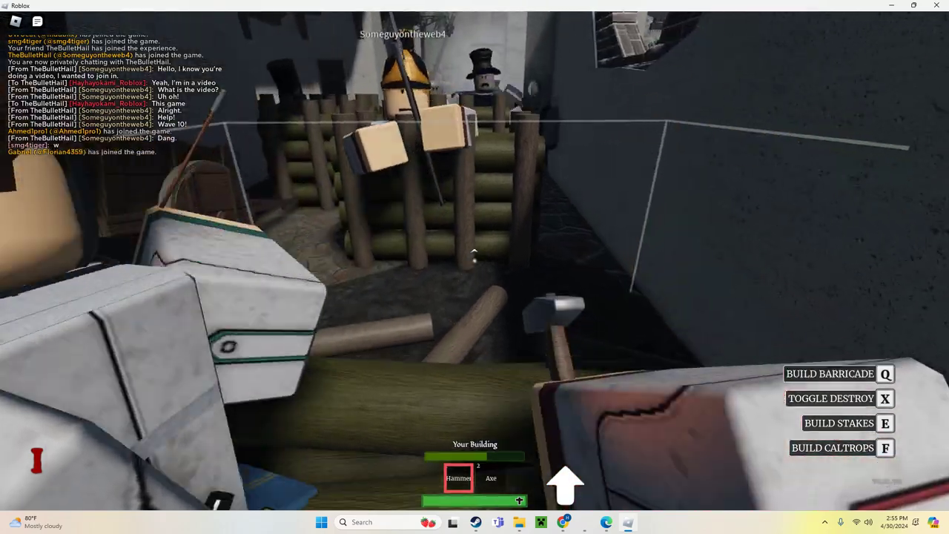
pyautogui.press('2')
pyautogui.click(474, 256)
pyautogui.press('1')
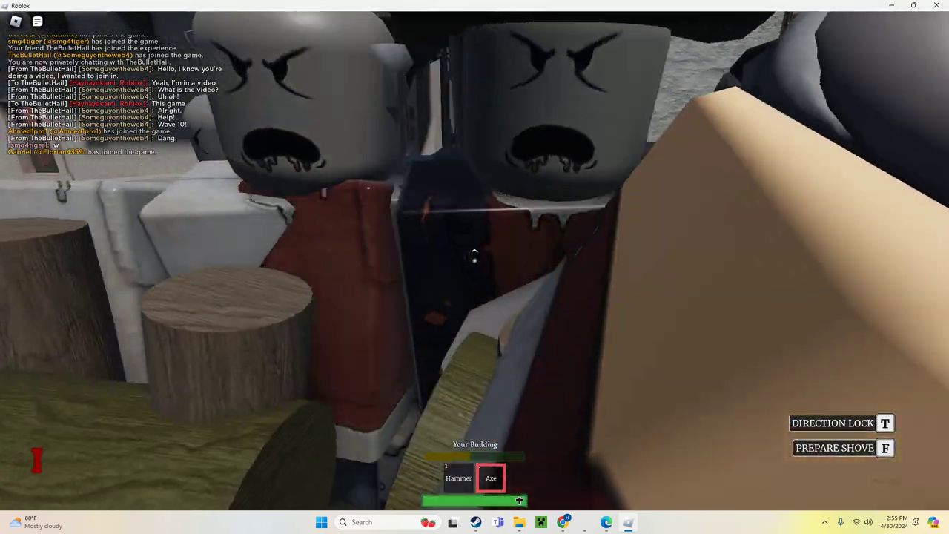
# Step: Switch between axe and hammer while fighting, then preview another barricade spot
pyautogui.press('1')
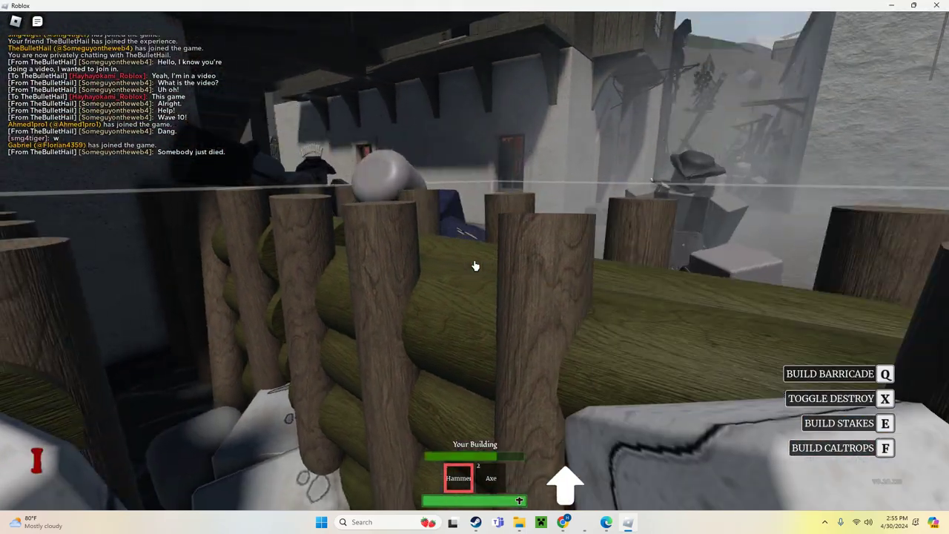
pyautogui.press('2')
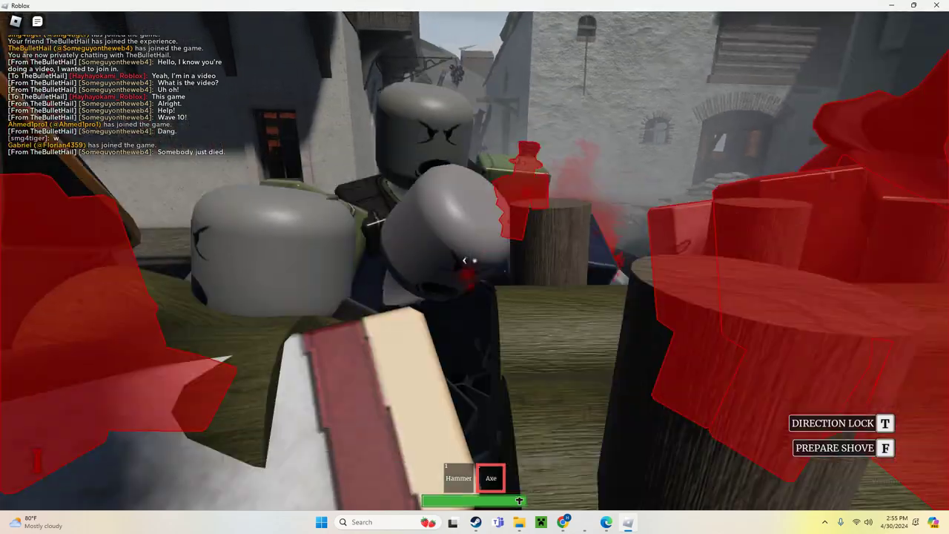
pyautogui.press('1')
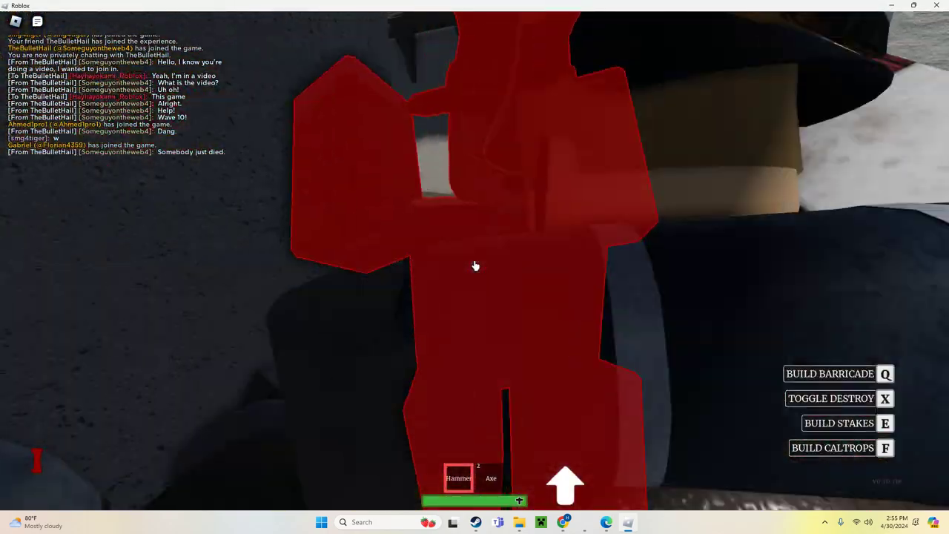
pyautogui.press('2')
pyautogui.press('1')
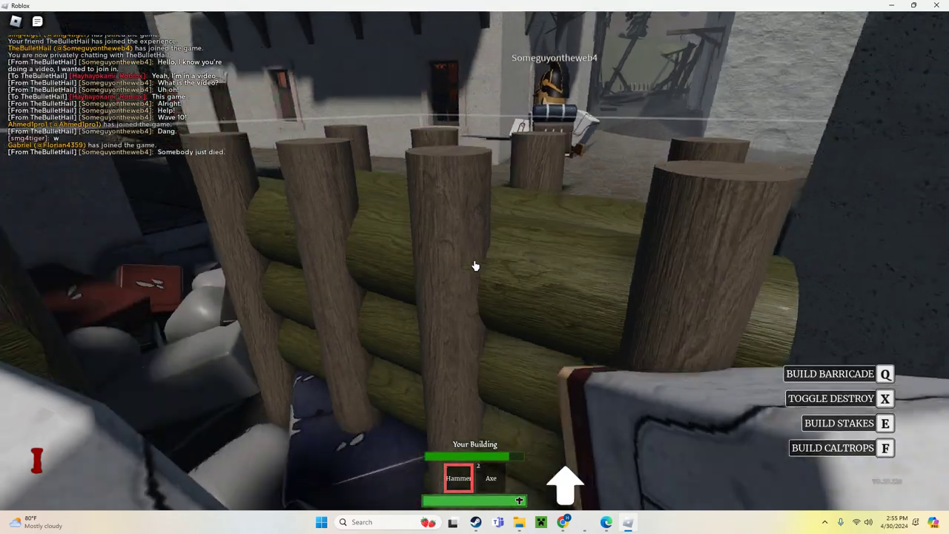
pyautogui.press('q')
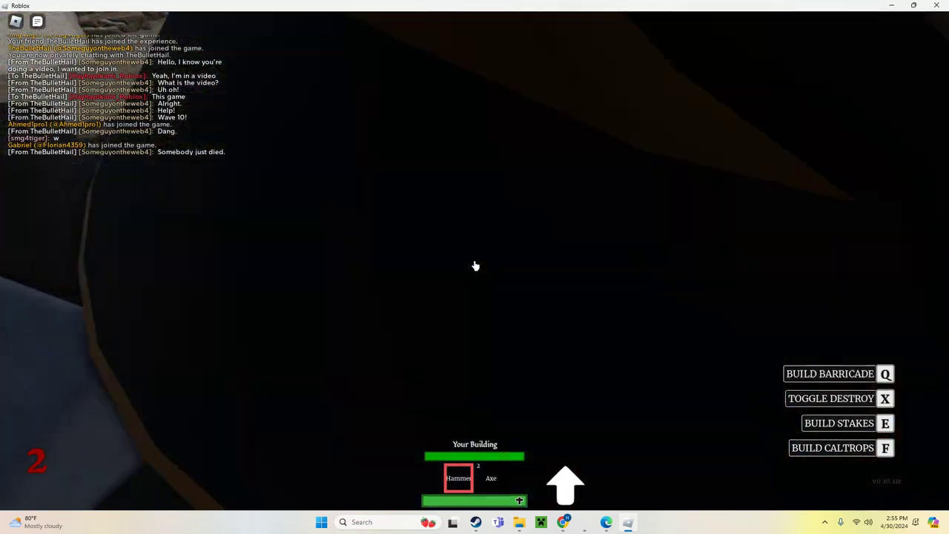
# Step: Move to a new spot, then place and hammer up a set of stakes
pyautogui.press('w')
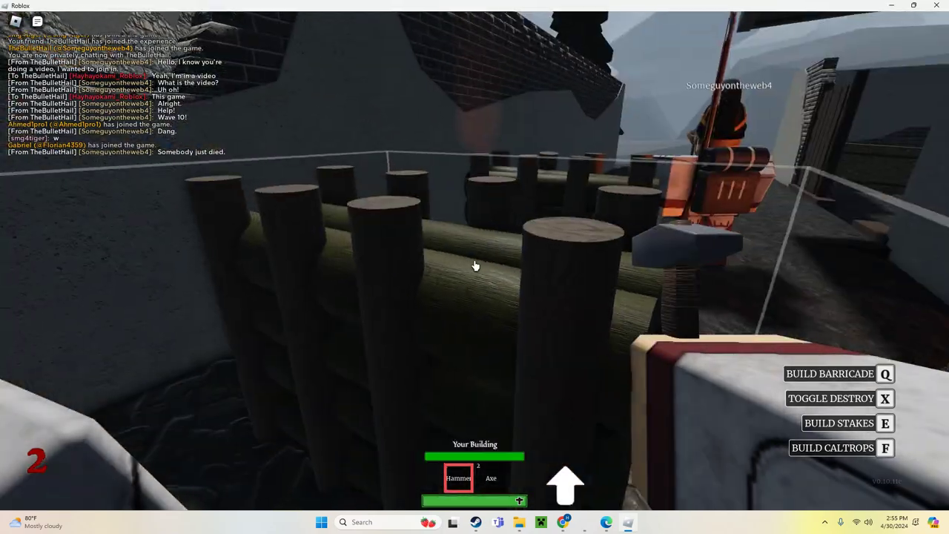
pyautogui.press('e')
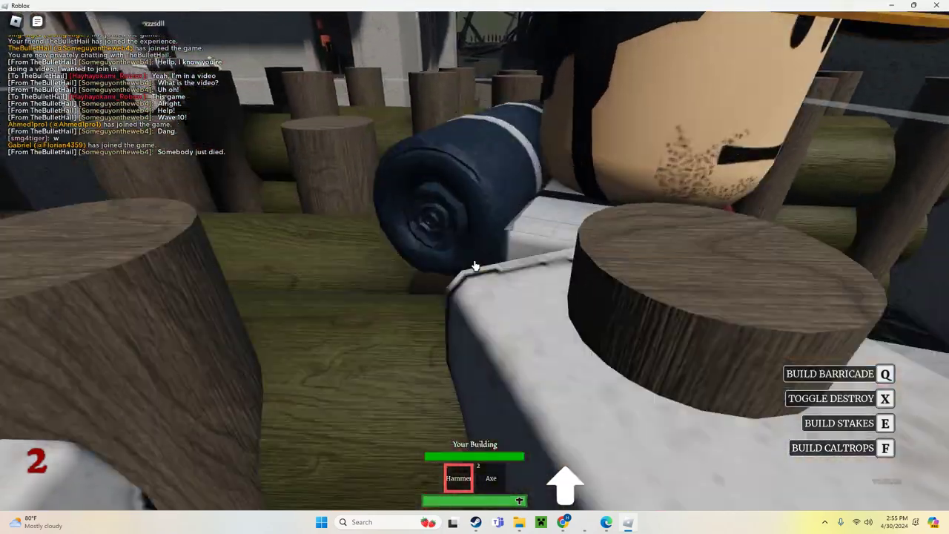
pyautogui.click(474, 266)
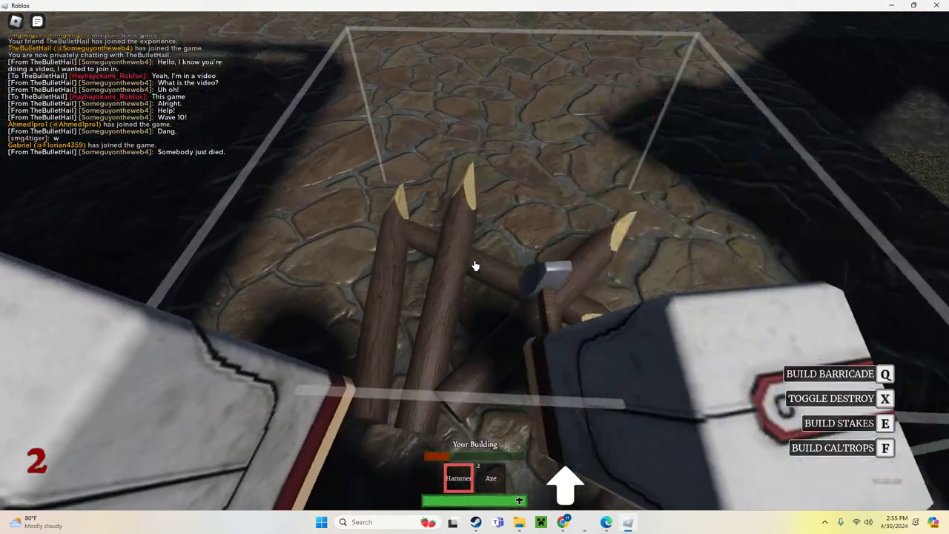
pyautogui.click(474, 266)
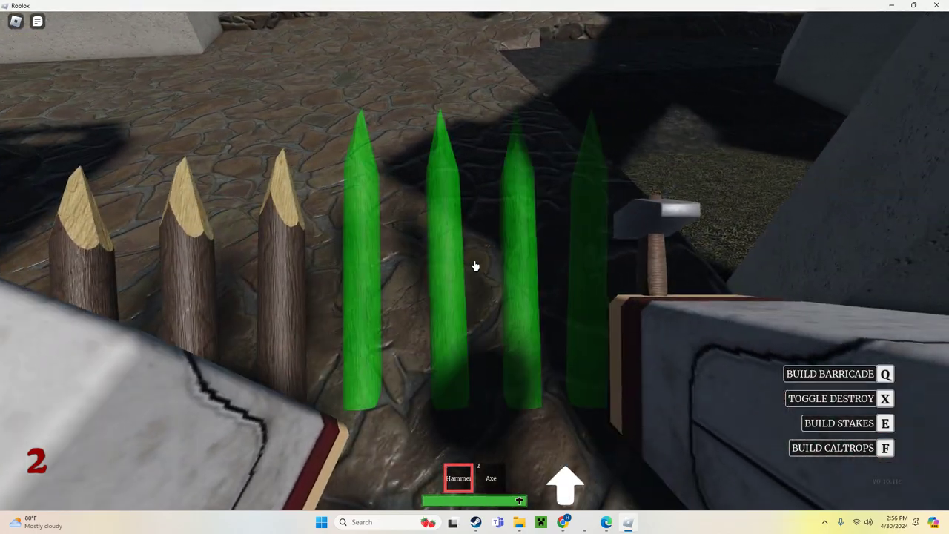
pyautogui.click(474, 265)
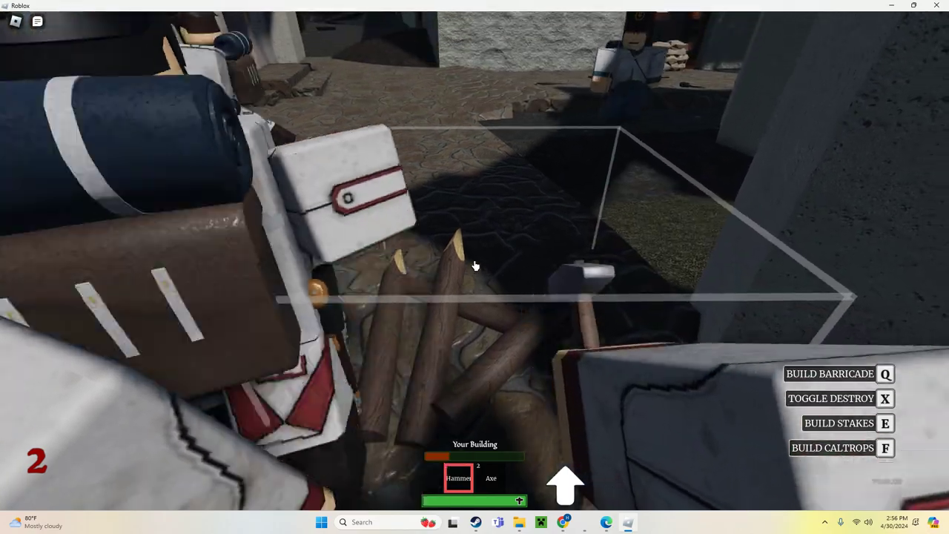
pyautogui.click(474, 266)
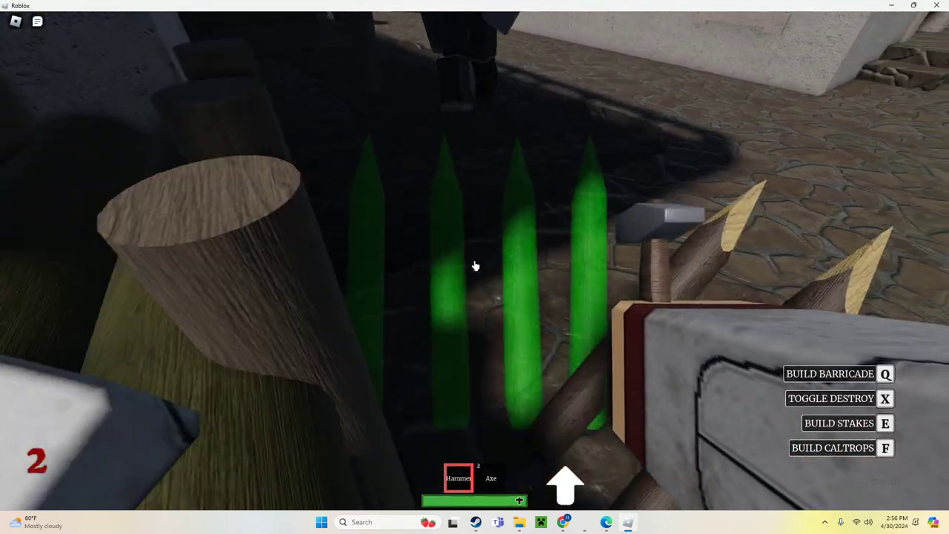
# Step: Alternate hammer and axe, then place another set of stakes
pyautogui.press('2')
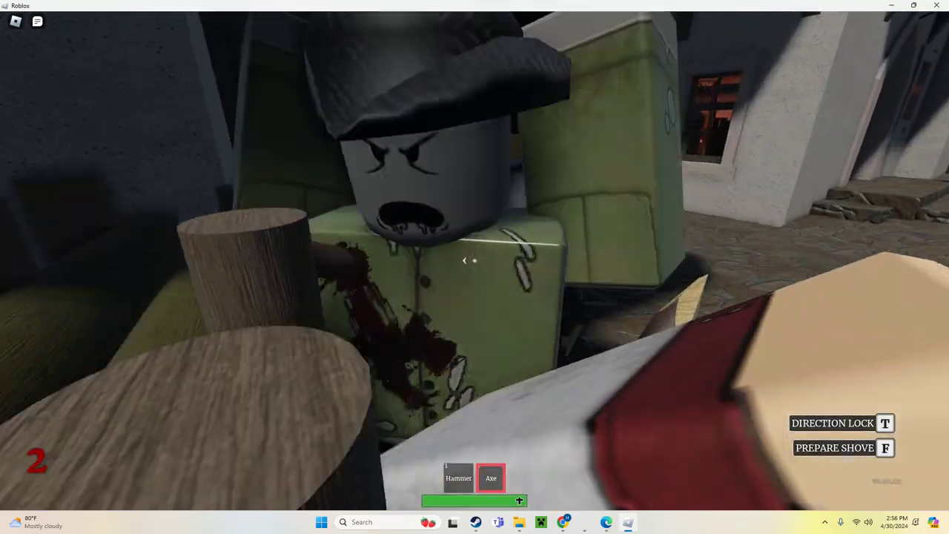
pyautogui.press('1')
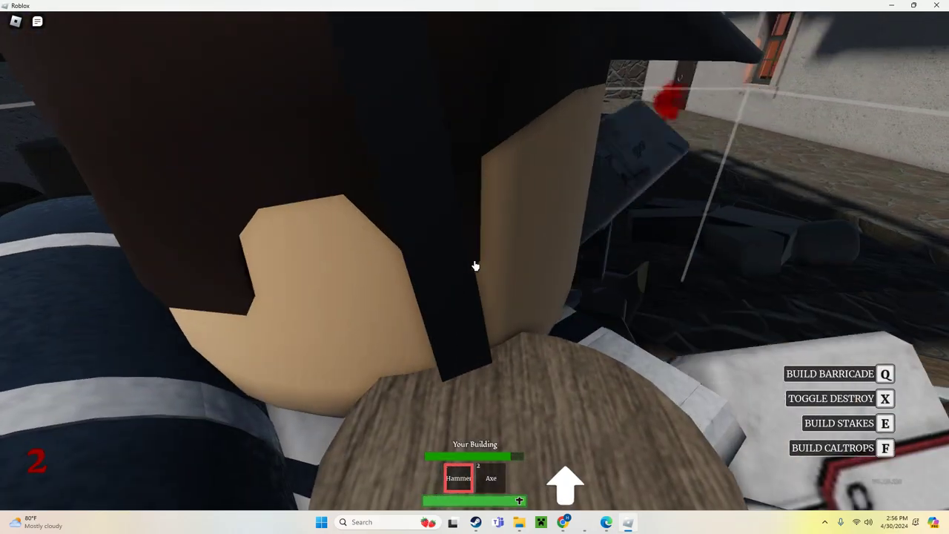
pyautogui.press('2')
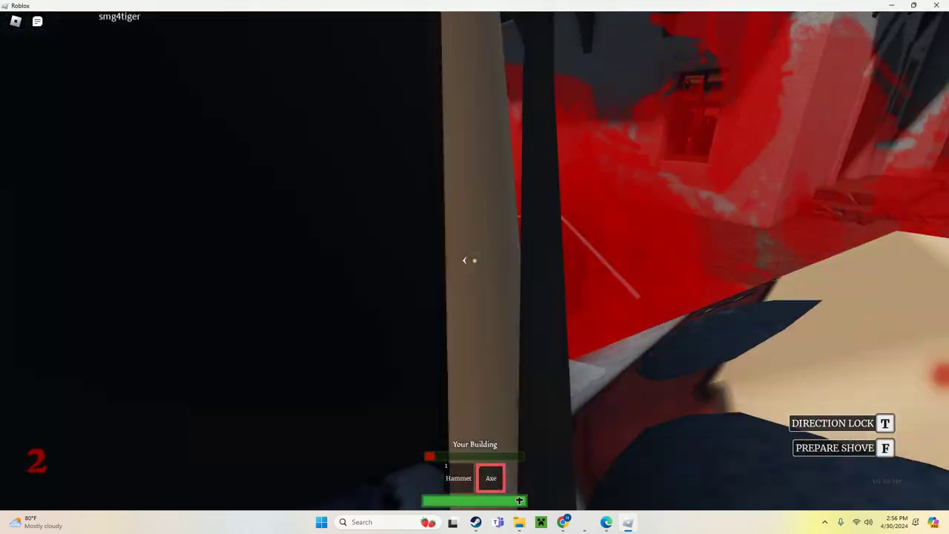
pyautogui.press('1')
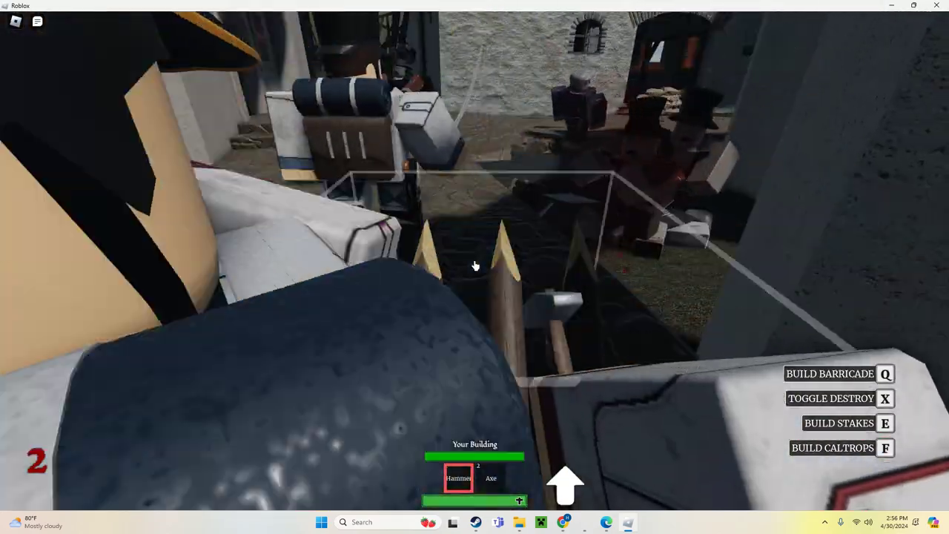
pyautogui.press('e')
pyautogui.click(475, 265)
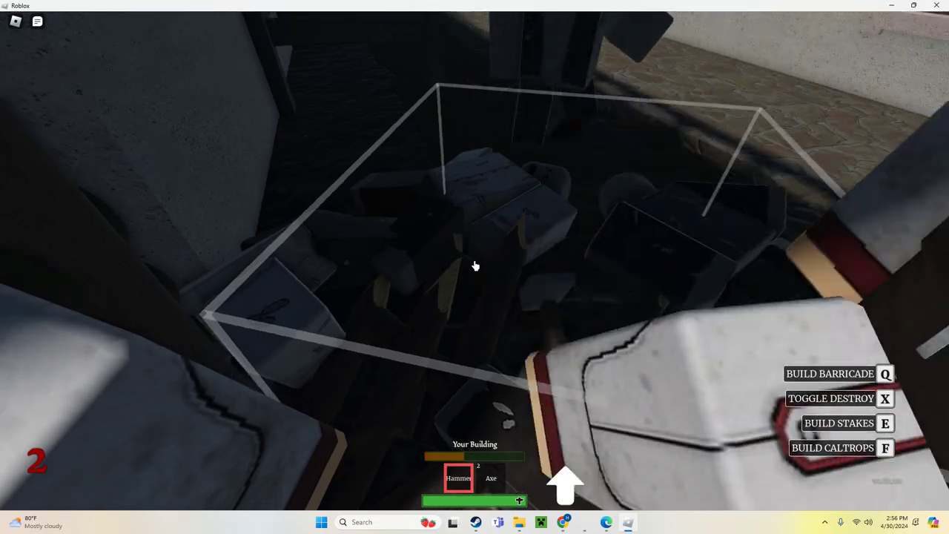
pyautogui.press('2')
pyautogui.press('1')
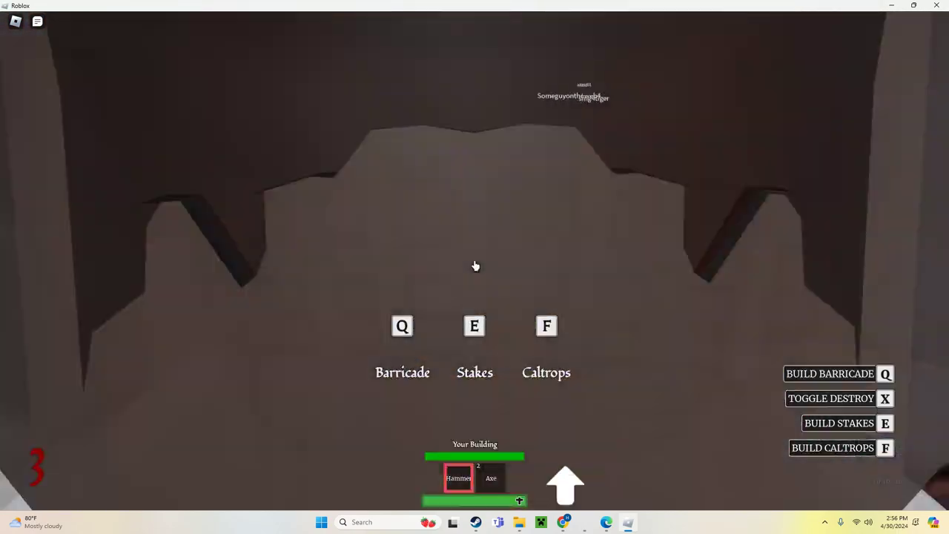
# Step: Put away the hammer and axe the approaching zombies in the street
pyautogui.press('1')
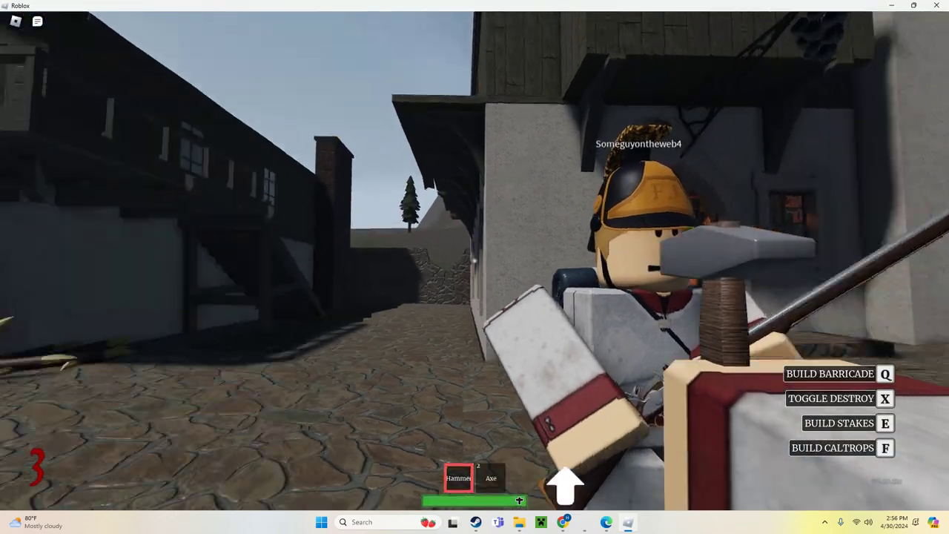
pyautogui.press('e')
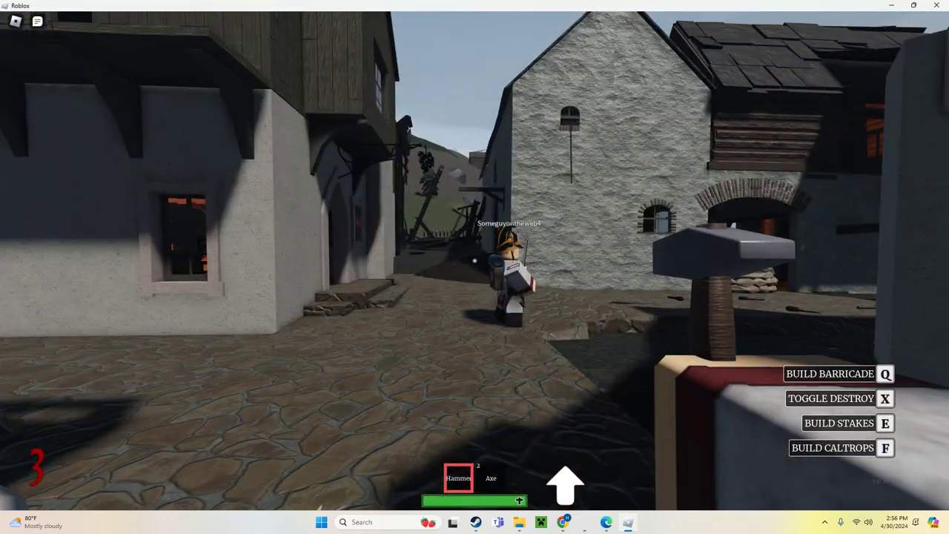
pyautogui.press('2')
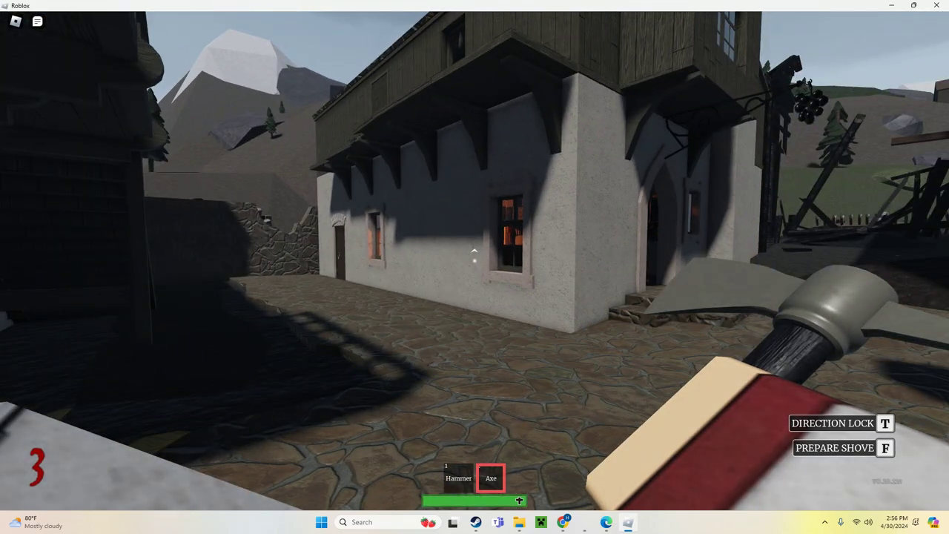
pyautogui.click(474, 254)
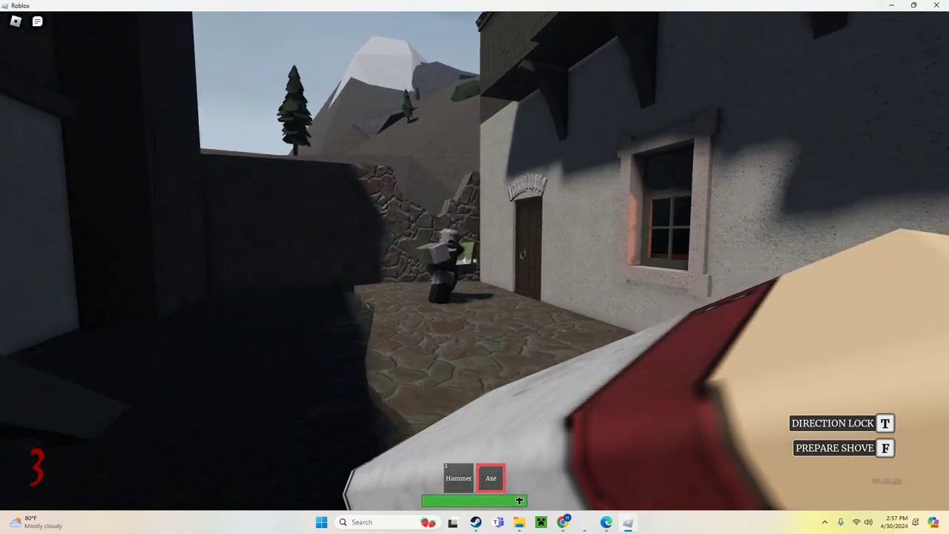
pyautogui.click(468, 260)
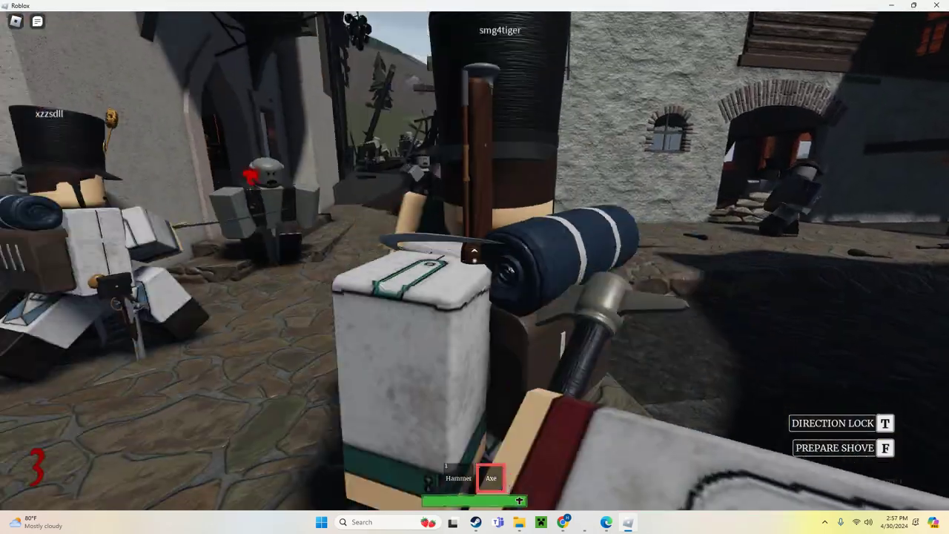
pyautogui.click(474, 252)
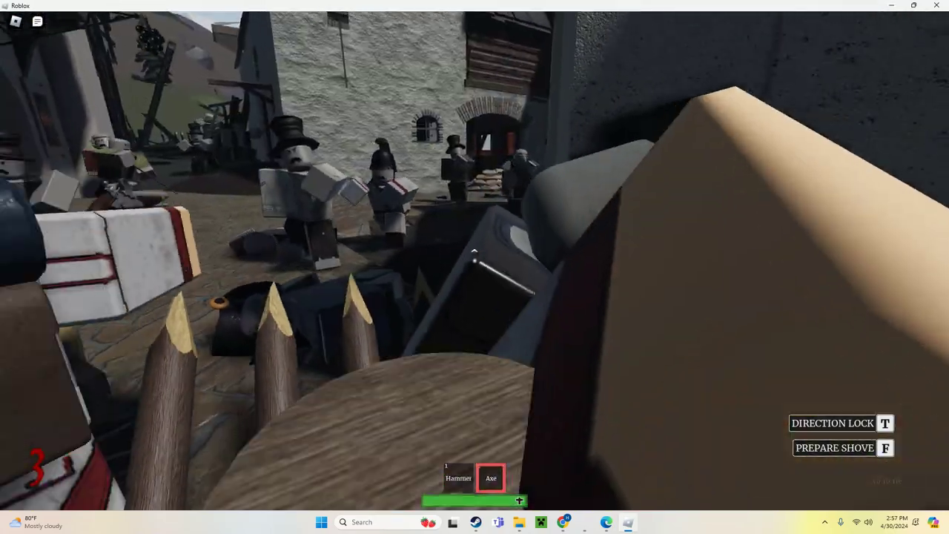
pyautogui.press('1')
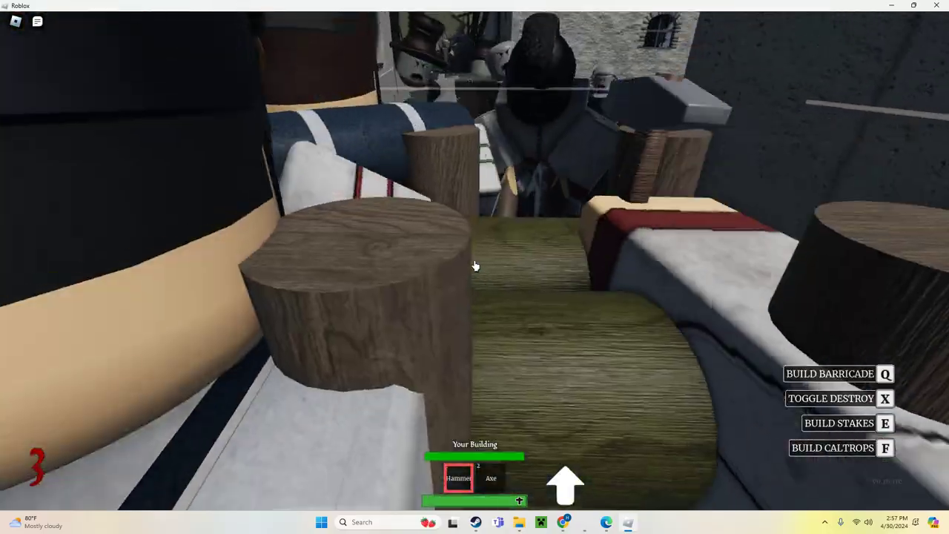
pyautogui.press('2')
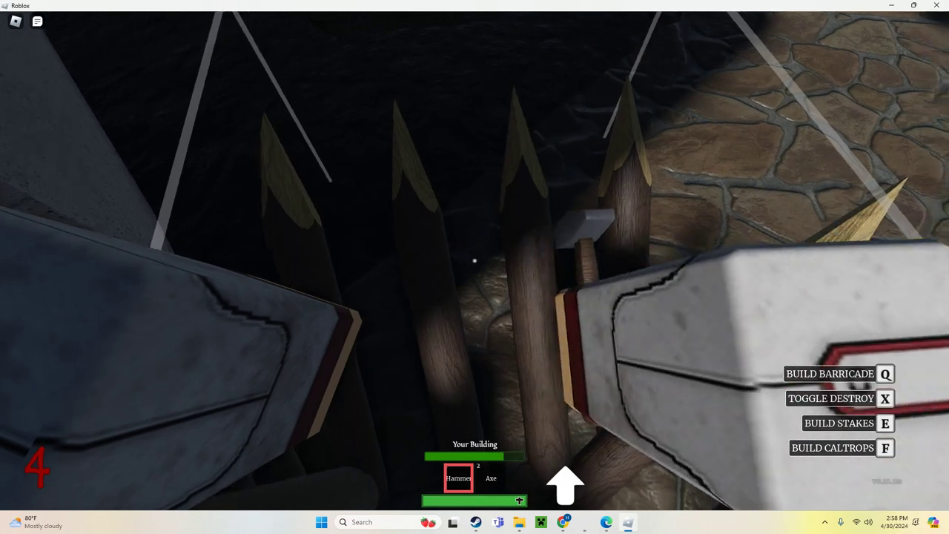
# Step: Cut down the zombies attacking the stakes with the axe
pyautogui.press('2')
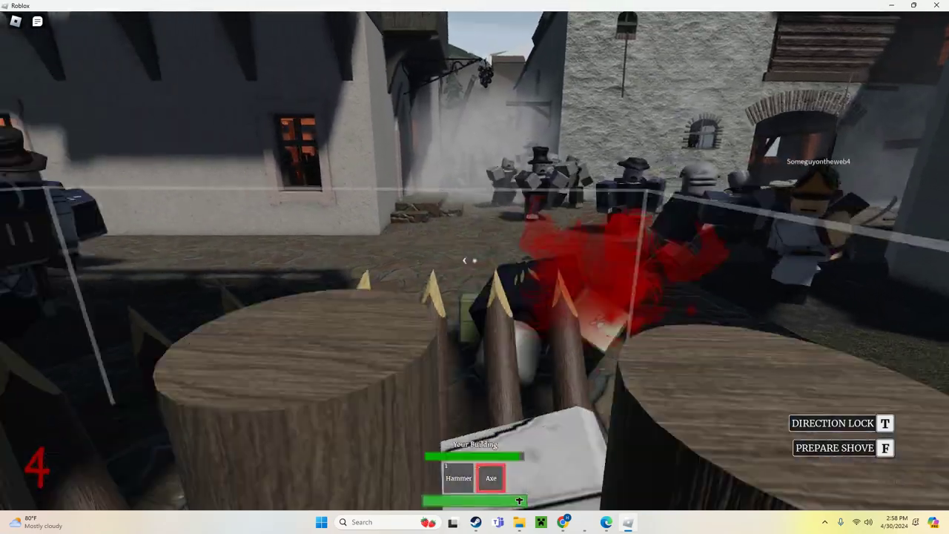
pyautogui.press('1')
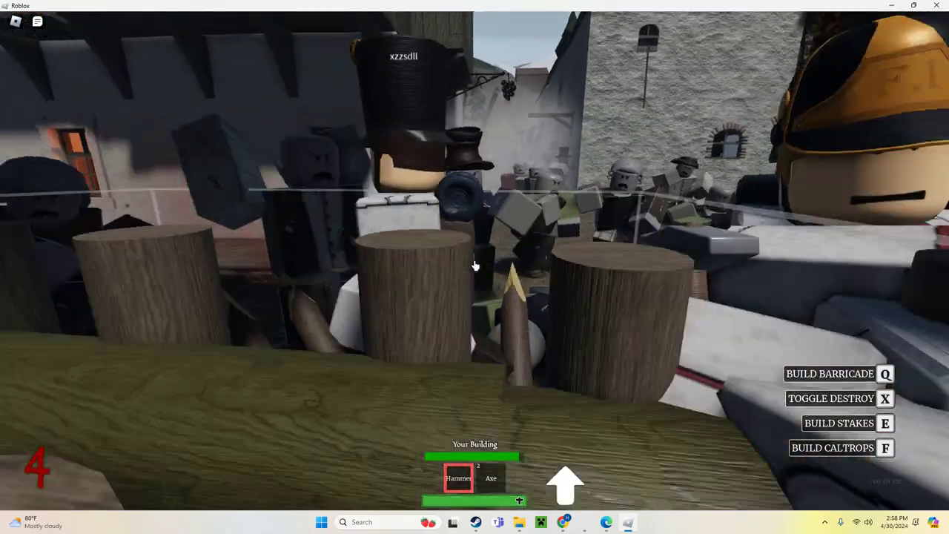
pyautogui.press('2')
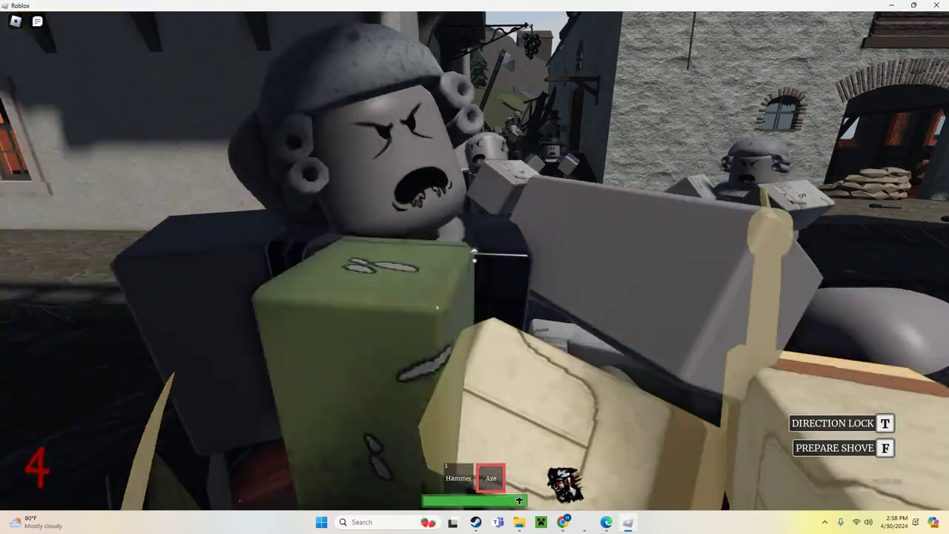
pyautogui.click(475, 256)
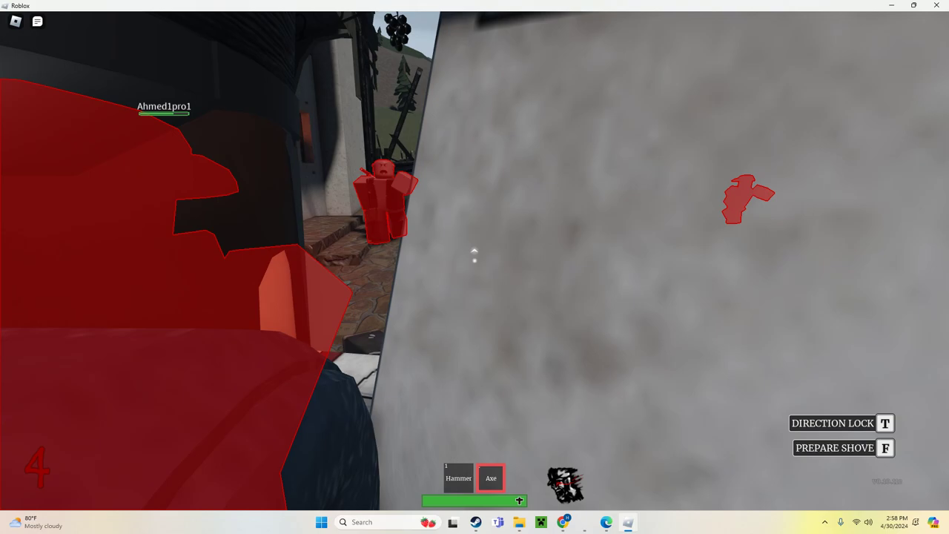
pyautogui.click(474, 256)
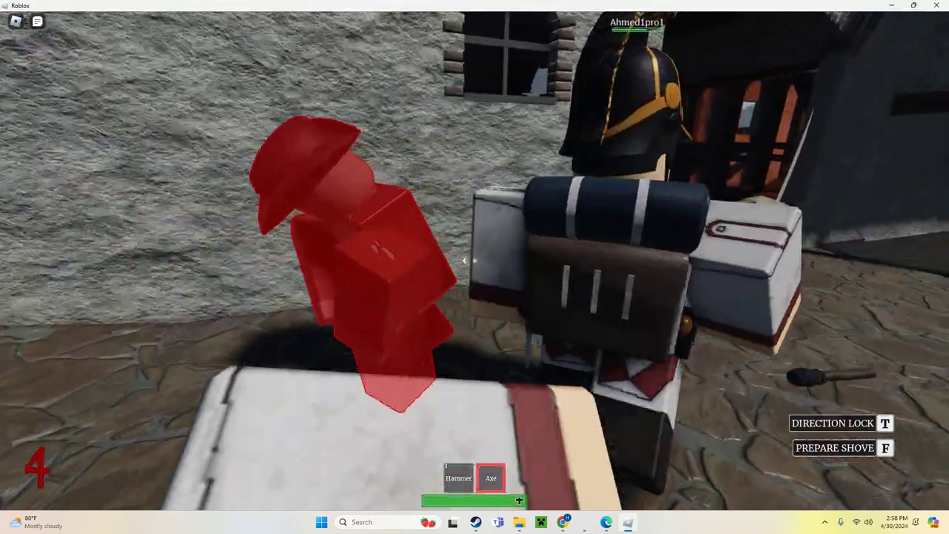
pyautogui.click(475, 256)
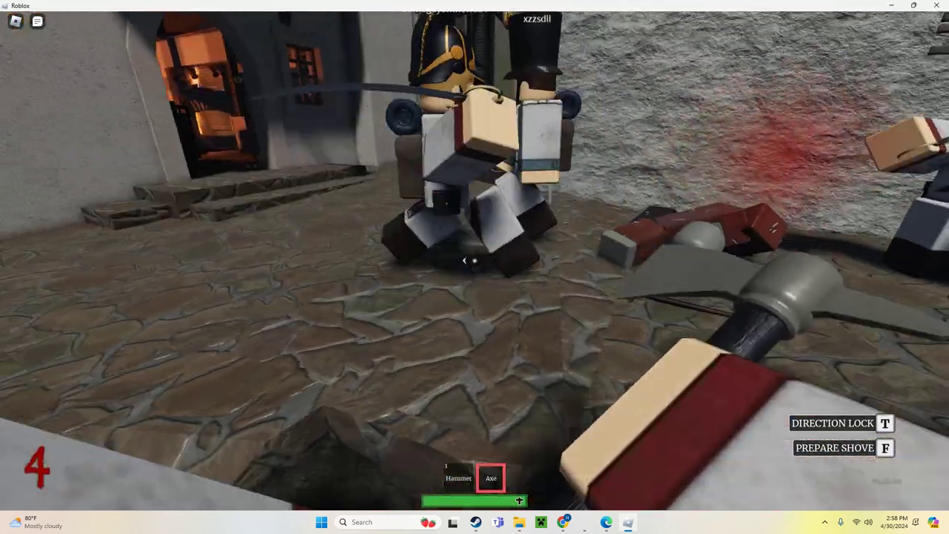
pyautogui.scroll(-5, 464, 260)
# Step: Walk down the alley and bring up the GeForce Experience overlay with Alt+Z
pyautogui.press('w')
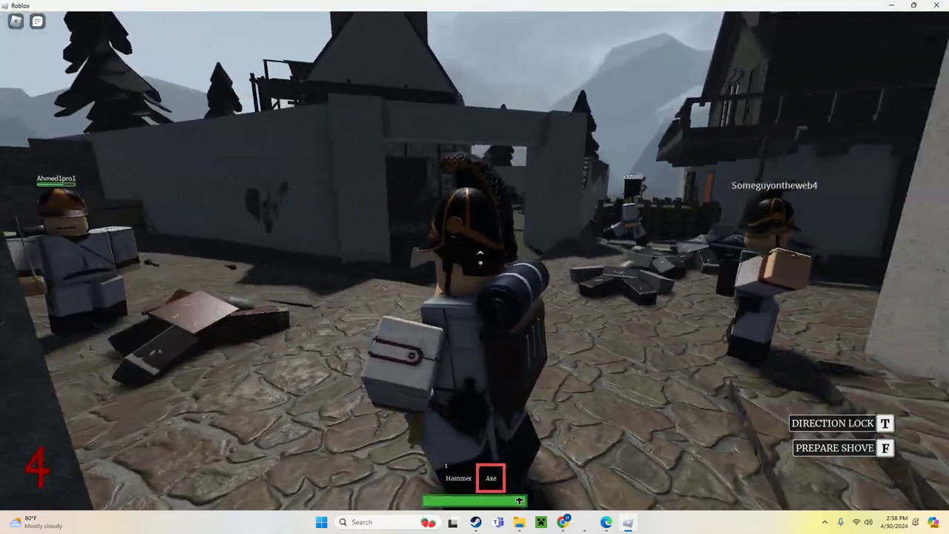
pyautogui.press('w')
pyautogui.press('w')
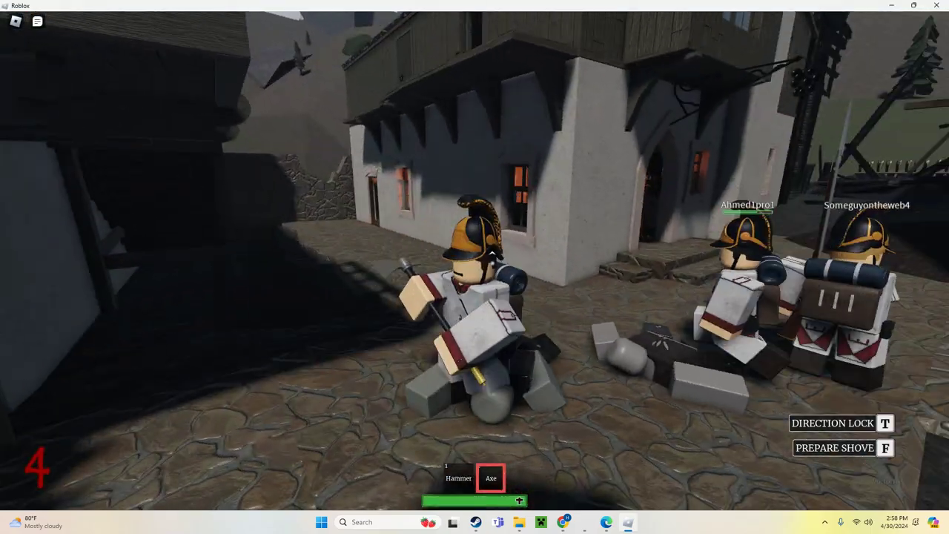
pyautogui.hotkey('alt', 'z')
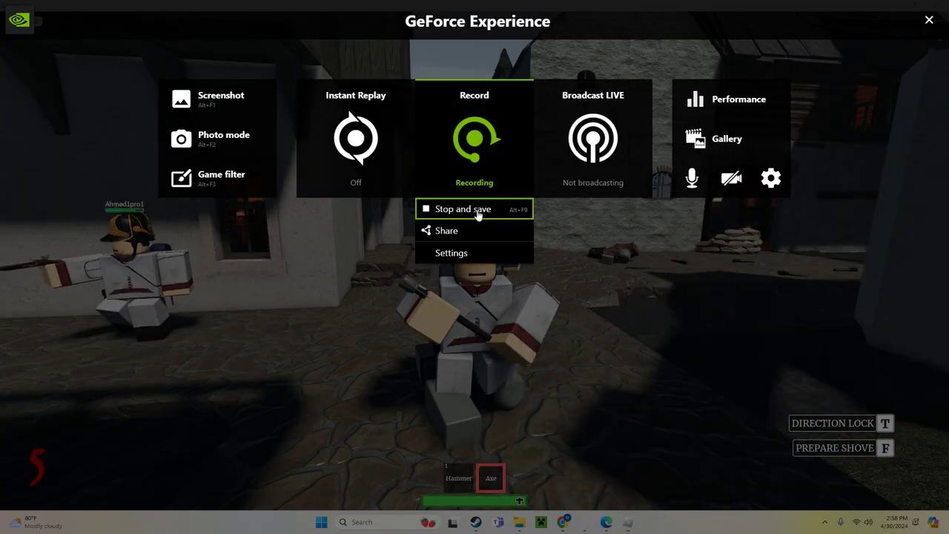